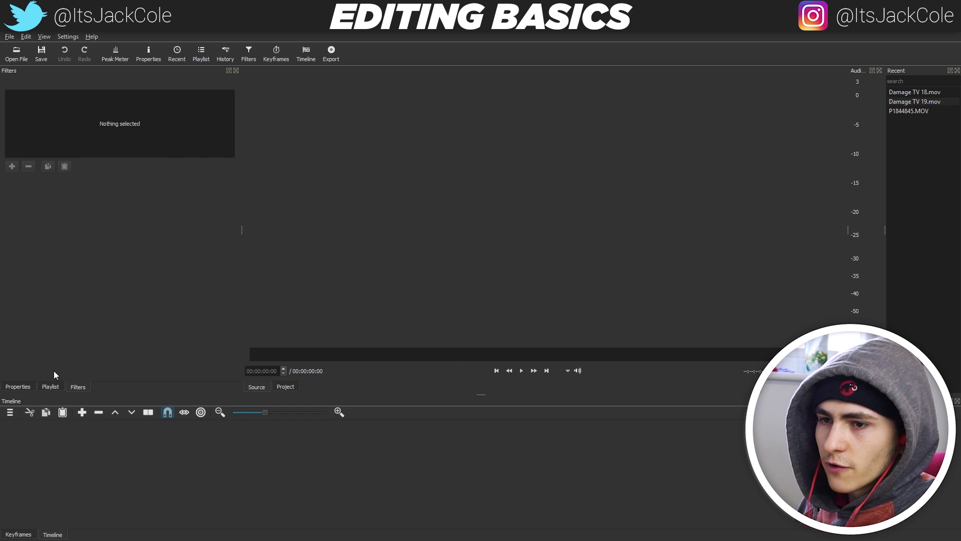
# Look over the empty filters and properties views, and leave the playlist showing
pyautogui.click(50, 387)
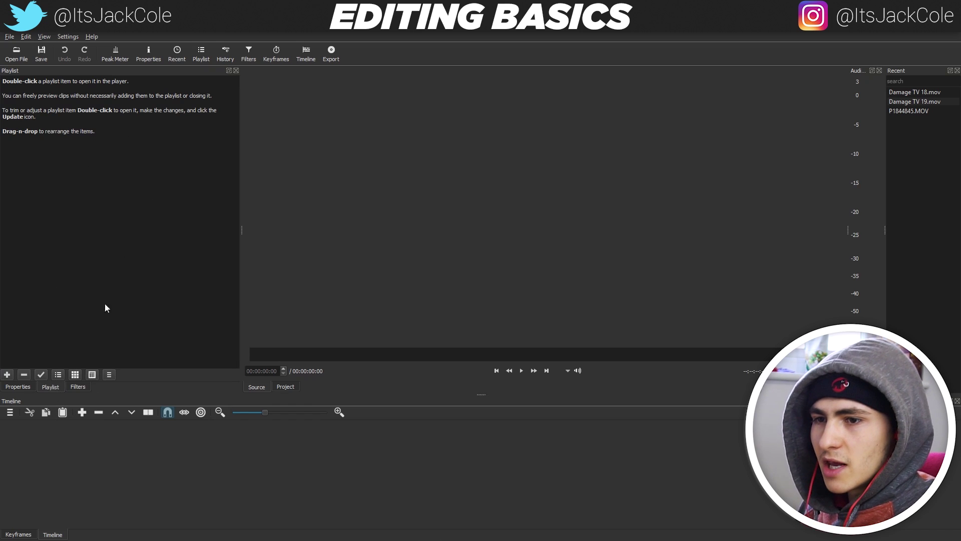
pyautogui.click(78, 386)
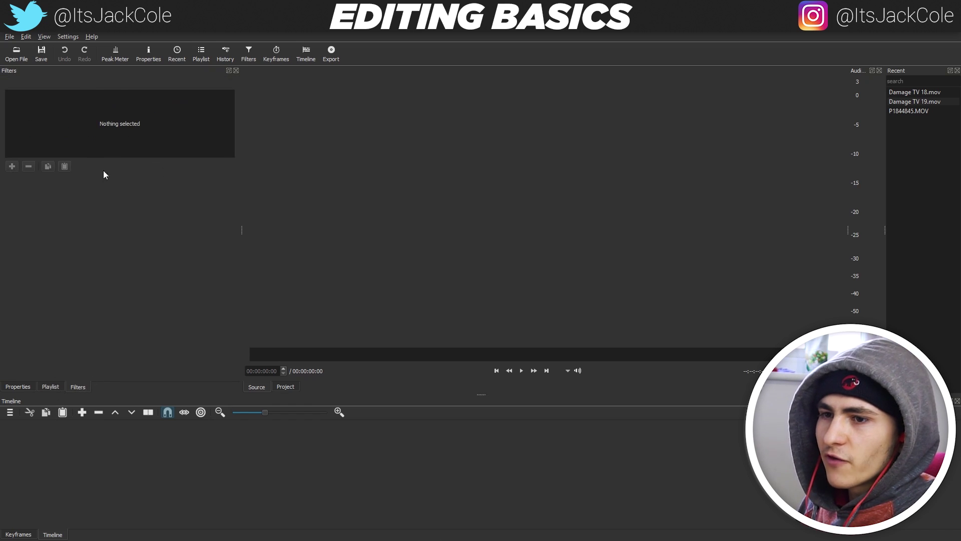
pyautogui.click(52, 386)
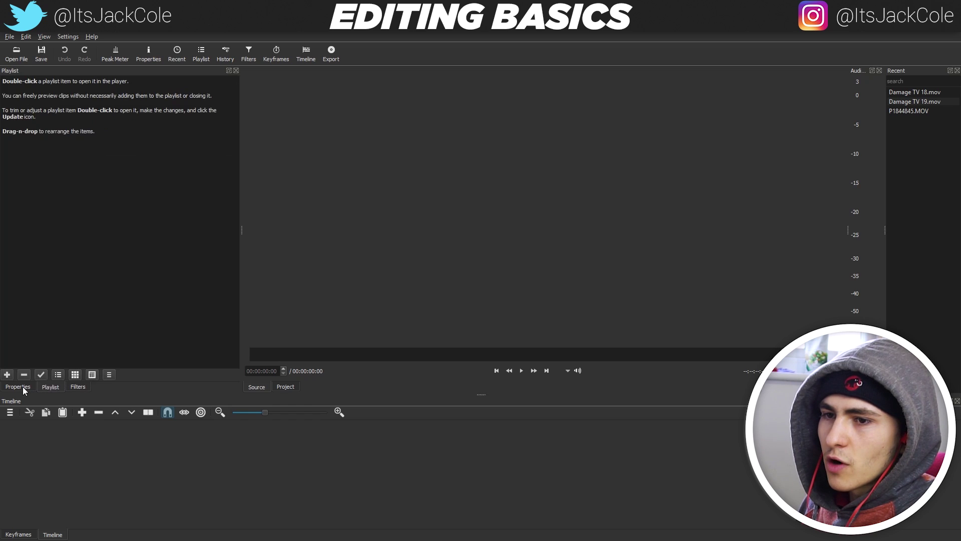
pyautogui.click(15, 385)
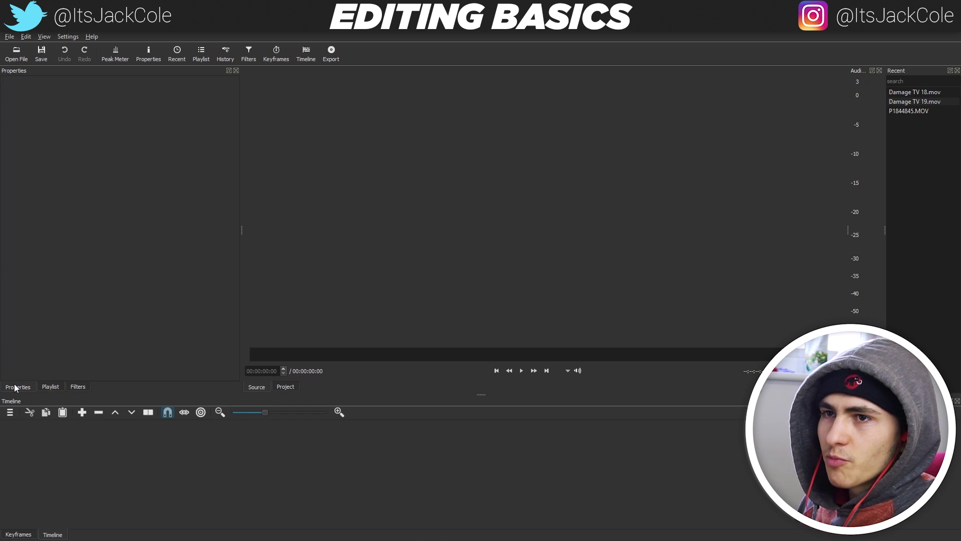
pyautogui.click(63, 386)
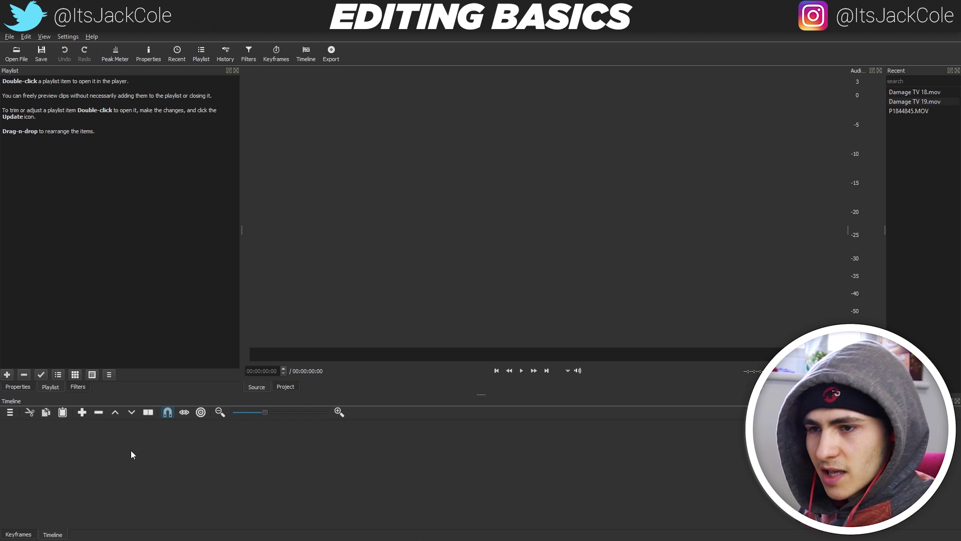
# Enlarge the timeline area to roughly the lower 40 percent of the workspace, leaving the preview above it smaller
pyautogui.moveTo(478, 393); pyautogui.dragTo(482, 281)
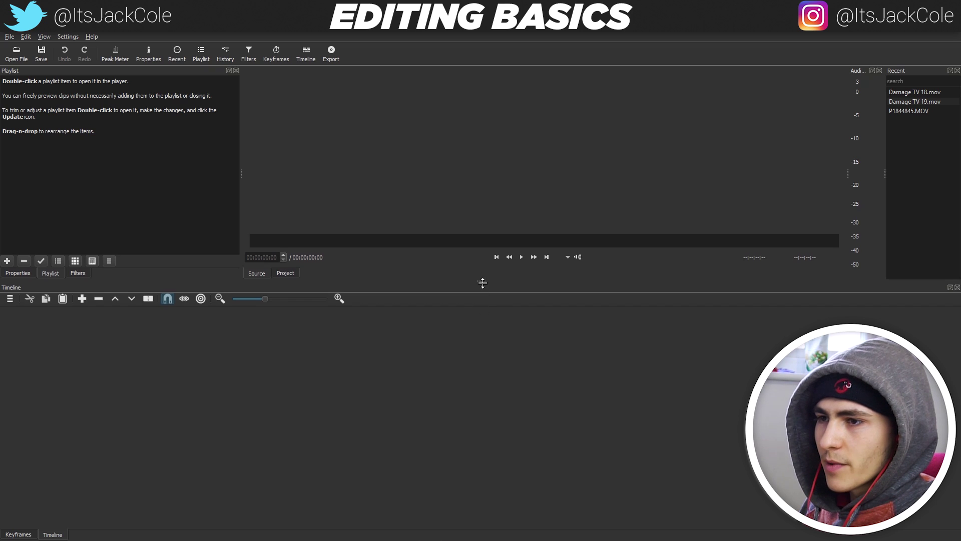
pyautogui.moveTo(483, 283); pyautogui.dragTo(481, 315)
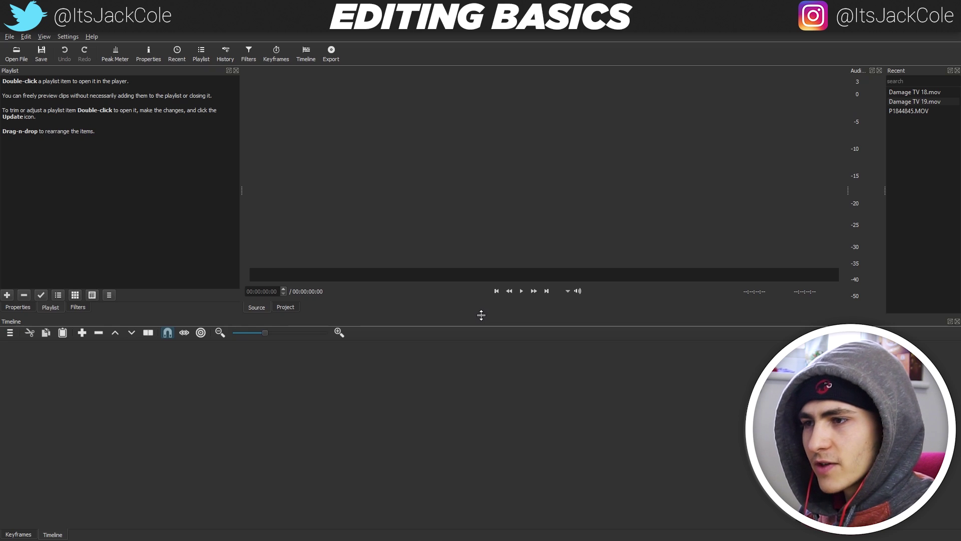
pyautogui.moveTo(481, 315)
pyautogui.mouseDown()
pyautogui.moveTo(480, 338)
pyautogui.moveTo(485, 324)
pyautogui.mouseUp()
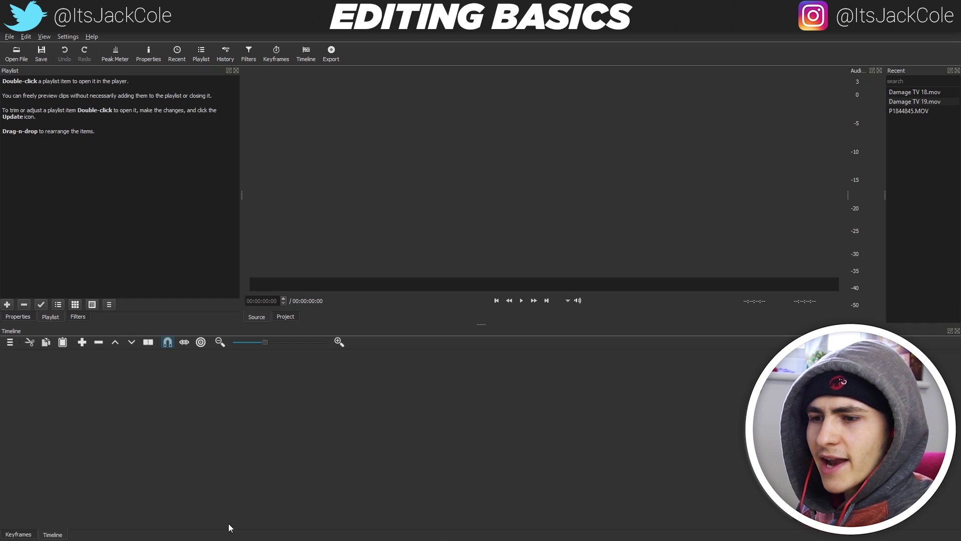
pyautogui.press('super+e')
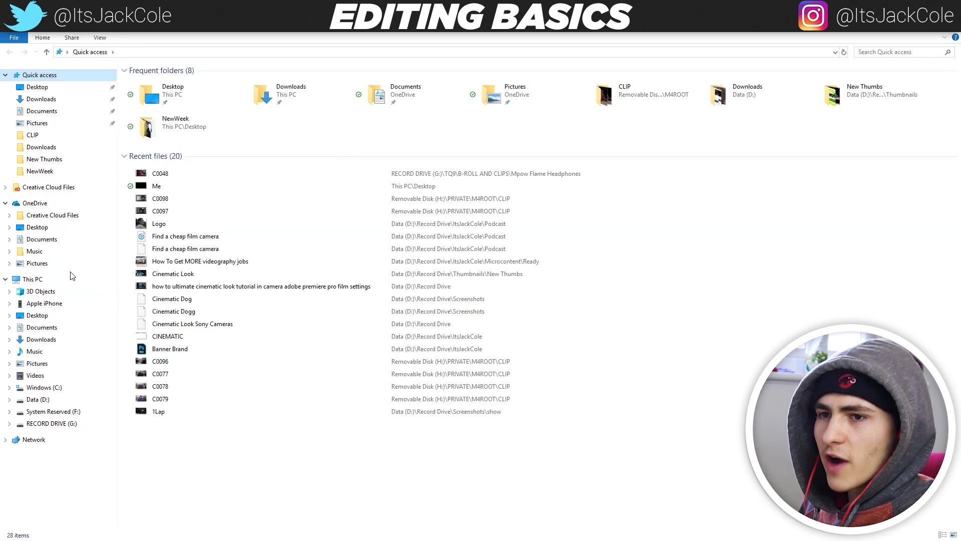
pyautogui.click(73, 279)
pyautogui.moveTo(488, 8); pyautogui.dragTo(485, 72)
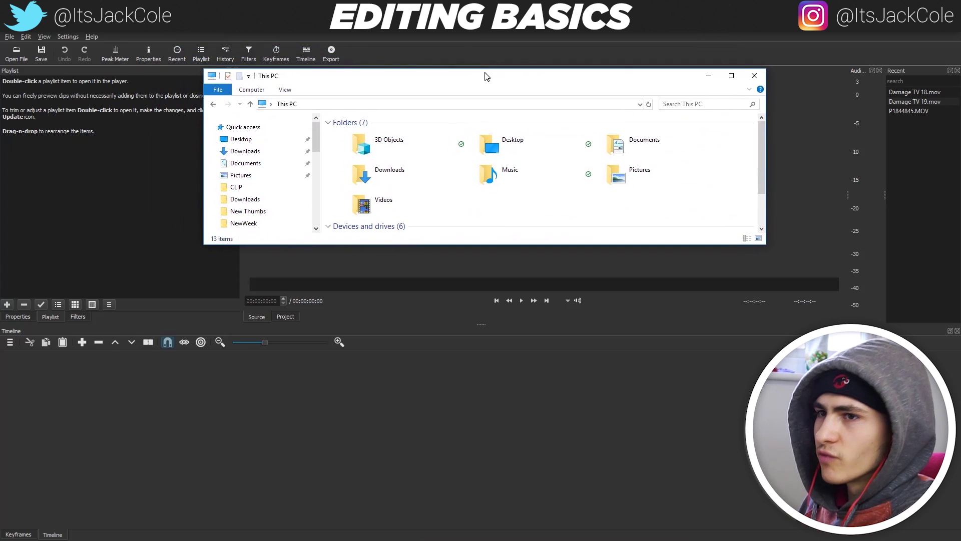
pyautogui.hotkey('alt', 'F4')
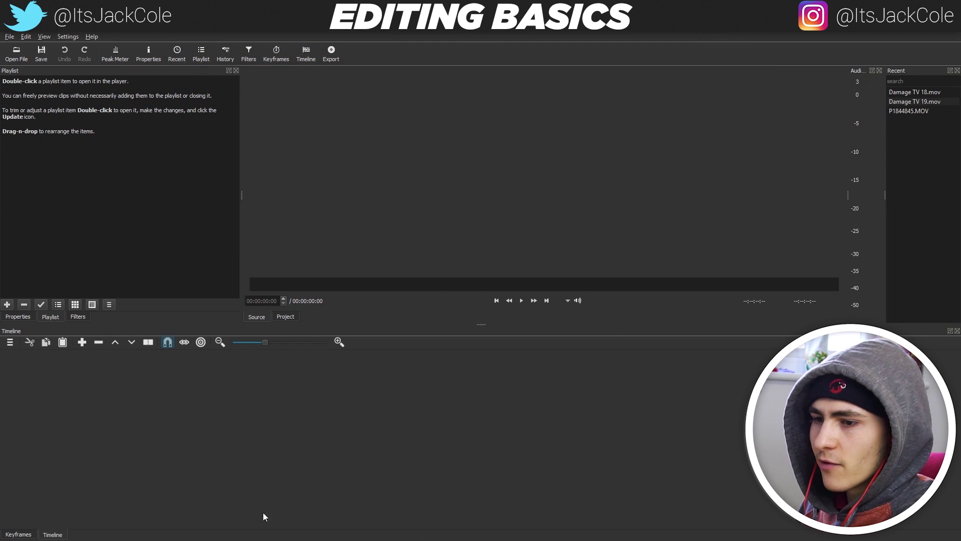
# Switch to File Explorer and open the Clipper folder inside Record Drive on the Data (D:) drive
pyautogui.press('super+e')
pyautogui.doubleClick(470, 65)
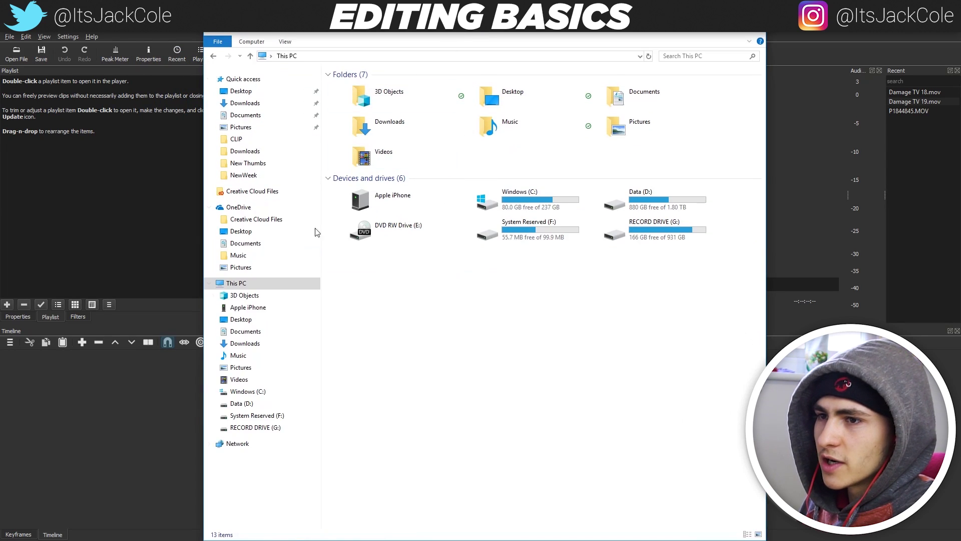
pyautogui.doubleClick(645, 199)
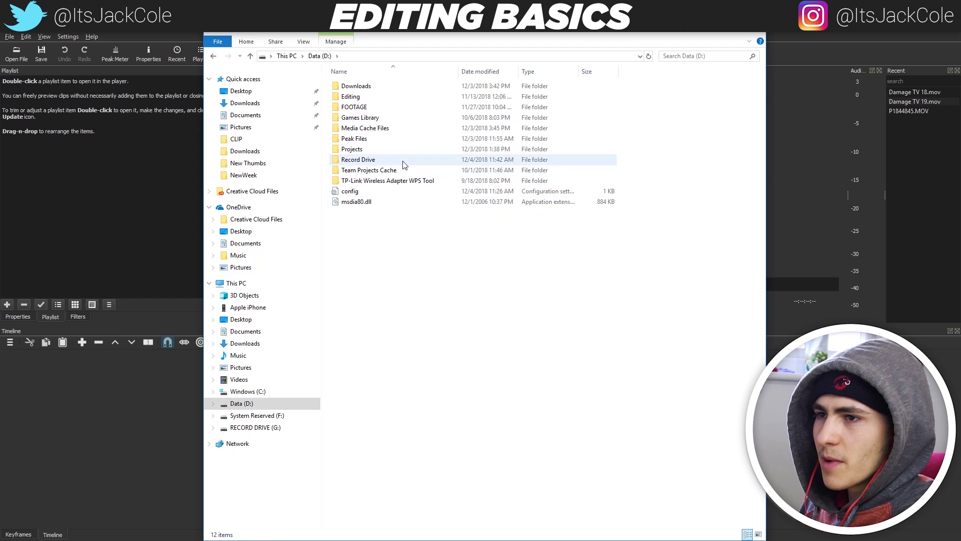
pyautogui.doubleClick(401, 161)
pyautogui.scroll(-5, 623, 351)
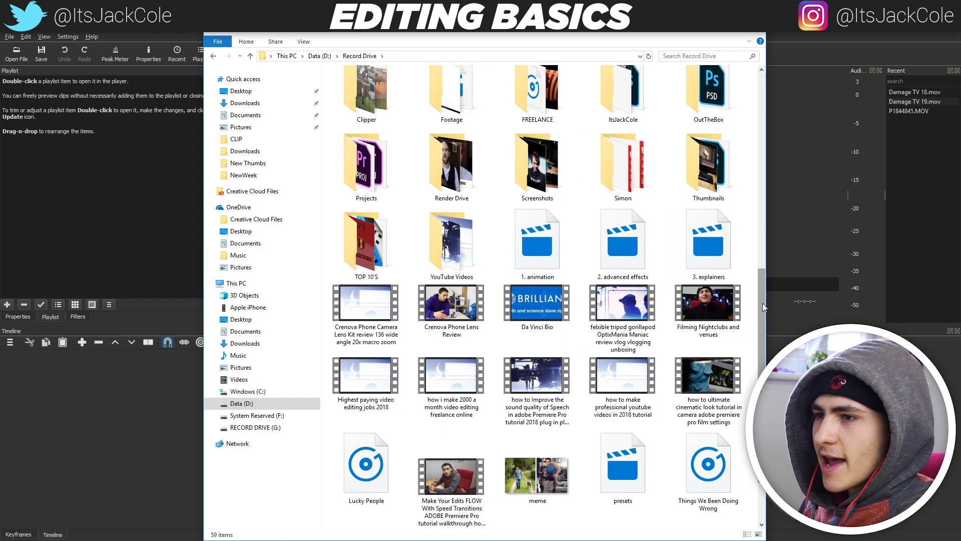
pyautogui.scroll(2, 761, 257)
pyautogui.scroll(2, 759, 253)
pyautogui.doubleClick(369, 281)
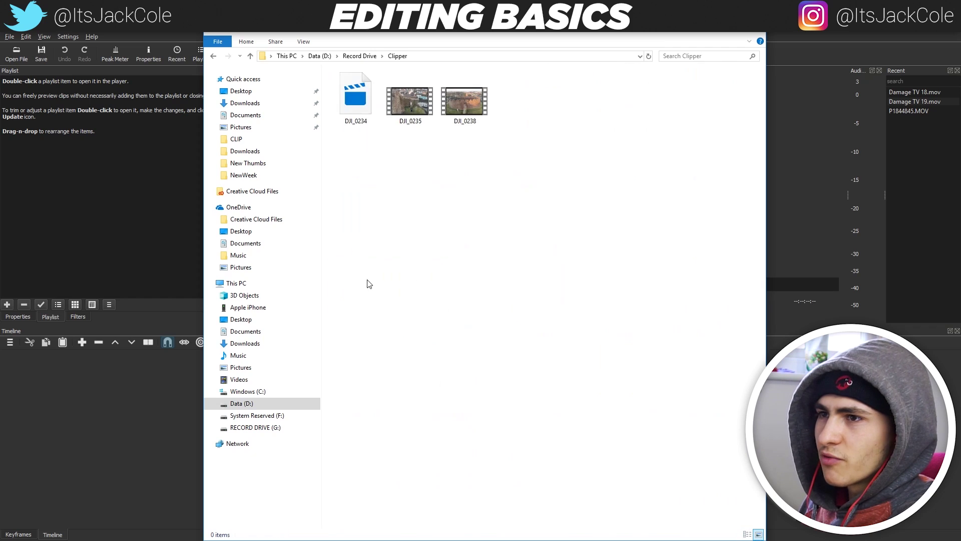
# Add the clips DJI_0234, DJI_0235 and DJI_0238 from the Clipper folder to the Shotcut playlist
pyautogui.moveTo(516, 178); pyautogui.dragTo(481, 194)
pyautogui.click(528, 200)
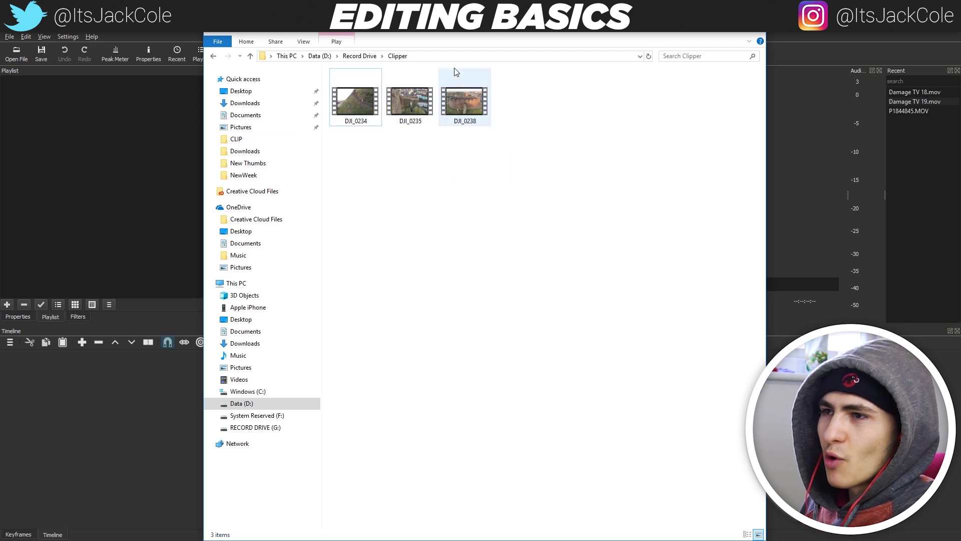
pyautogui.moveTo(472, 42); pyautogui.dragTo(531, 42)
pyautogui.moveTo(622, 184); pyautogui.dragTo(116, 175)
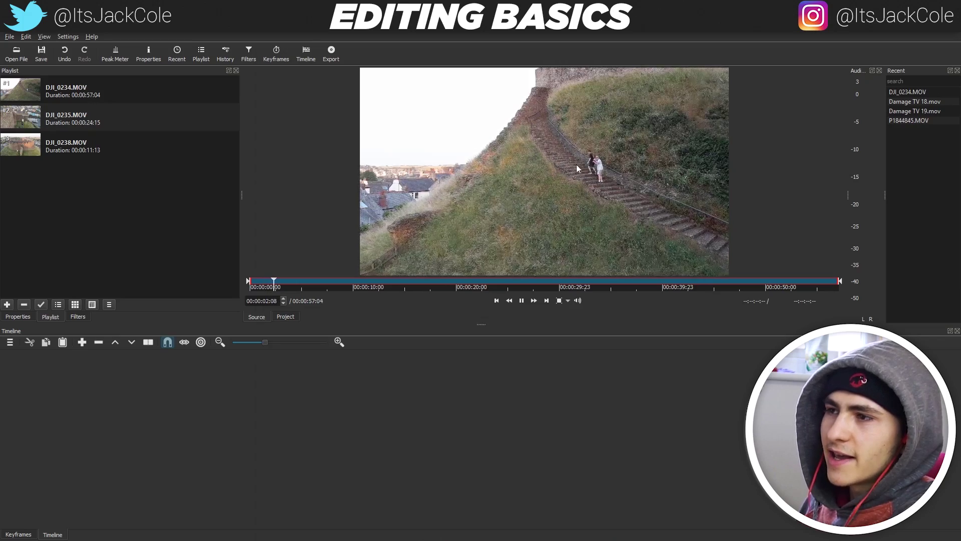
# Load DJI_0238.MOV and DJI_0234.MOV in the source player and preview DJI_0234.MOV, skipping ahead to about 9 seconds
pyautogui.press('space')
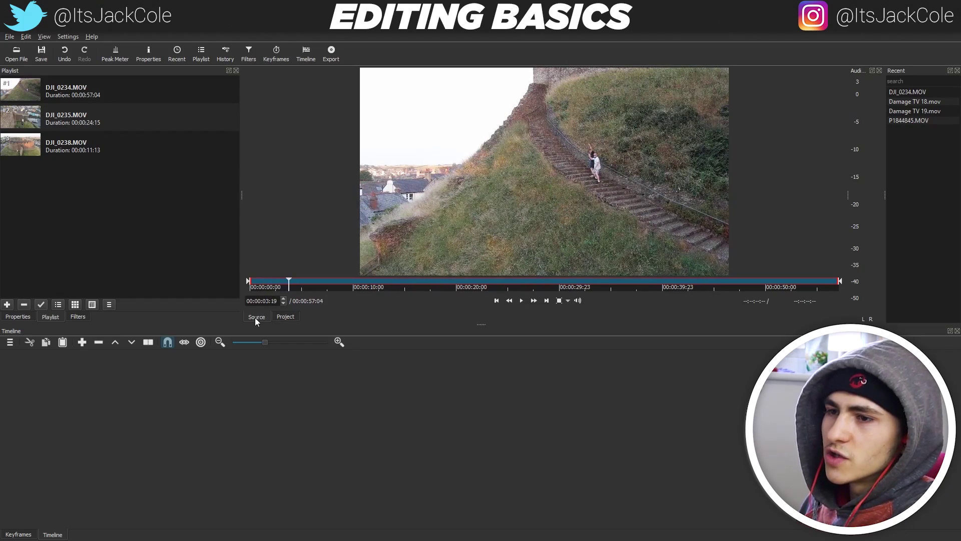
pyautogui.doubleClick(84, 149)
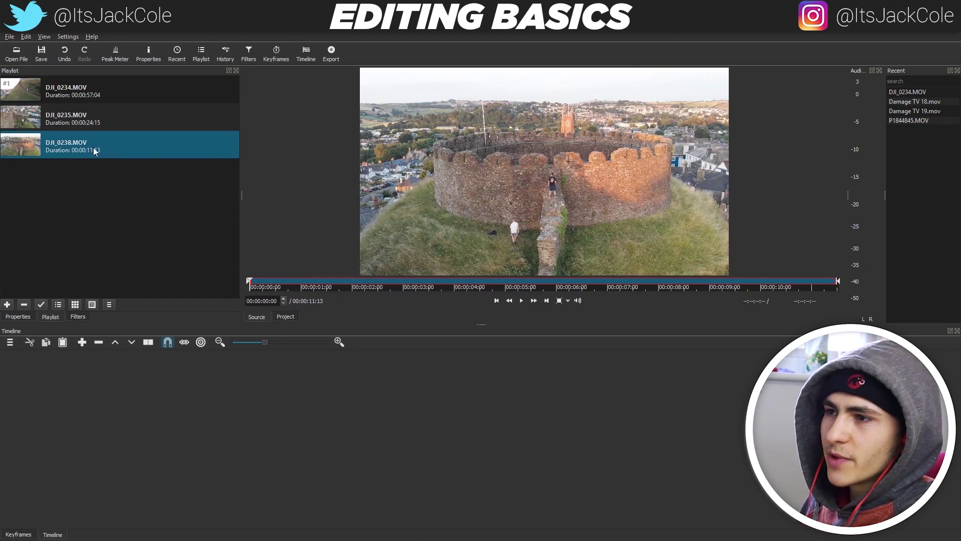
pyautogui.doubleClick(143, 90)
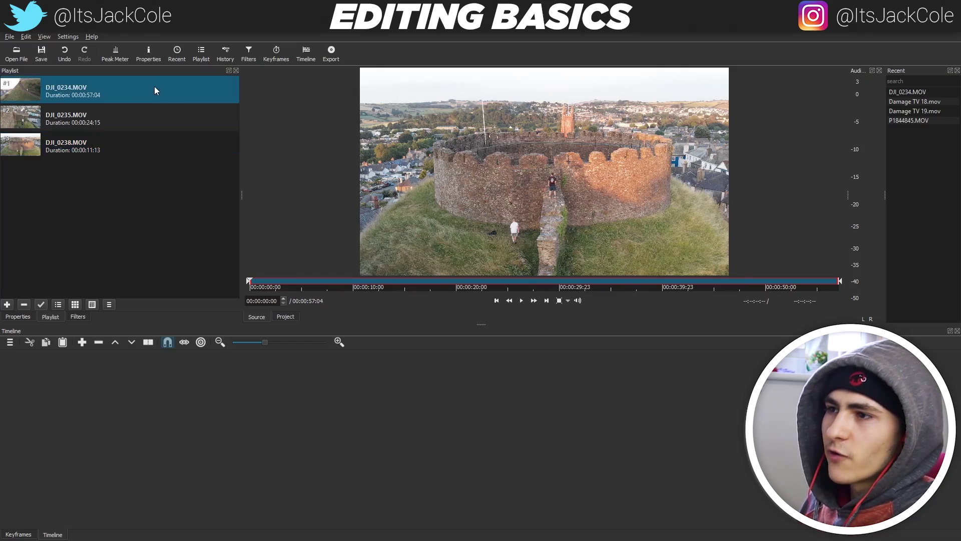
pyautogui.press('space')
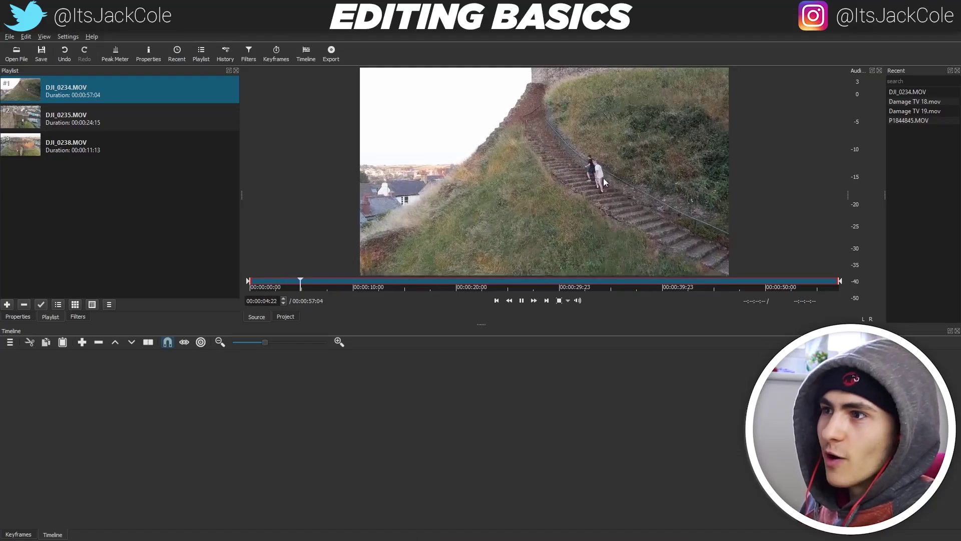
pyautogui.press('space')
pyautogui.click(343, 279)
pyautogui.press('space')
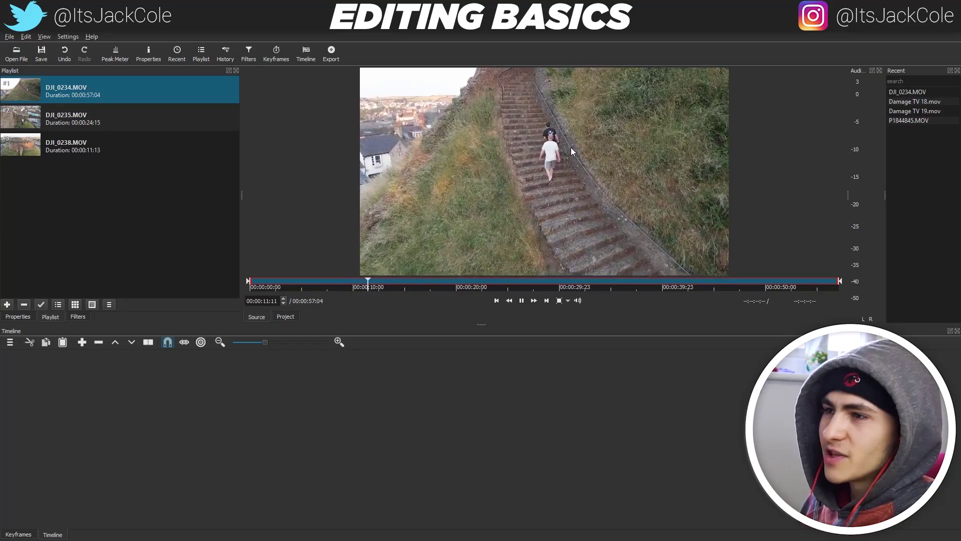
# Preview the playlist clips DJI_0235.MOV and DJI_0238.MOV in the source player
pyautogui.doubleClick(141, 116)
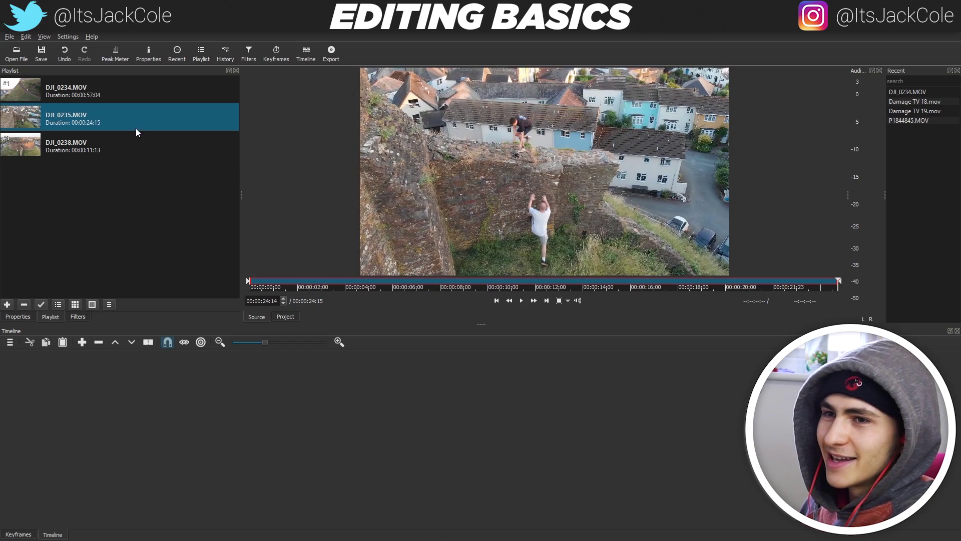
pyautogui.click(138, 150)
pyautogui.press('space')
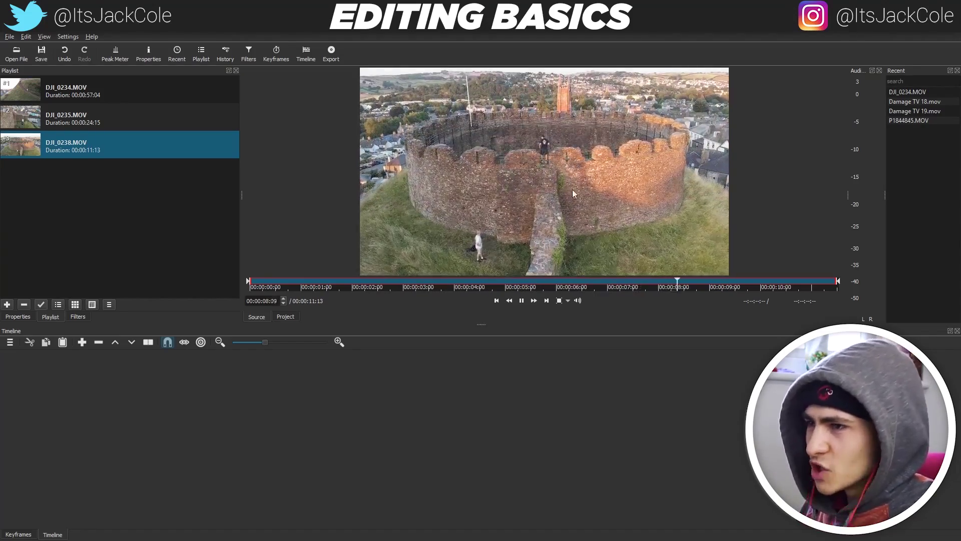
pyautogui.press('space')
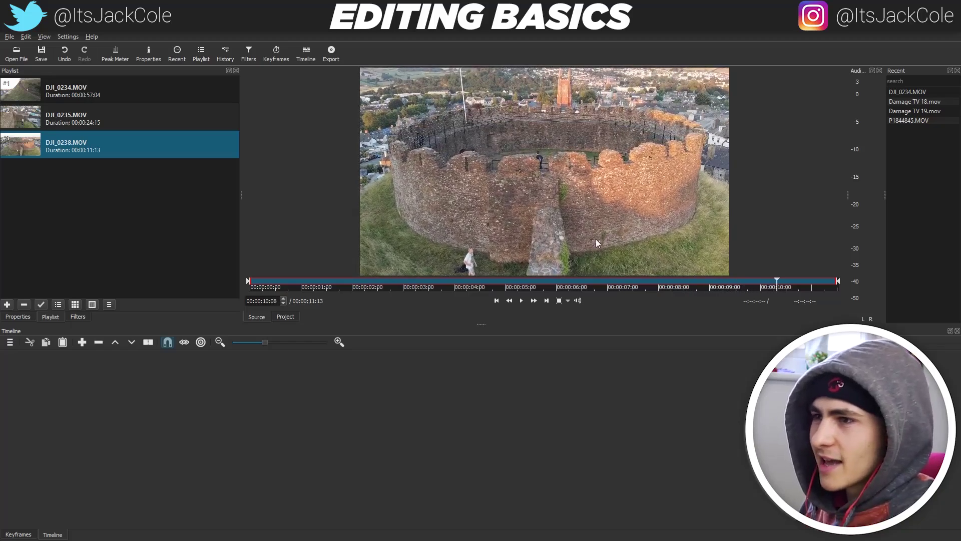
# Place DJI_0234.MOV from the playlist on the timeline's V1 video track, starting at 00:00:00:00
pyautogui.click(75, 89)
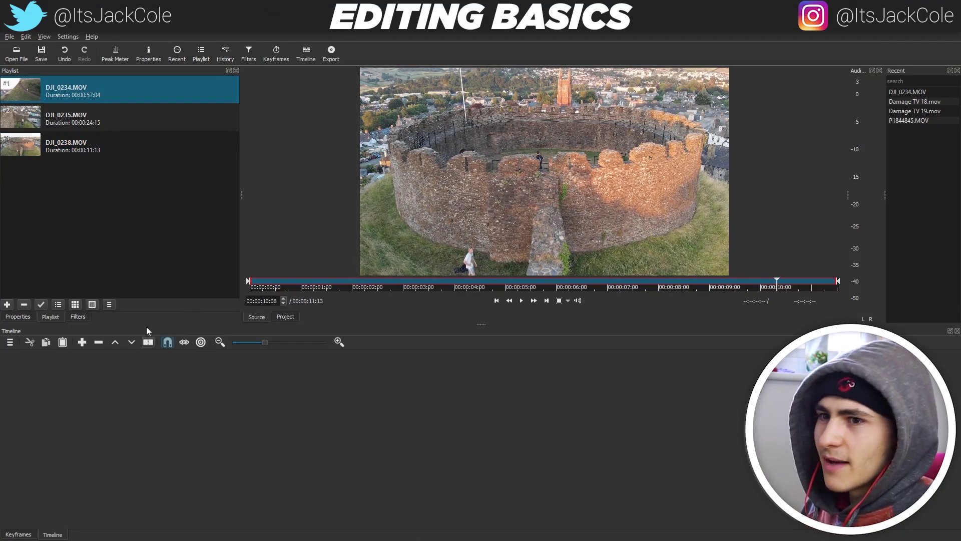
pyautogui.moveTo(69, 98); pyautogui.dragTo(189, 392)
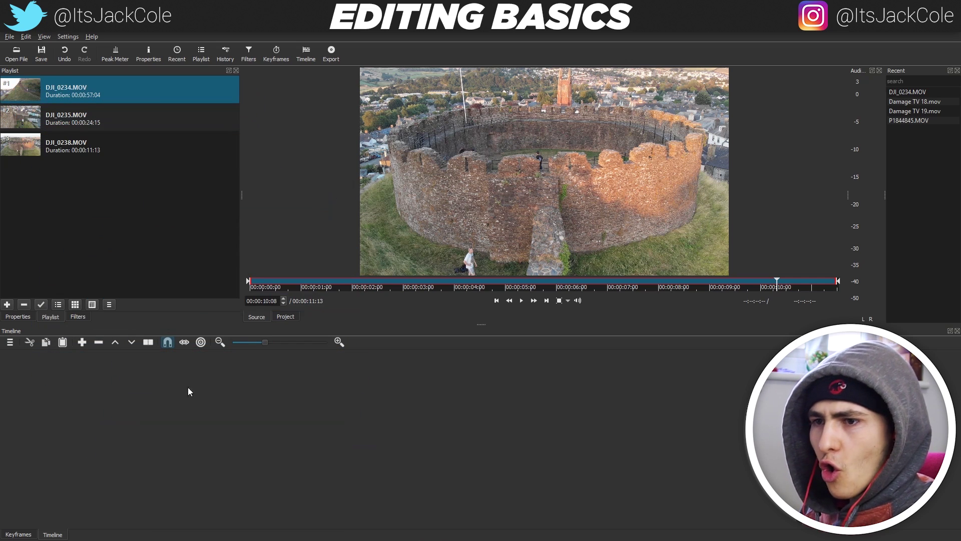
pyautogui.rightClick(248, 407)
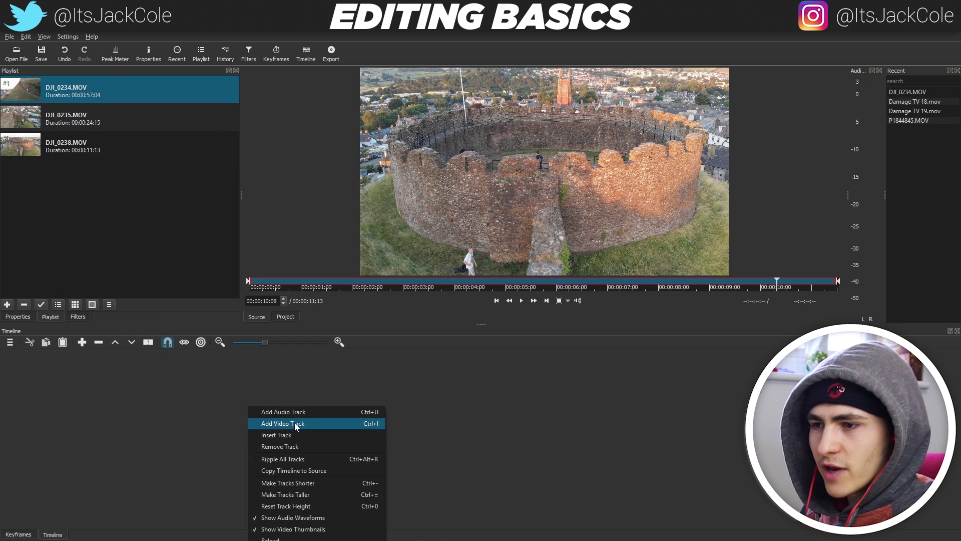
pyautogui.click(188, 246)
pyautogui.moveTo(80, 95); pyautogui.dragTo(181, 404)
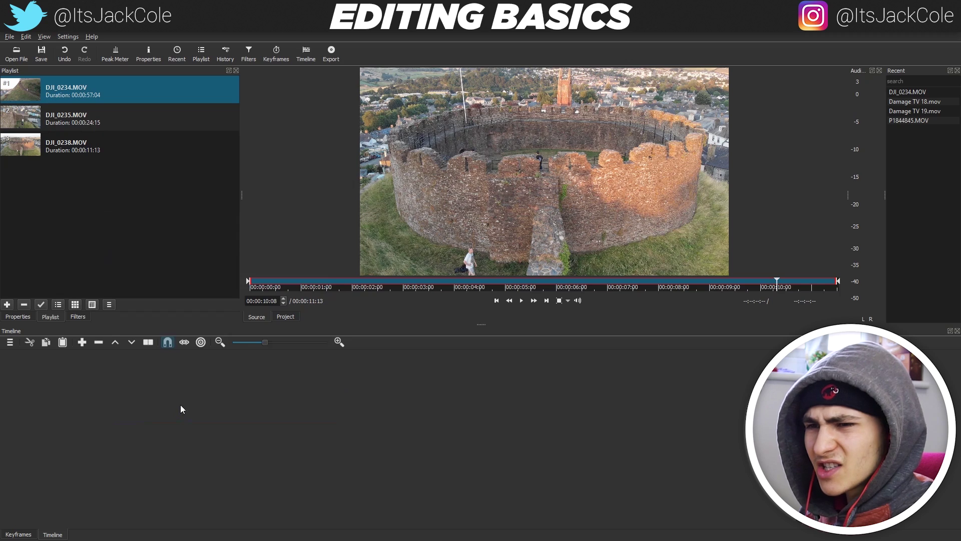
pyautogui.moveTo(209, 360); pyautogui.dragTo(51, 363)
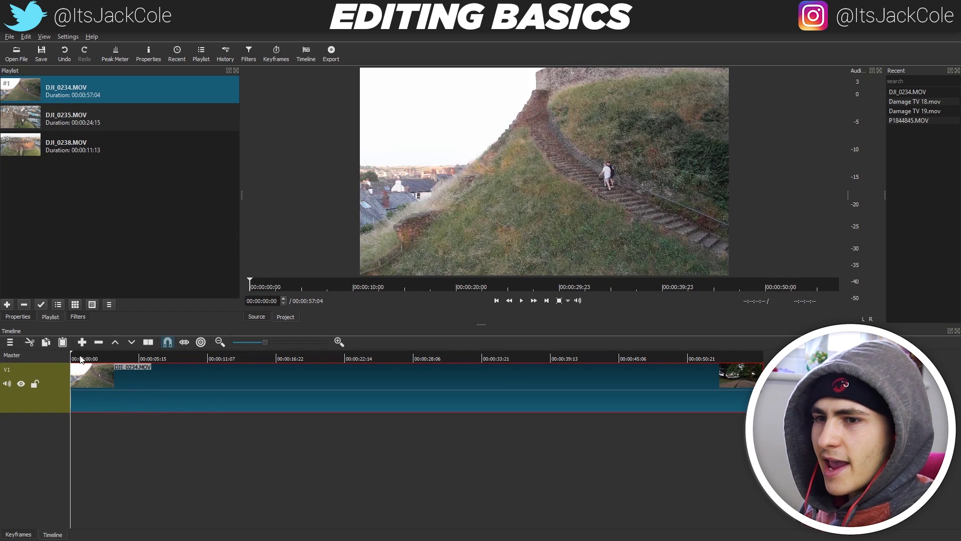
# Trim the start of the DJI_0234.MOV clip on V1 to the playhead at 00:00:06:01 and play back the result
pyautogui.moveTo(89, 360); pyautogui.dragTo(142, 362)
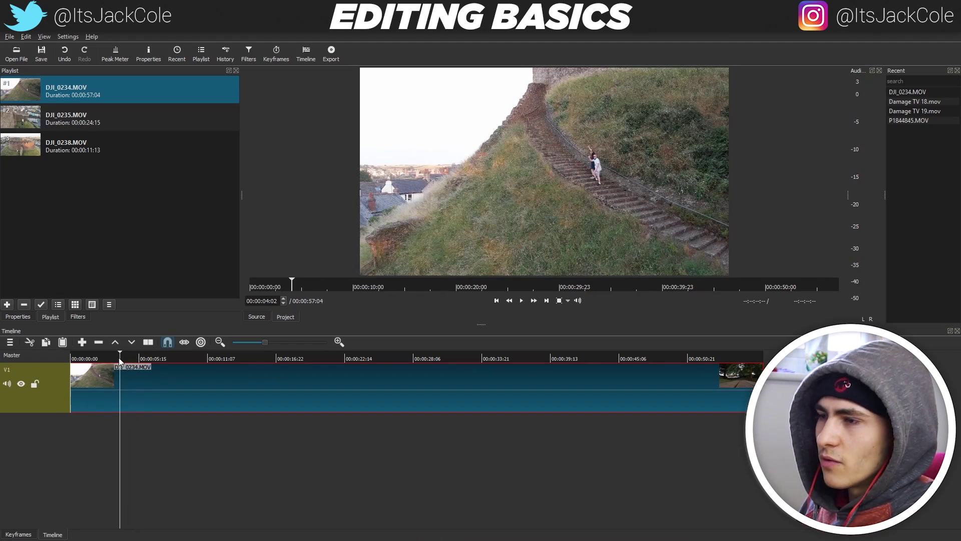
pyautogui.moveTo(92, 366); pyautogui.dragTo(144, 375)
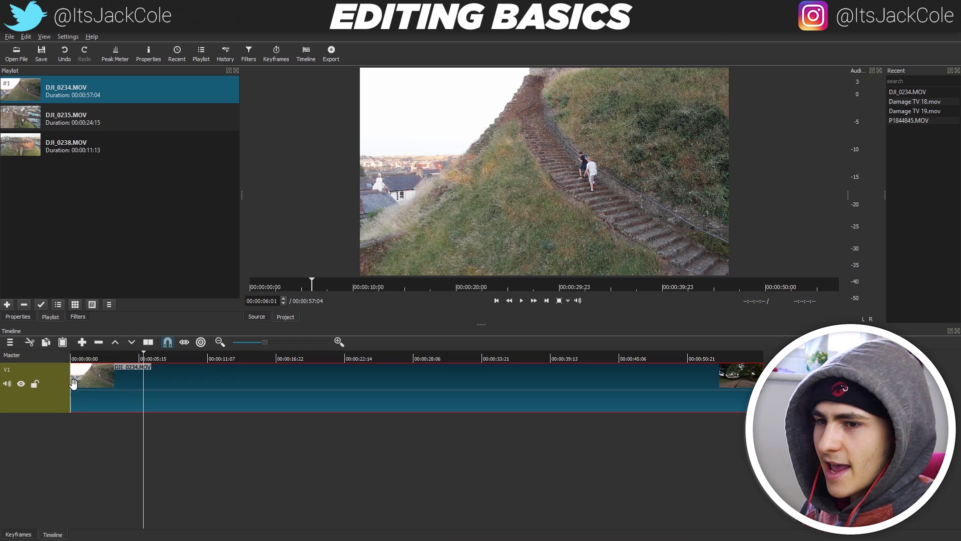
pyautogui.click(73, 381)
pyautogui.moveTo(72, 382); pyautogui.dragTo(144, 375)
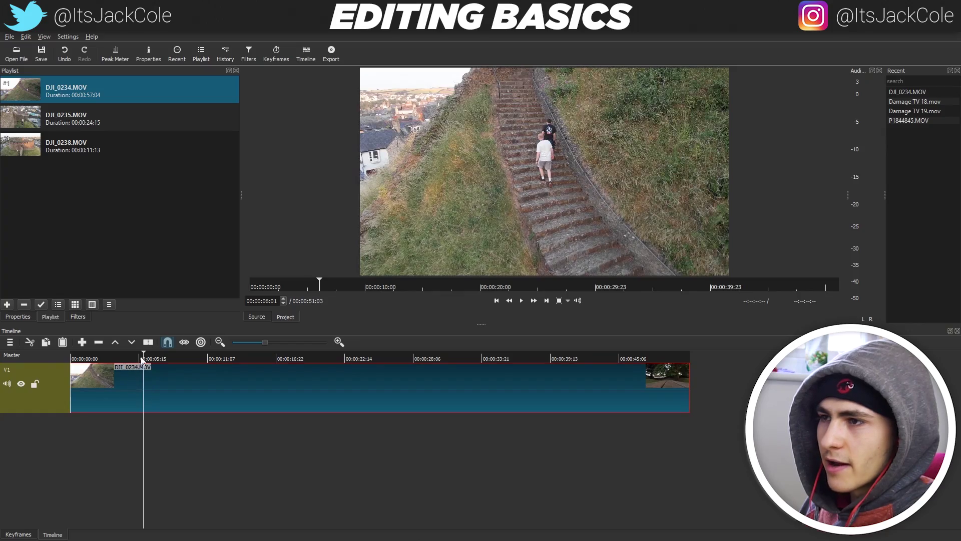
pyautogui.press('space')
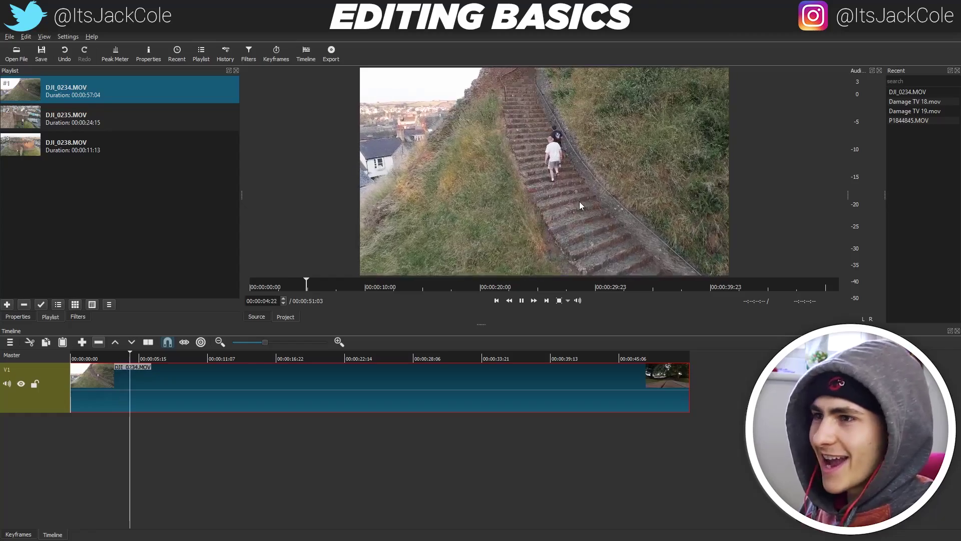
pyautogui.press('space')
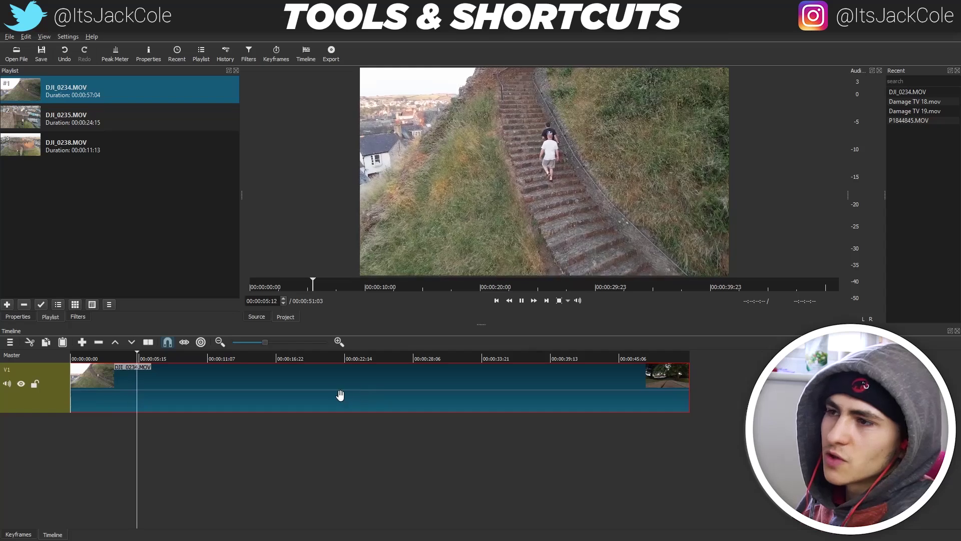
# Trim the end of the DJI_0234.MOV clip on V1 to about 11 seconds and return the playhead to the start
pyautogui.press('space')
pyautogui.moveTo(686, 373); pyautogui.dragTo(198, 387)
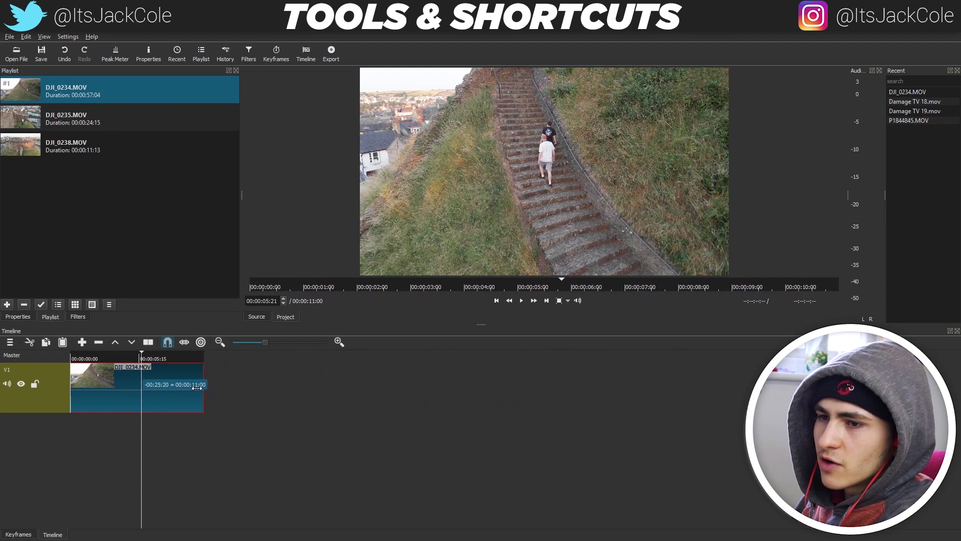
pyautogui.moveTo(142, 352); pyautogui.dragTo(59, 355)
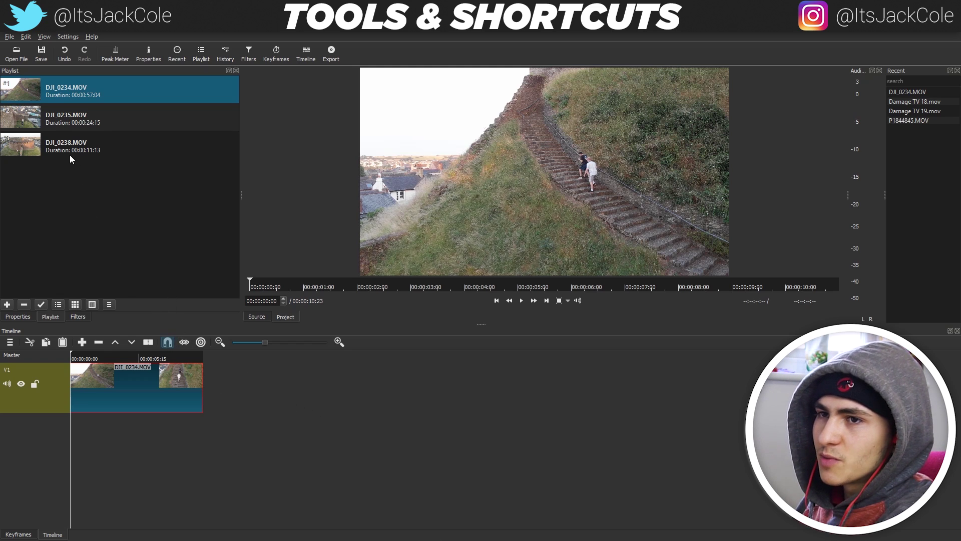
# Place DJI_0235.MOV from the playlist on V1, snapped directly after DJI_0234.MOV, and play across the cut
pyautogui.moveTo(54, 114); pyautogui.dragTo(212, 396)
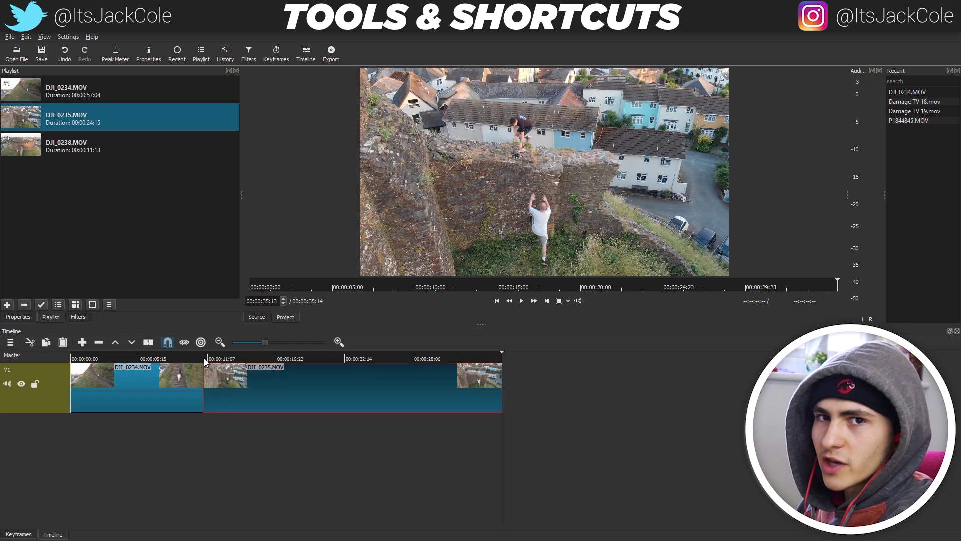
pyautogui.moveTo(215, 381); pyautogui.dragTo(207, 357)
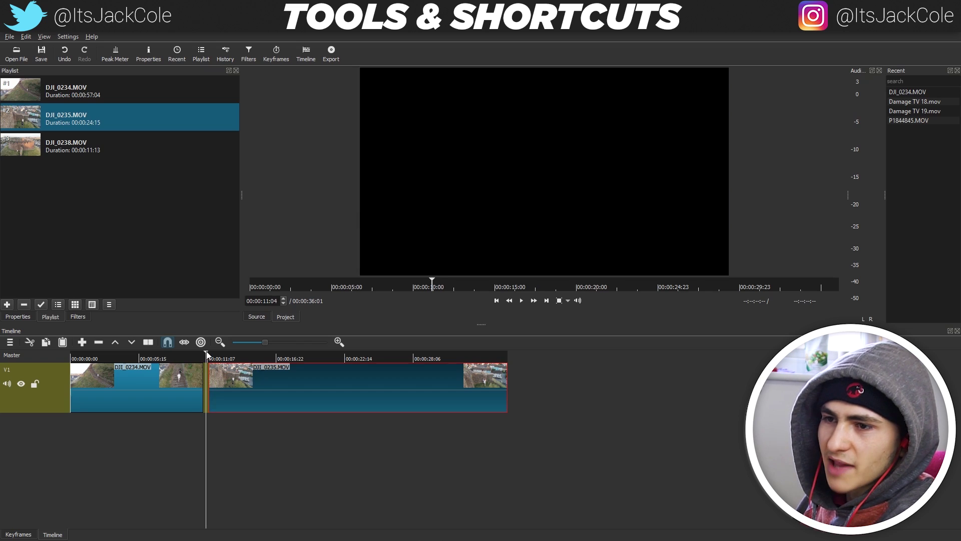
pyautogui.moveTo(426, 283)
pyautogui.mouseDown()
pyautogui.moveTo(429, 303)
pyautogui.moveTo(444, 285)
pyautogui.mouseUp()
pyautogui.moveTo(238, 383); pyautogui.dragTo(206, 371)
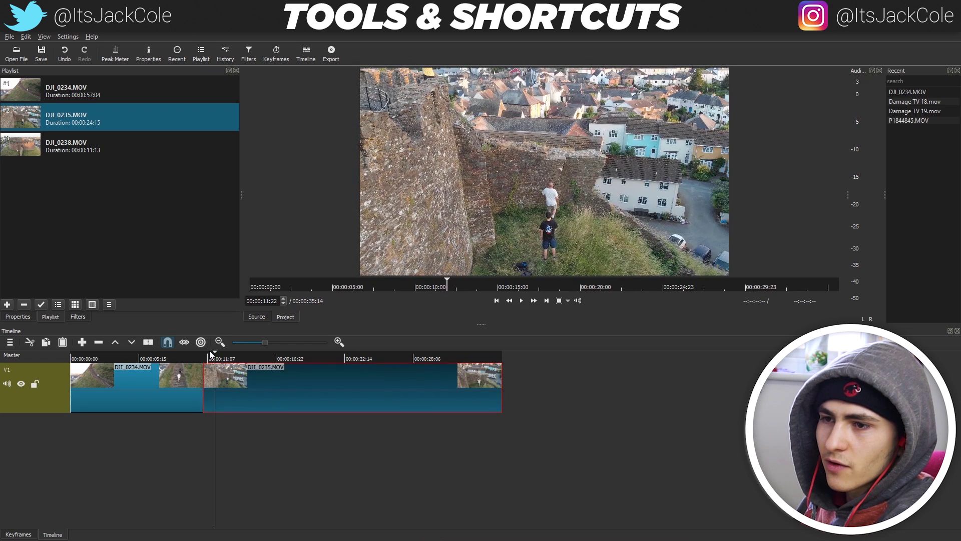
pyautogui.press('space')
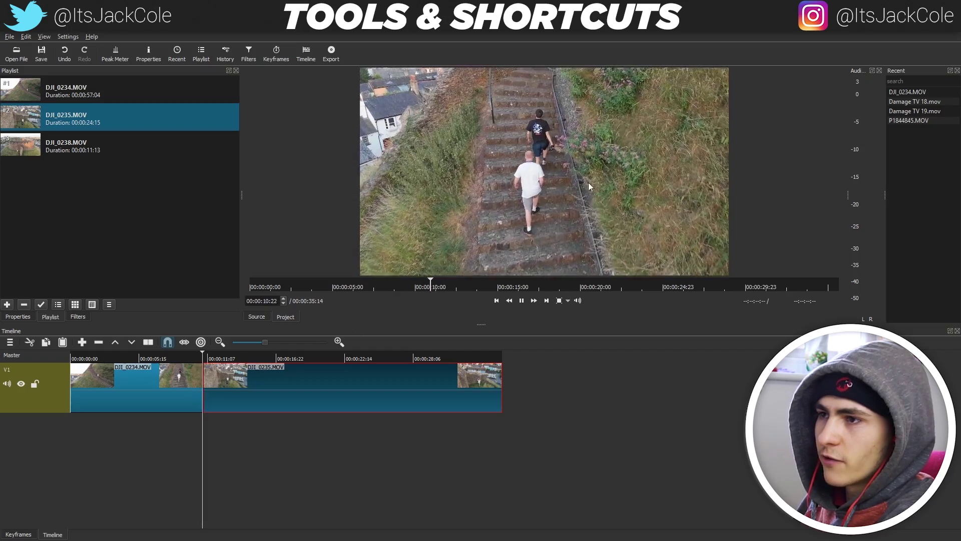
pyautogui.press('space')
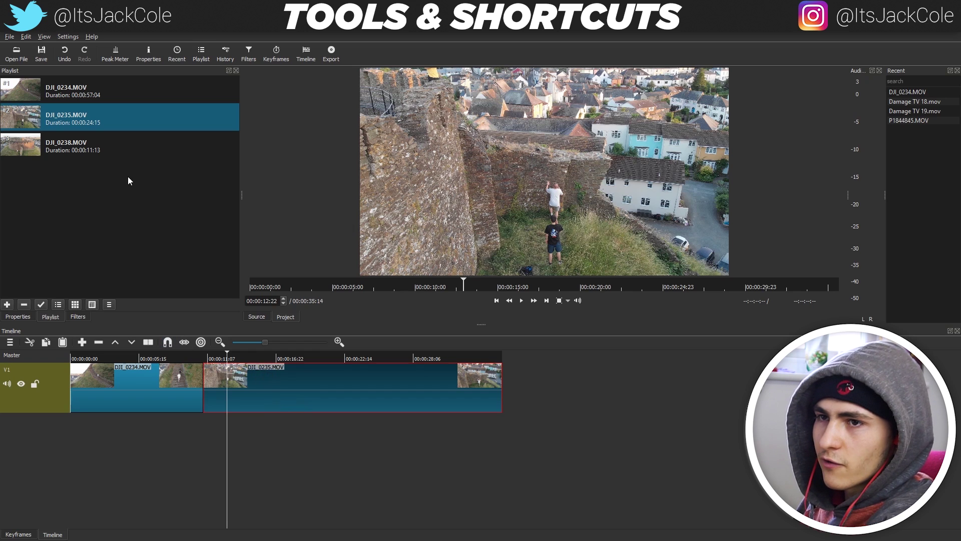
# Replace the DJI_0235.MOV clip on V1 by placing it again with snapping off, leaving a small gap after DJI_0234.MOV
pyautogui.press('Delete')
pyautogui.moveTo(74, 108); pyautogui.dragTo(298, 393)
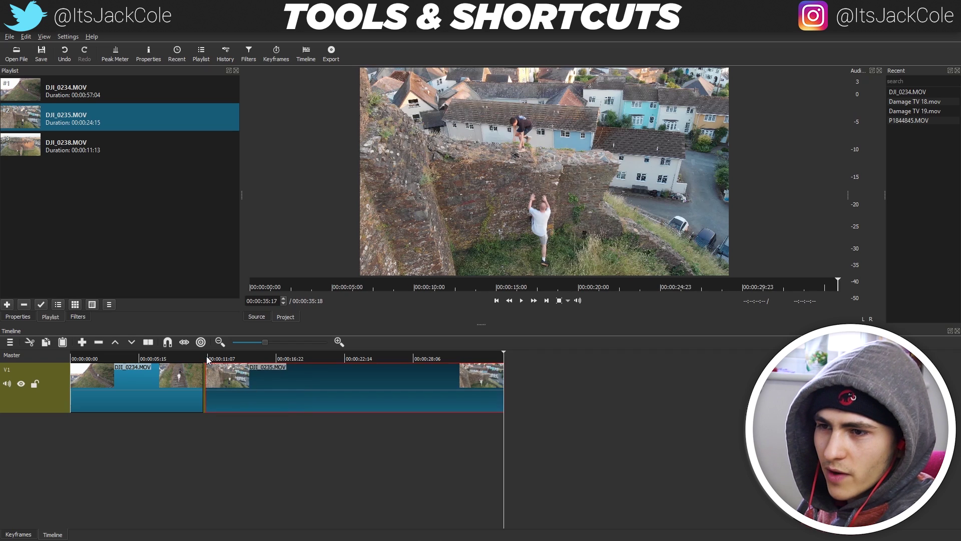
pyautogui.click(206, 359)
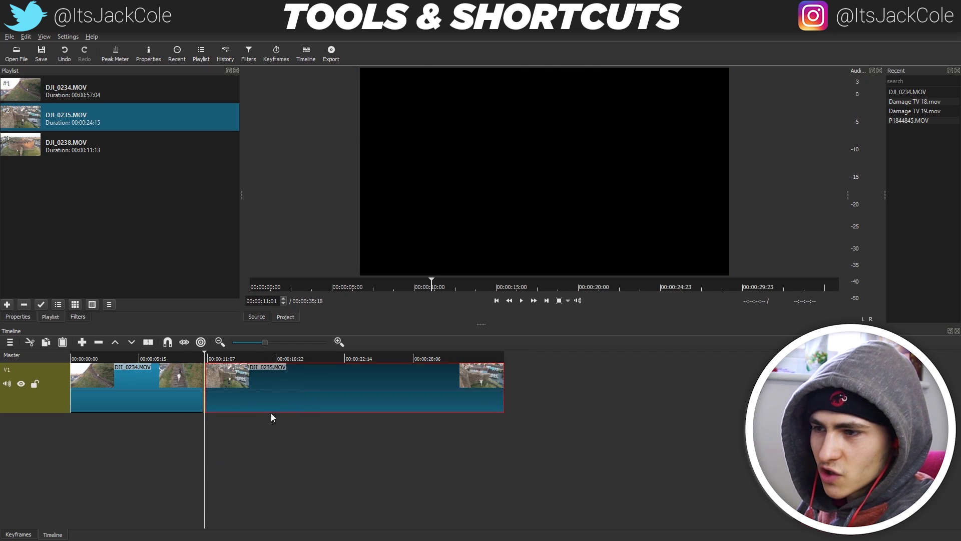
# Turn snapping back on and close the gap between DJI_0234.MOV and DJI_0235.MOV on V1
pyautogui.click(339, 341)
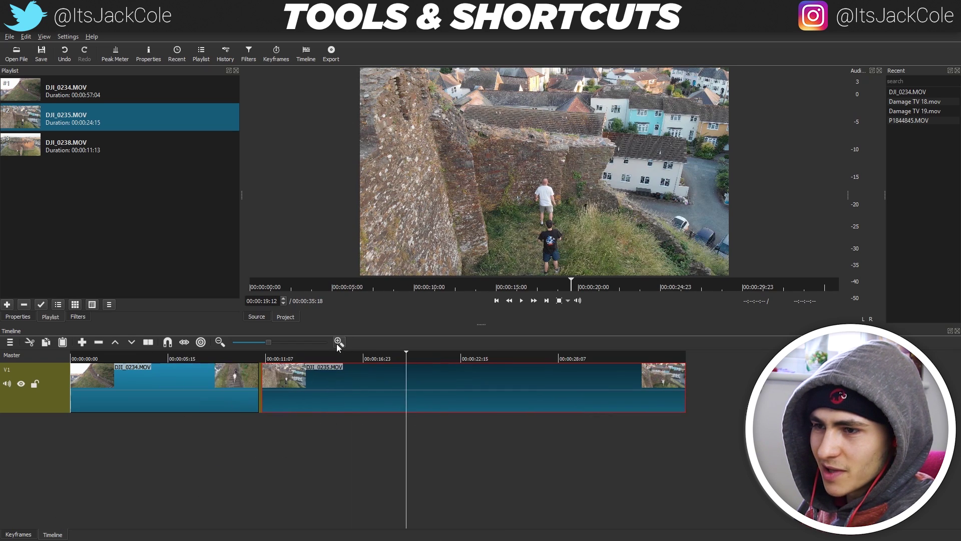
pyautogui.moveTo(352, 384); pyautogui.dragTo(358, 384)
pyautogui.click(167, 342)
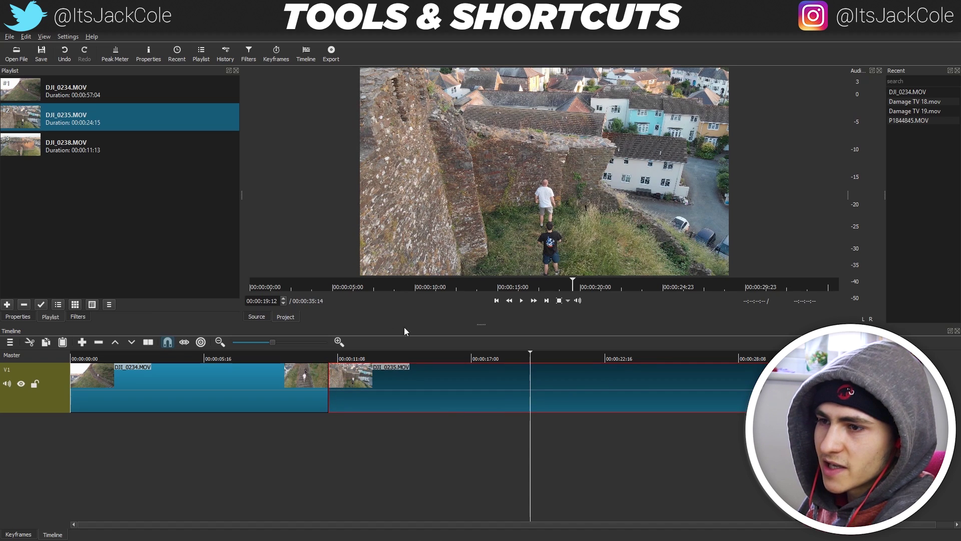
# Delete the DJI_0235.MOV clip from V1
pyautogui.moveTo(266, 344); pyautogui.dragTo(263, 344)
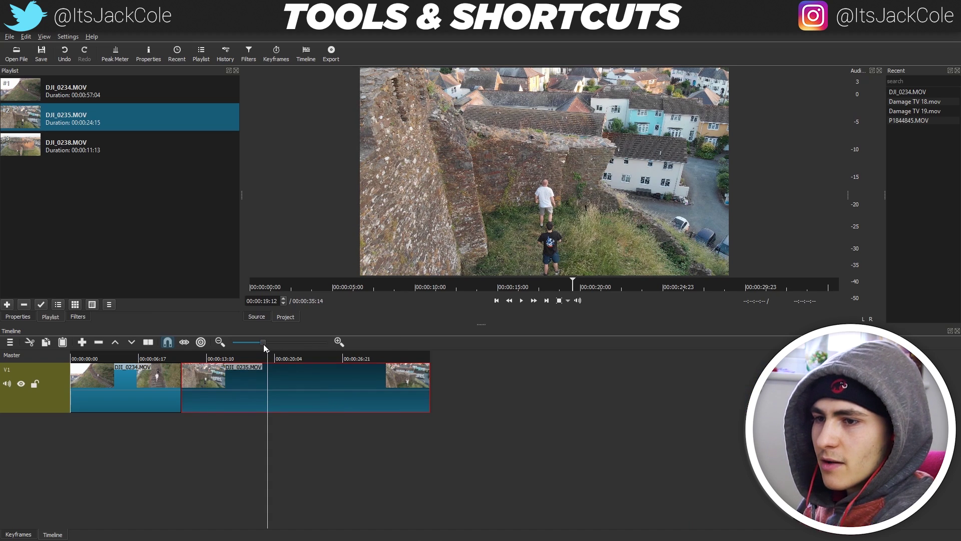
pyautogui.click(272, 343)
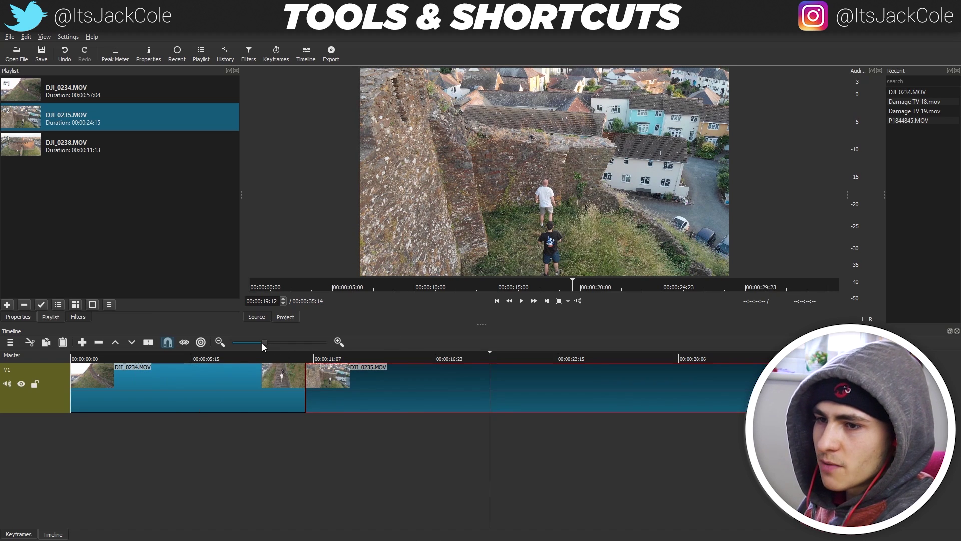
pyautogui.click(263, 343)
pyautogui.moveTo(301, 356); pyautogui.dragTo(73, 357)
pyautogui.click(110, 436)
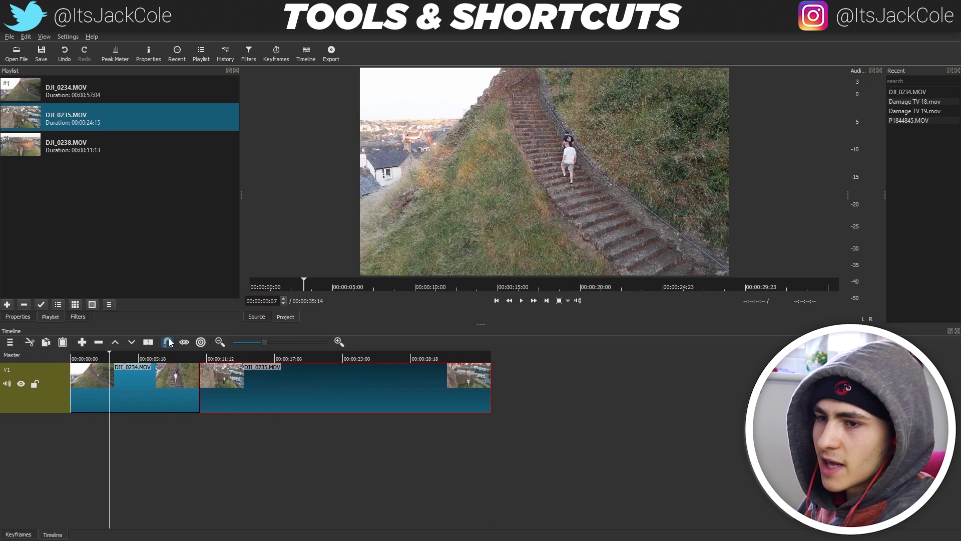
pyautogui.click(76, 358)
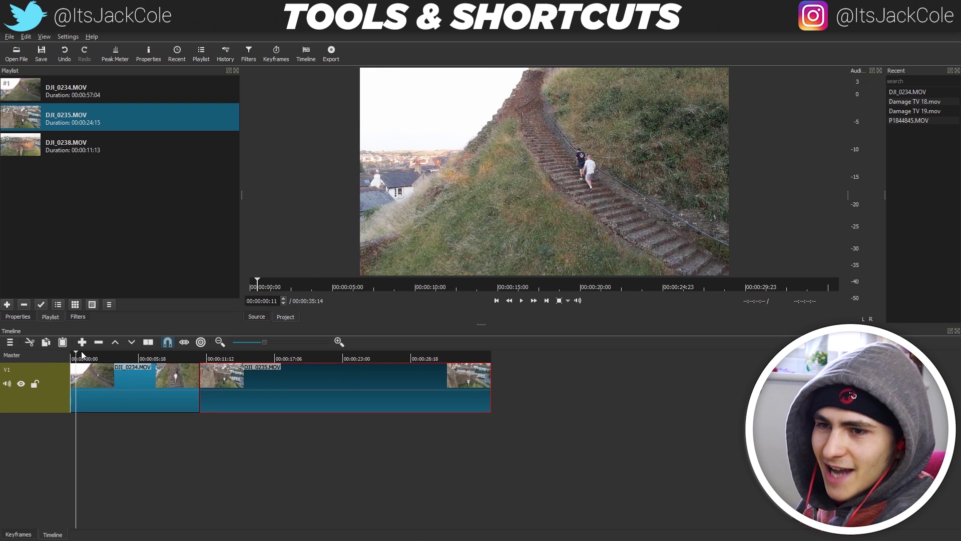
pyautogui.press('Delete')
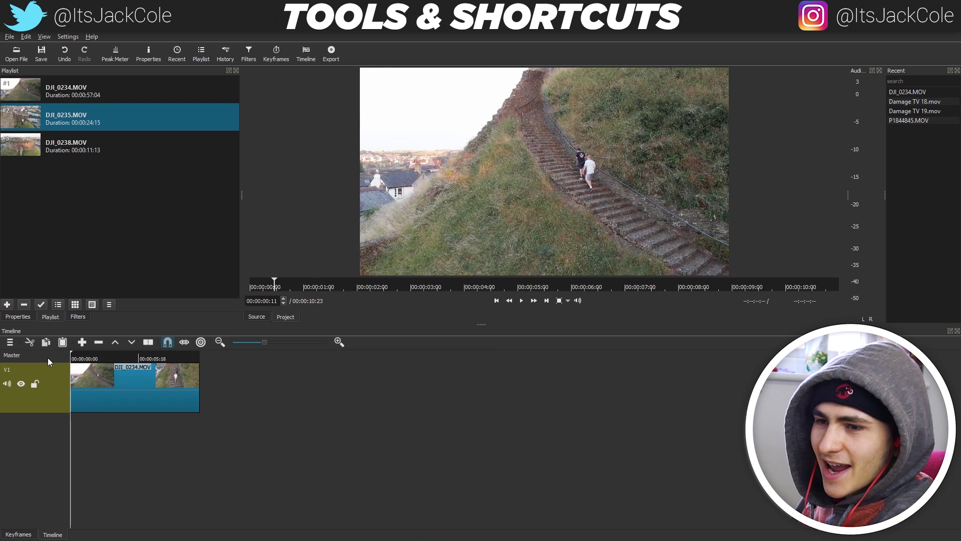
# Copy the DJI_0234.MOV clip on V1 and paste it directly after the original on the same track
pyautogui.click(92, 384)
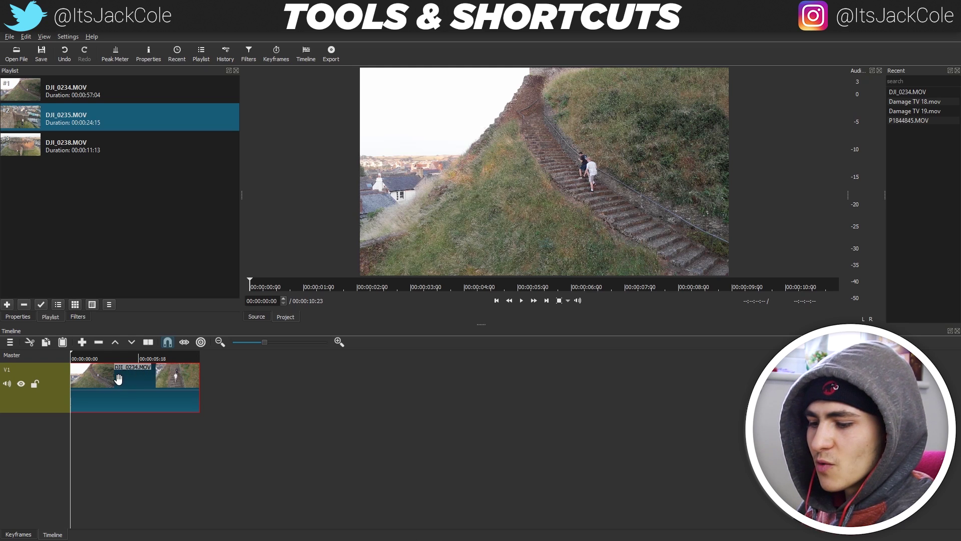
pyautogui.press('c')
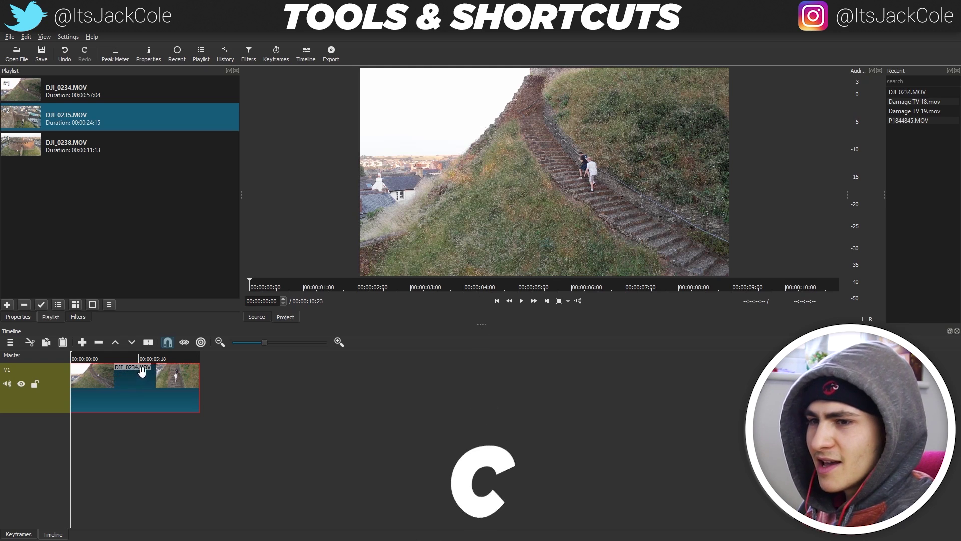
pyautogui.click(203, 356)
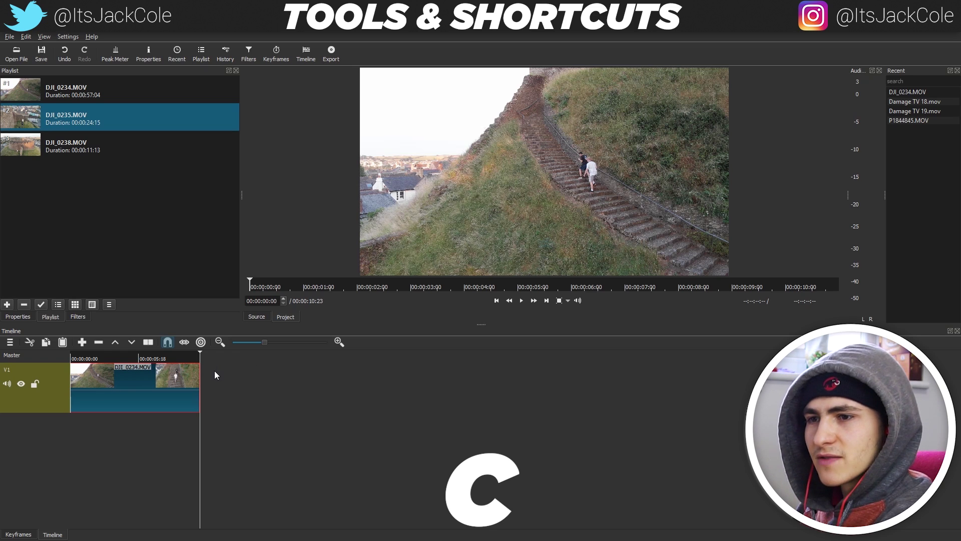
pyautogui.press('v')
pyautogui.moveTo(273, 359); pyautogui.dragTo(203, 367)
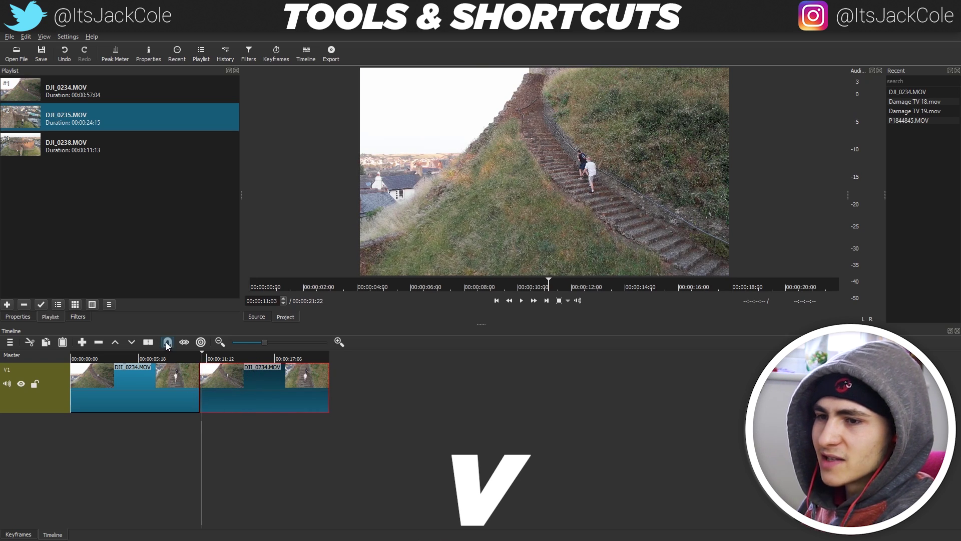
pyautogui.click(201, 358)
pyautogui.click(202, 359)
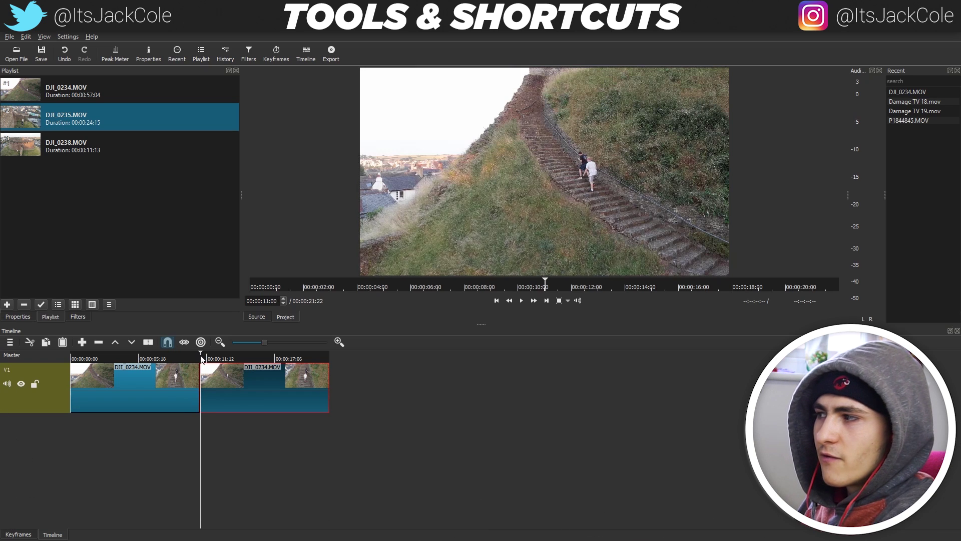
pyautogui.click(212, 358)
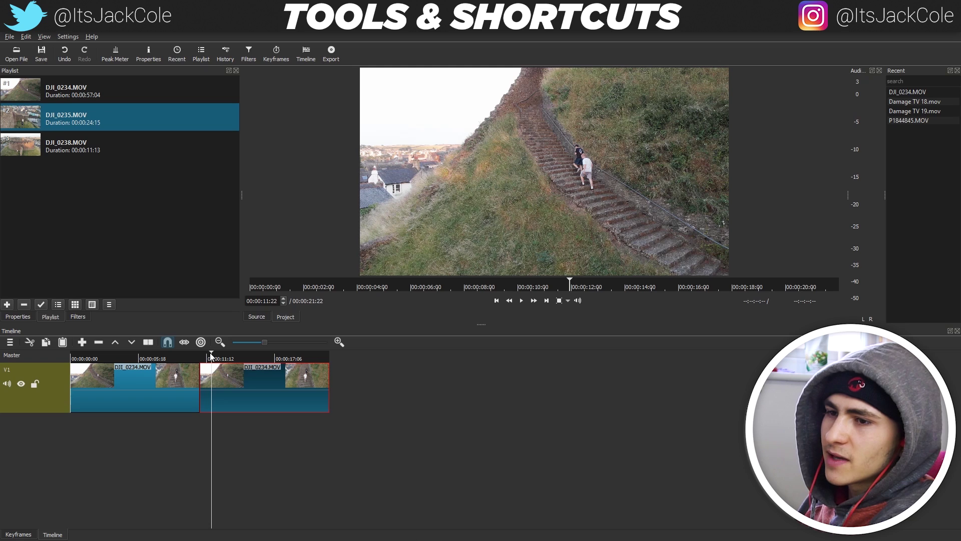
# Delete the pasted copy from V1 and append the copied DJI_0234.MOV clip to the end of the track instead
pyautogui.press('Delete')
pyautogui.moveTo(199, 353); pyautogui.dragTo(72, 352)
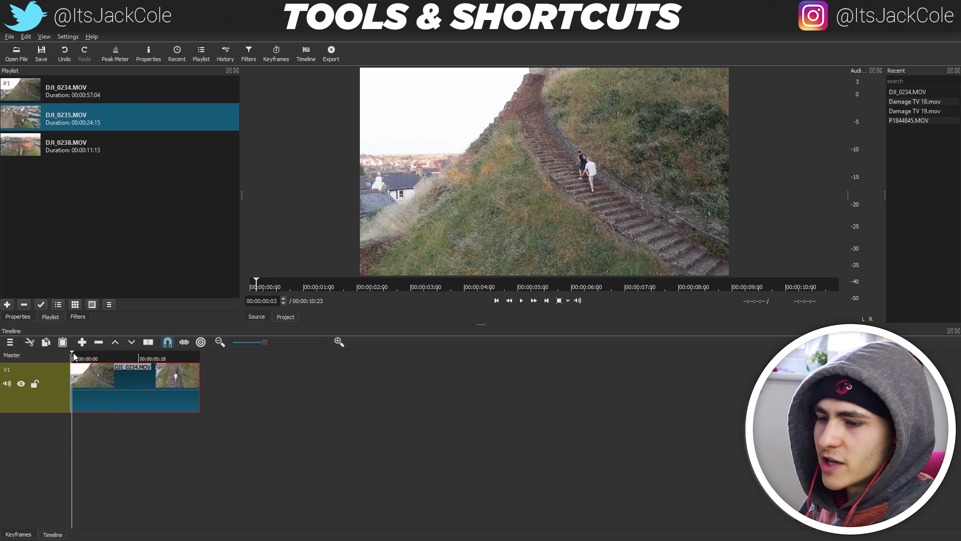
pyautogui.press('a')
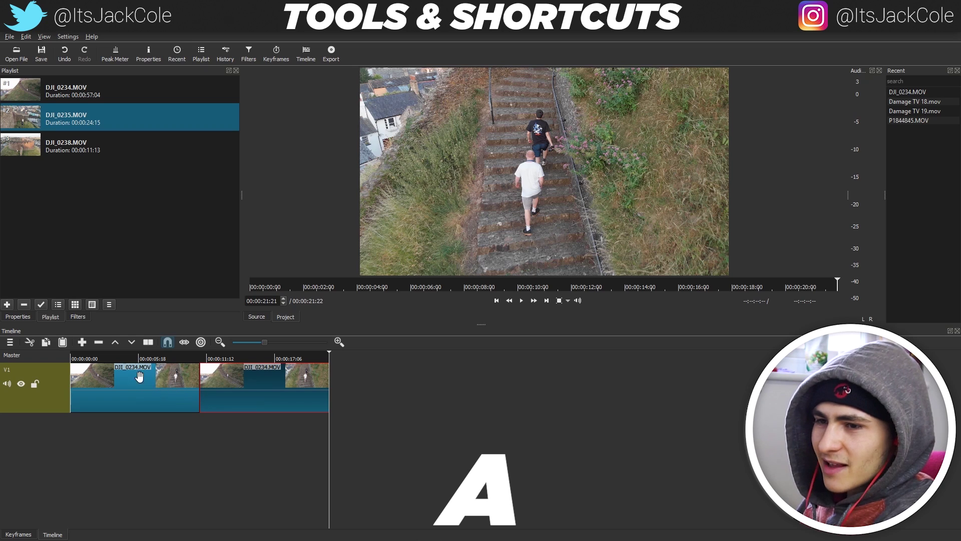
pyautogui.click(226, 358)
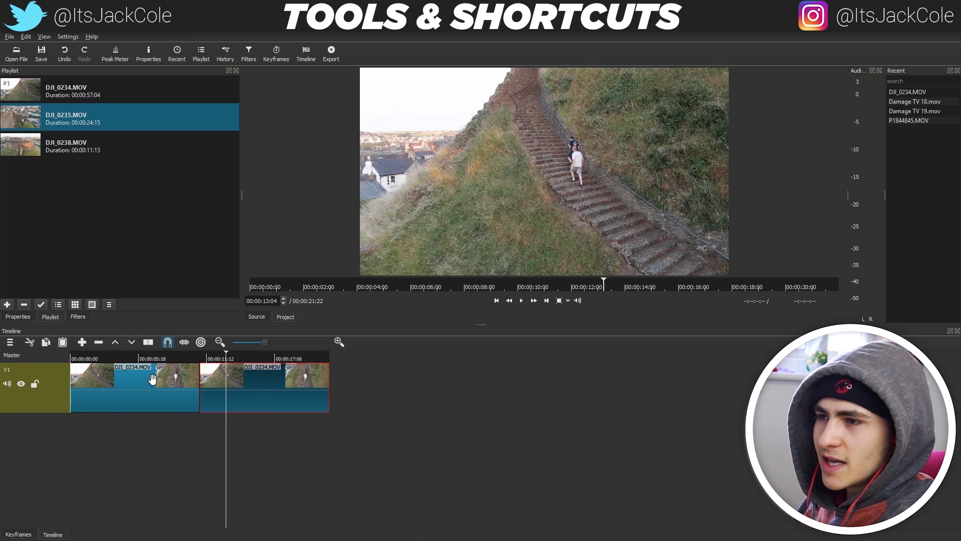
# Remove the first DJI_0234.MOV clip from V1, slide the second clip to the timeline start, and undo both edits
pyautogui.click(184, 382)
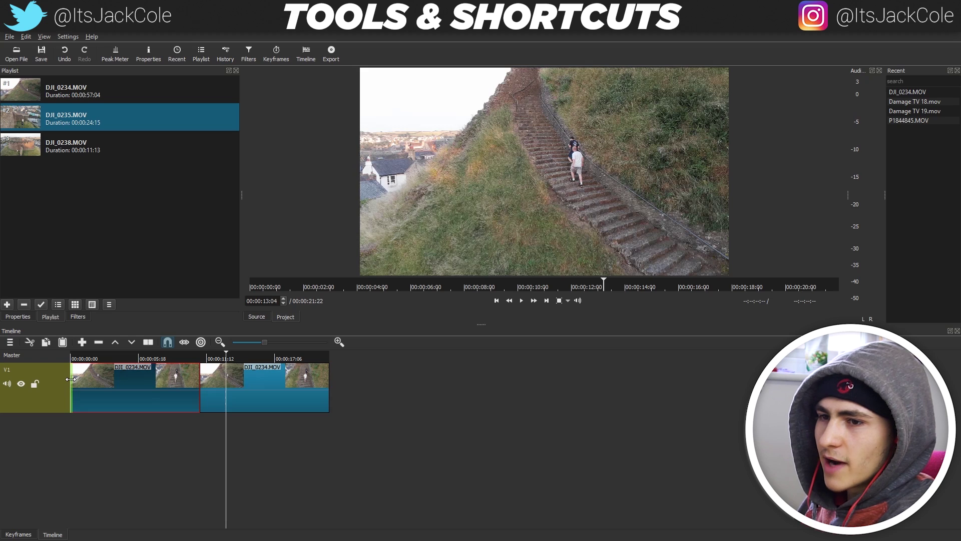
pyautogui.moveTo(178, 358); pyautogui.dragTo(70, 359)
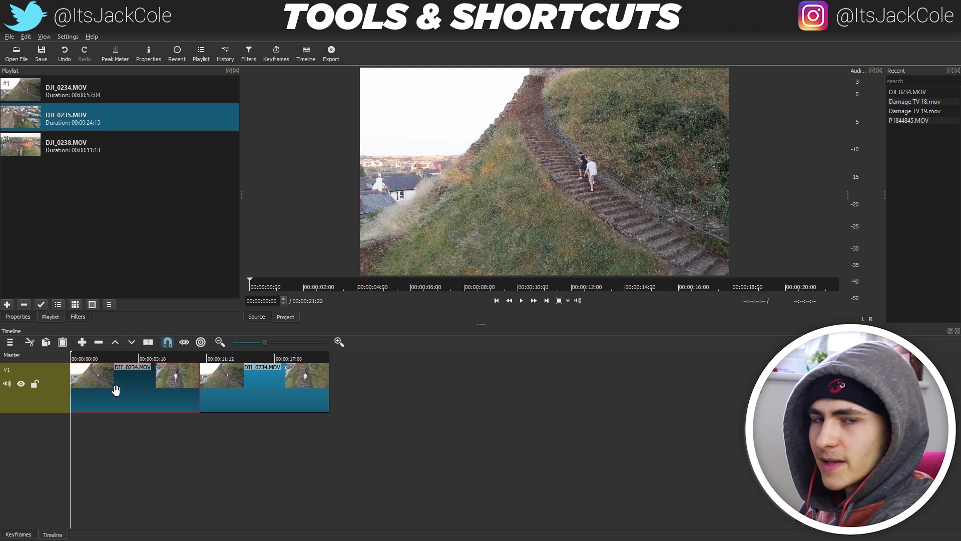
pyautogui.press('Delete')
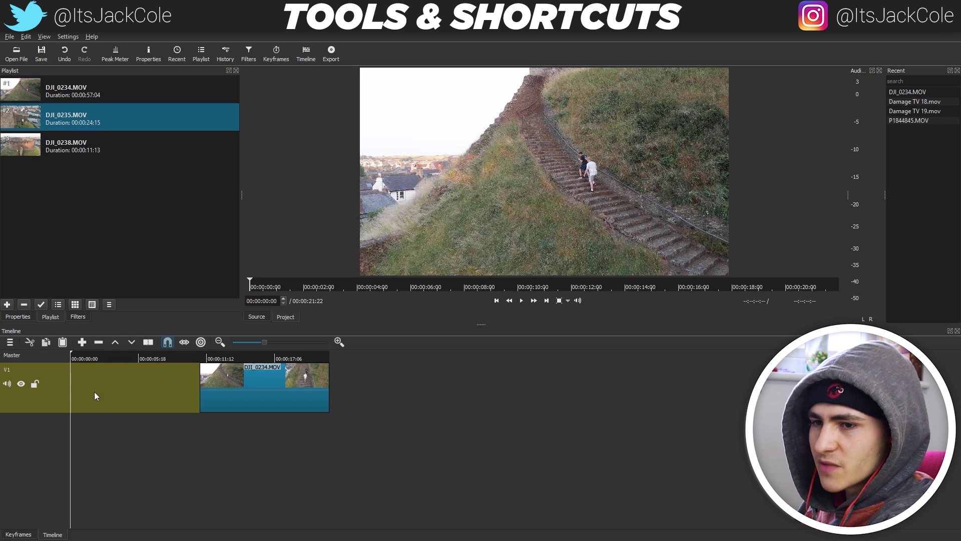
pyautogui.moveTo(239, 386); pyautogui.dragTo(89, 389)
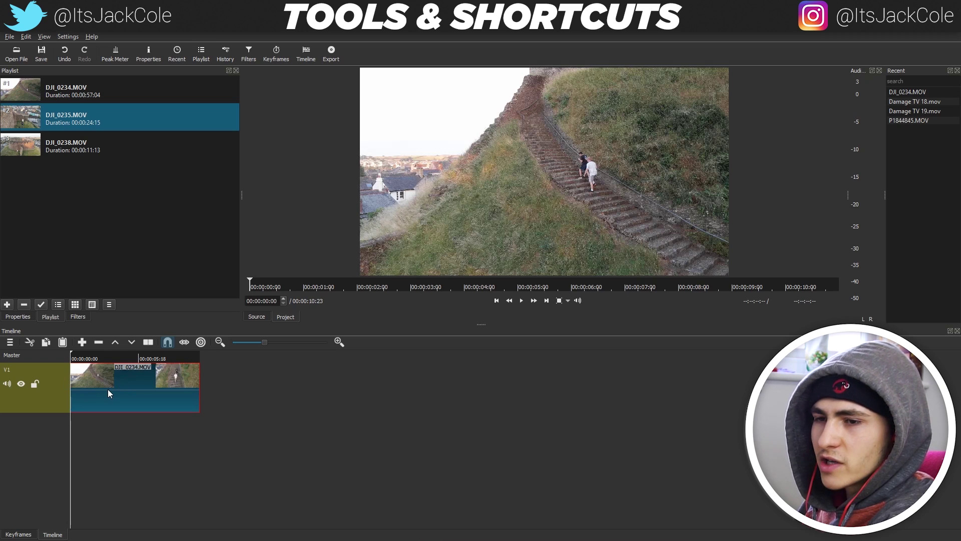
pyautogui.hotkey('ctrl', 'z')
# Lift the first clip off V1 and close the gap by moving the remaining clip to 00:00:00:00, then revert these changes
pyautogui.click(152, 383)
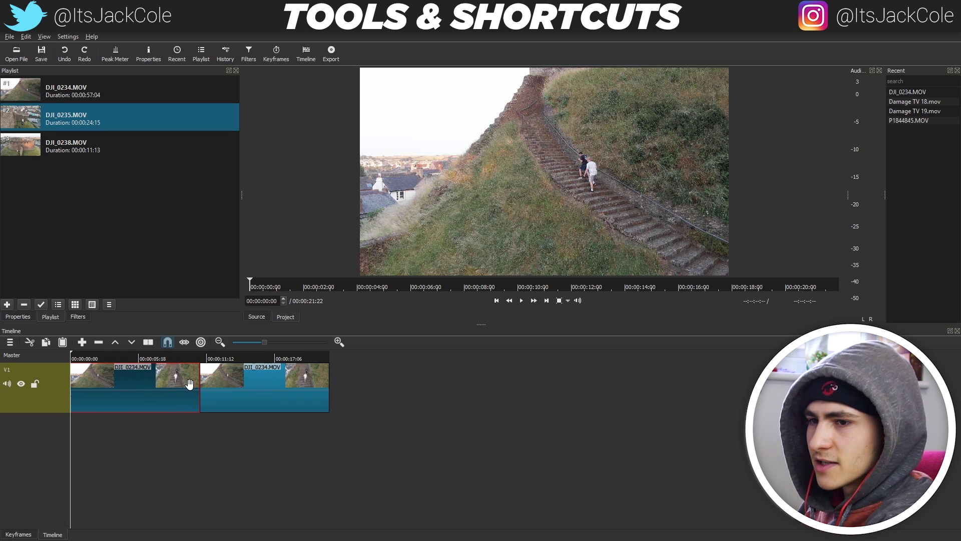
pyautogui.press('z')
pyautogui.moveTo(227, 379); pyautogui.dragTo(70, 384)
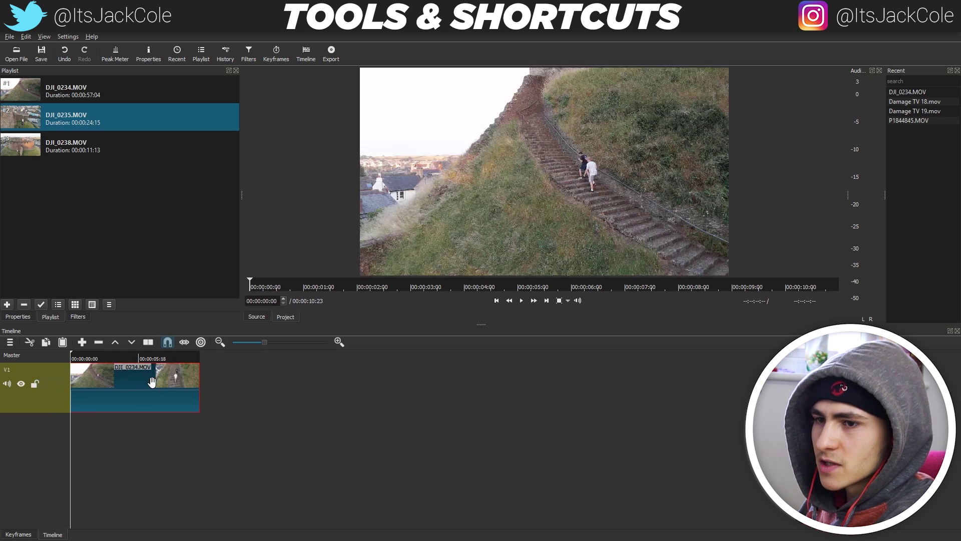
pyautogui.hotkey('ctrl', 'z')
pyautogui.hotkey('ctrl', 'z')
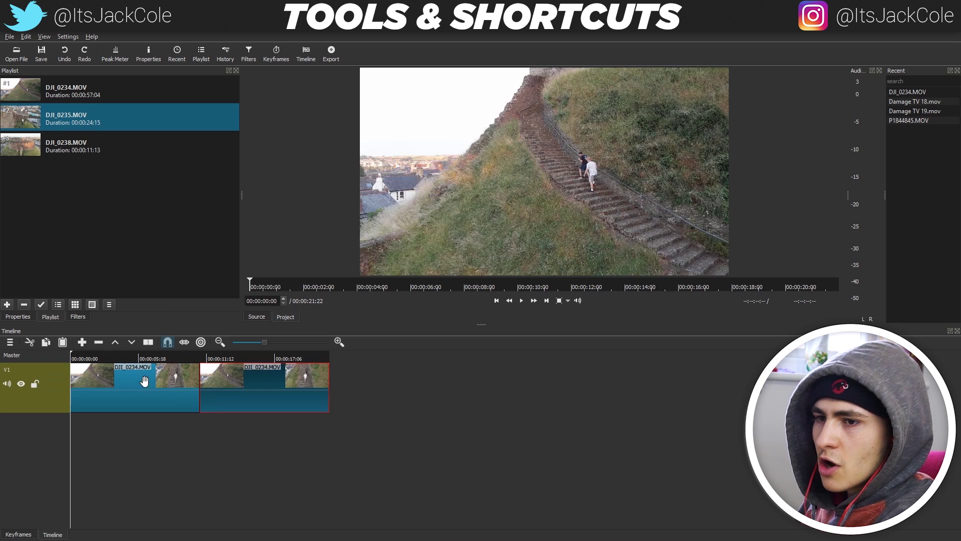
# Ripple delete the first DJI_0234.MOV clip on V1, undo the deletion and reselect that clip
pyautogui.click(87, 377)
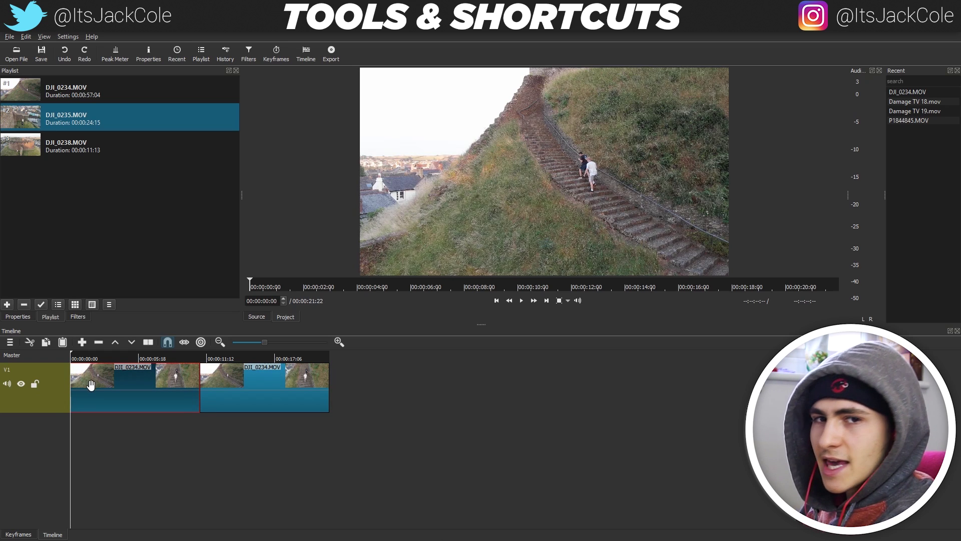
pyautogui.press('x')
pyautogui.hotkey('ctrl', 'z')
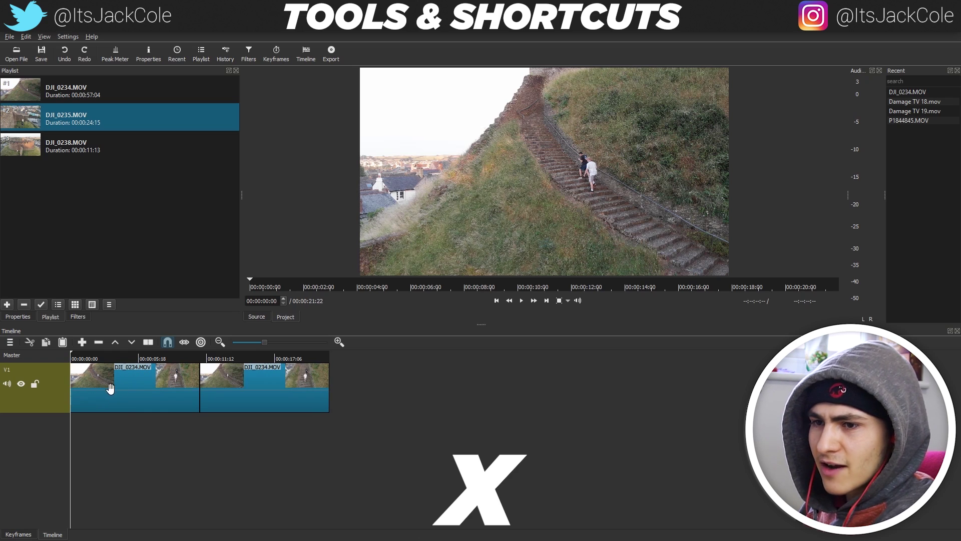
pyautogui.click(76, 383)
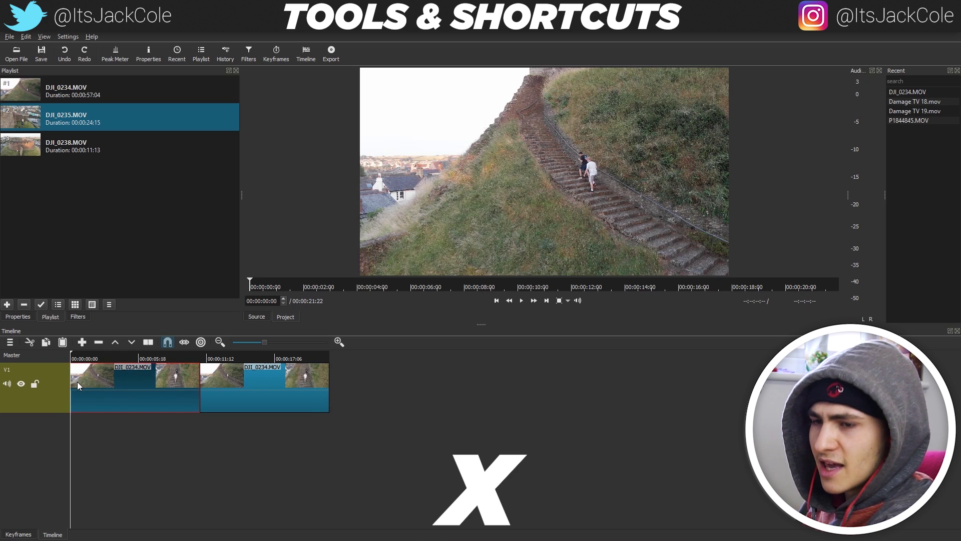
# Lift the first DJI_0234.MOV clip off V1, shift the second clip into the gap, and restore both clips
pyautogui.press('x')
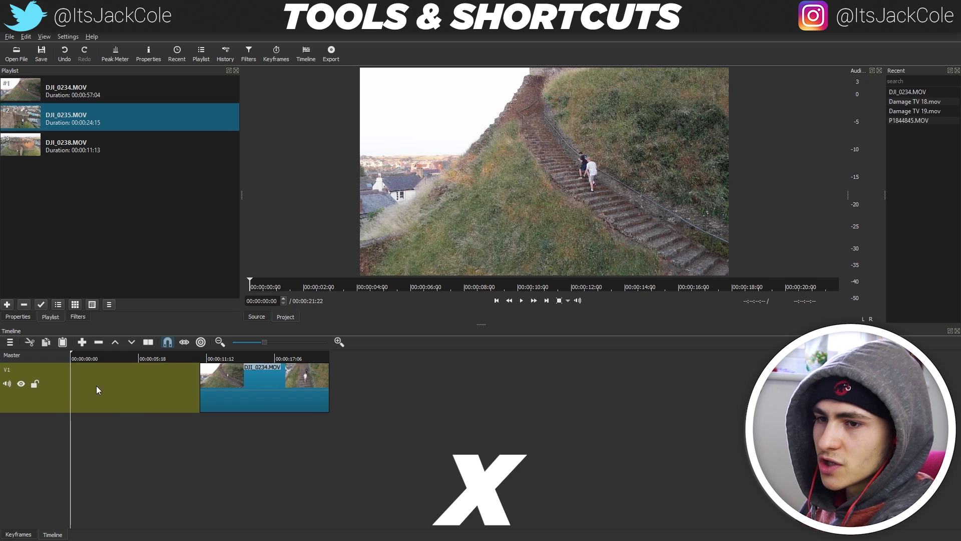
pyautogui.moveTo(237, 384); pyautogui.dragTo(90, 389)
pyautogui.hotkey('ctrl', 'z')
pyautogui.hotkey('ctrl', 'y')
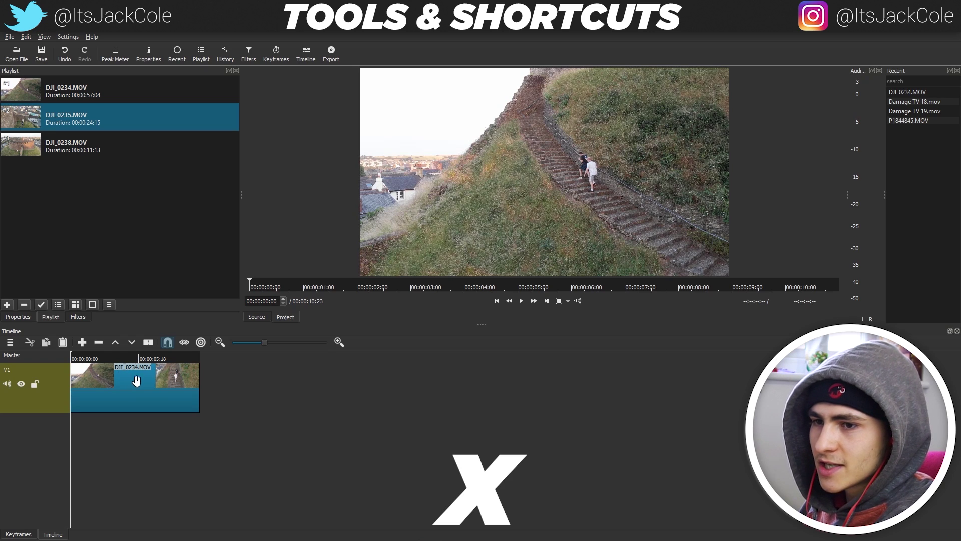
pyautogui.hotkey('ctrl', 'z')
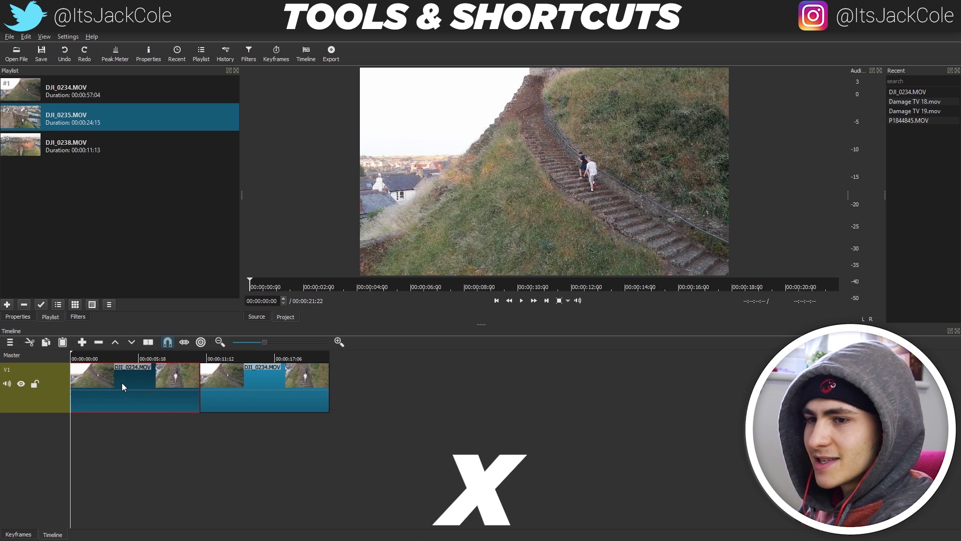
# Lift the first clip off V1, undo that, and ripple delete the clip instead
pyautogui.press('x')
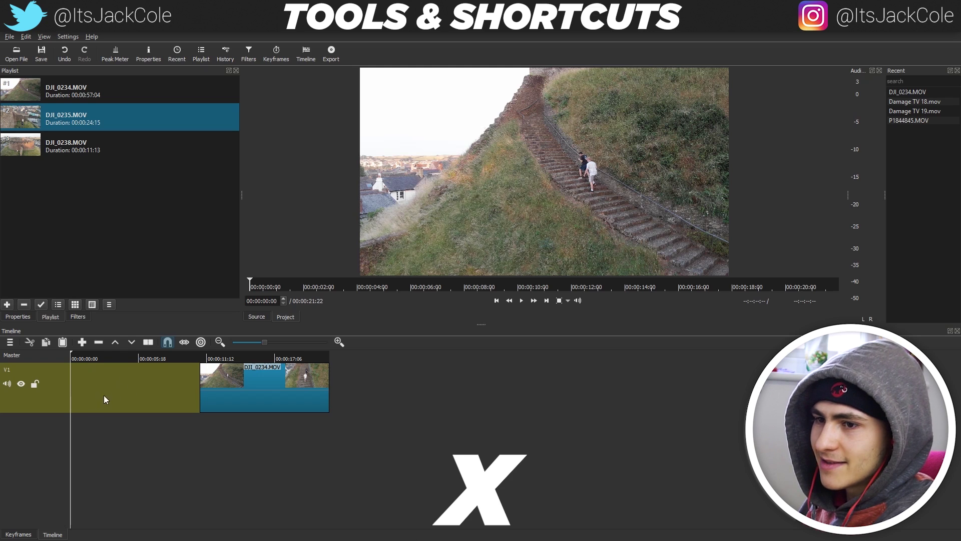
pyautogui.hotkey('ctrl', 'z')
pyautogui.click(103, 380)
pyautogui.press('x')
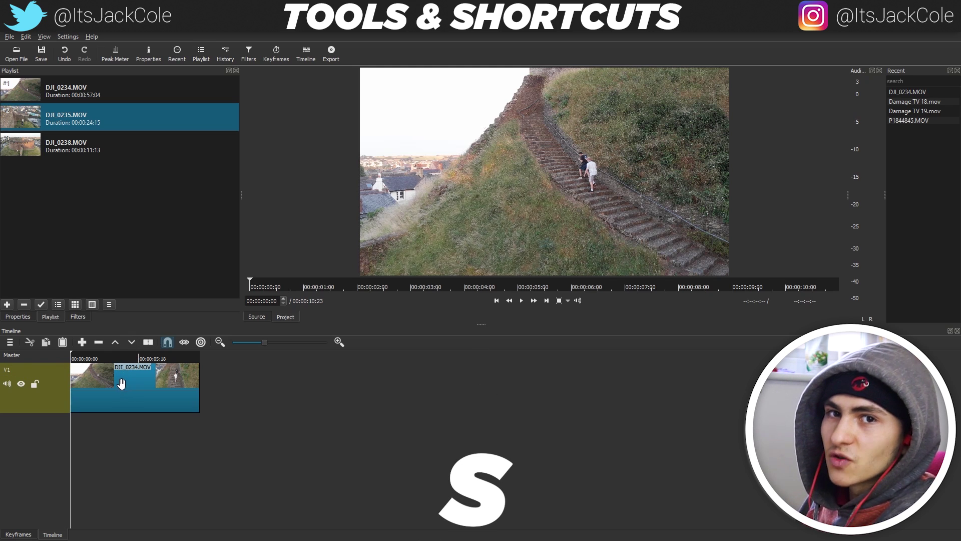
# Play the remaining clip from the start, fine-tune the playhead frame by frame to 00:00:05:00, and split the clip there
pyautogui.moveTo(112, 359); pyautogui.dragTo(71, 360)
pyautogui.press('space')
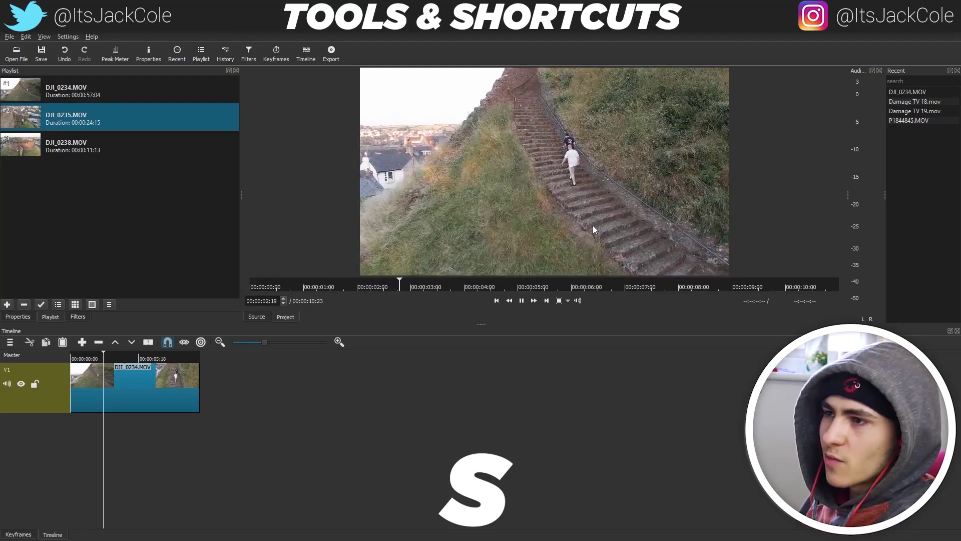
pyautogui.press('space')
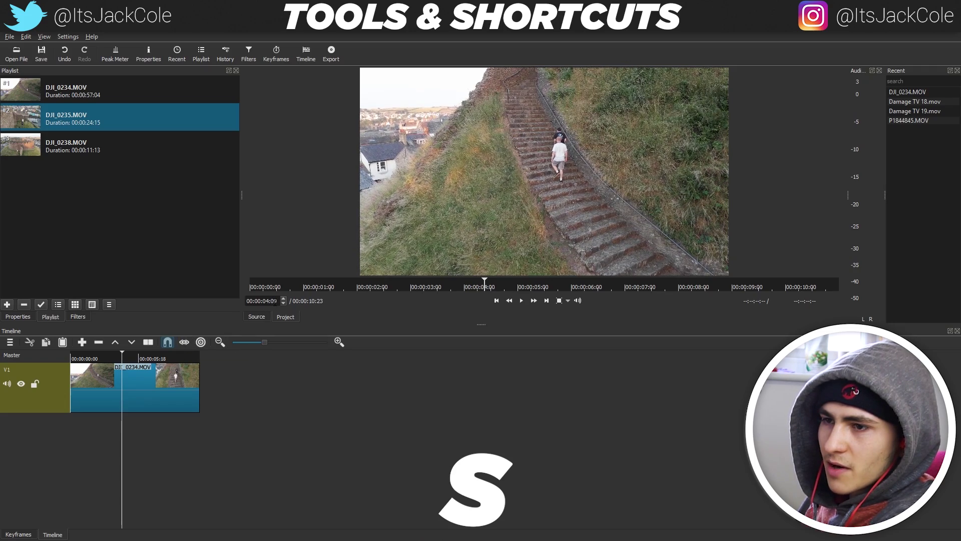
pyautogui.press('Right')
pyautogui.press('Right')
pyautogui.press('Right')
pyautogui.press('Right')
pyautogui.press('Right')
pyautogui.press('Right')
pyautogui.press('Right')
pyautogui.press('Right')
pyautogui.press('Right')
pyautogui.press('Right')
pyautogui.press('Right')
pyautogui.press('Right')
pyautogui.press('Right')
pyautogui.press('Right')
pyautogui.press('Right')
pyautogui.press('Right')
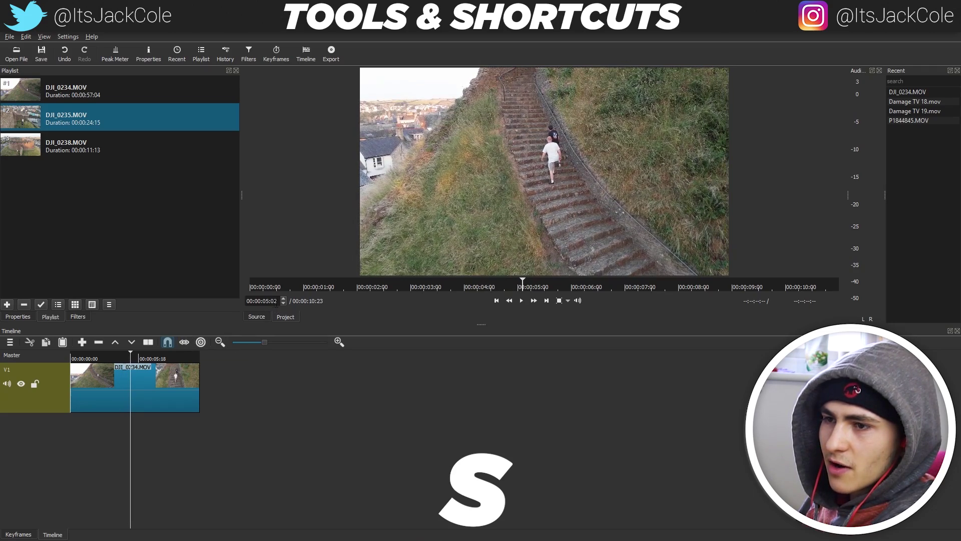
pyautogui.press('Left')
pyautogui.press('Left')
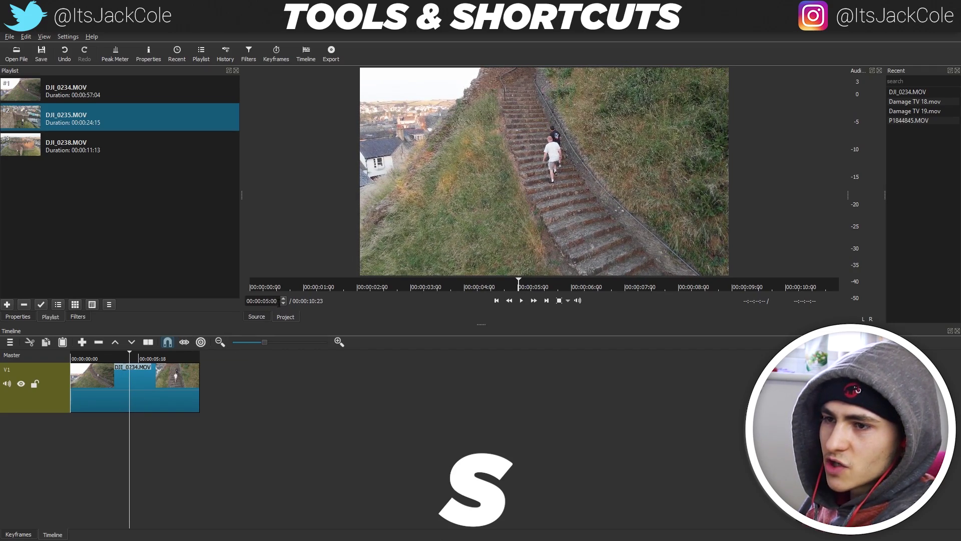
pyautogui.press('s')
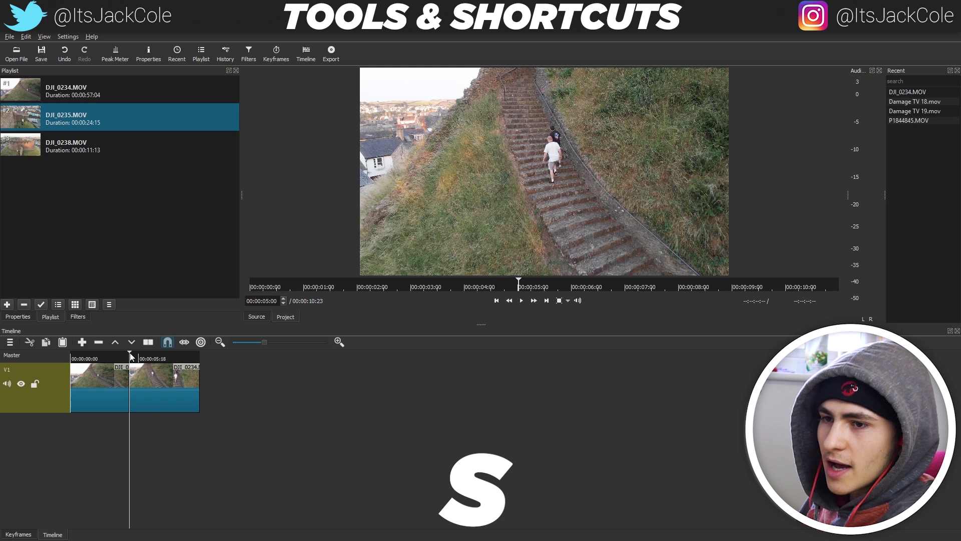
# Scrub just past the cut at 00:00:05:00, delete the second part of the split clip, and undo the deletion
pyautogui.scroll(2, 273, 346)
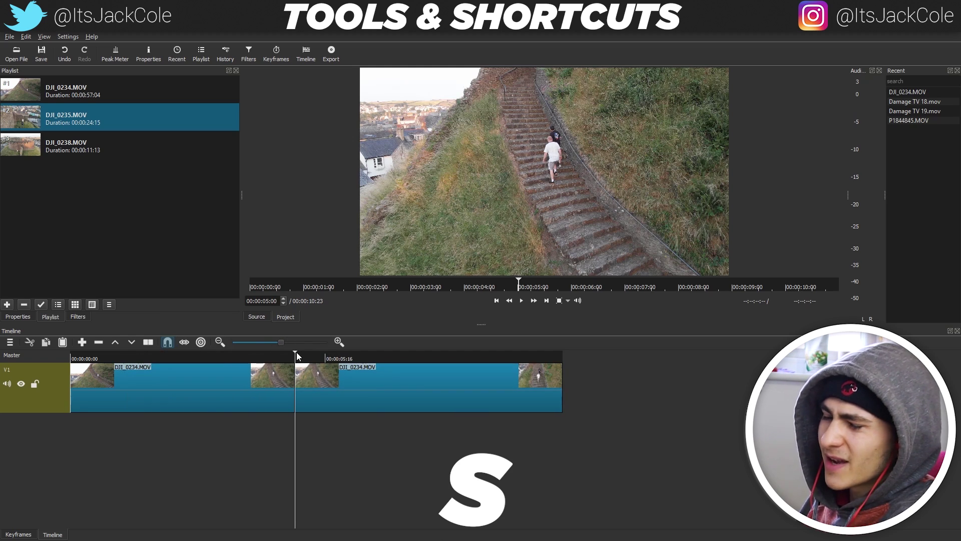
pyautogui.moveTo(297, 356); pyautogui.dragTo(303, 362)
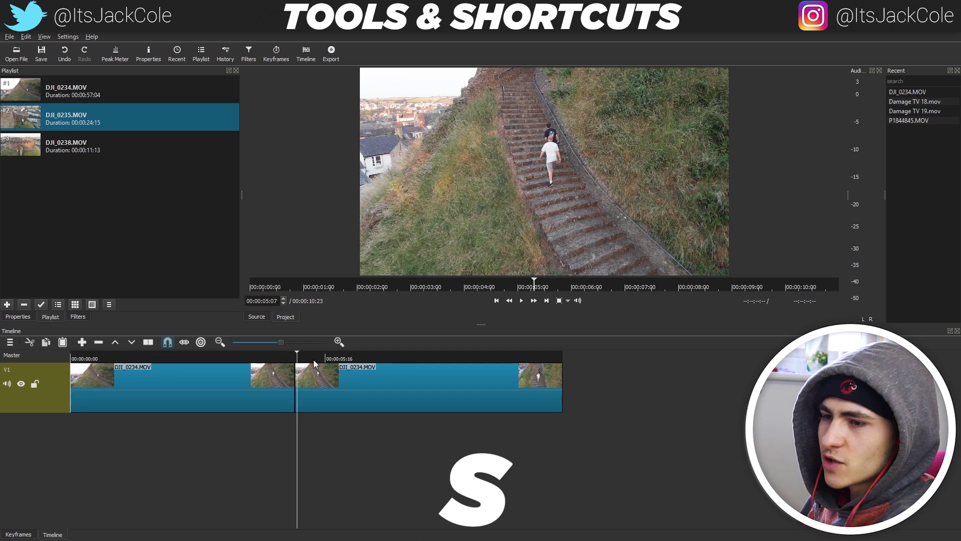
pyautogui.click(349, 387)
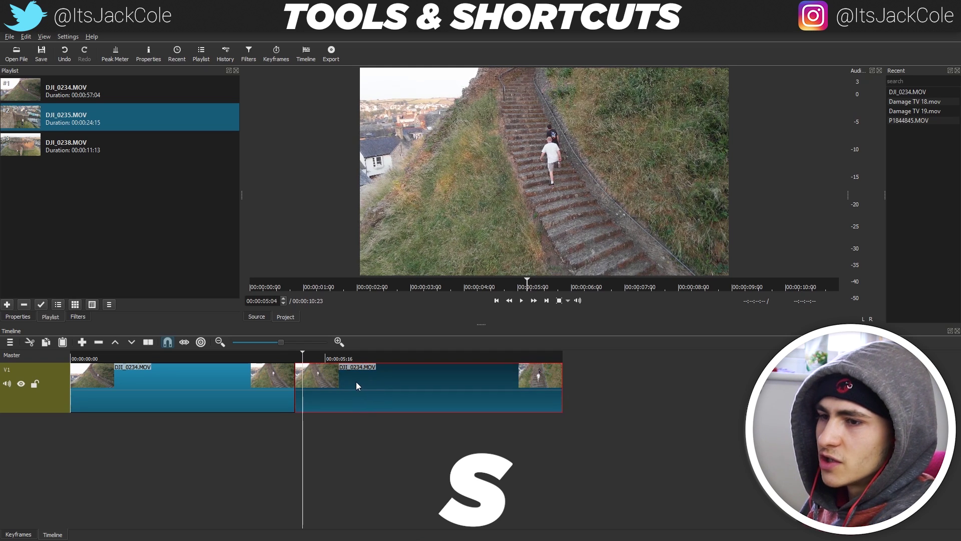
pyautogui.press('Delete')
pyautogui.hotkey('ctrl', 'z')
# Return the playhead to the timeline start, ripple delete the first part of the split clip, and undo the deletion
pyautogui.moveTo(293, 359); pyautogui.dragTo(61, 354)
pyautogui.click(106, 383)
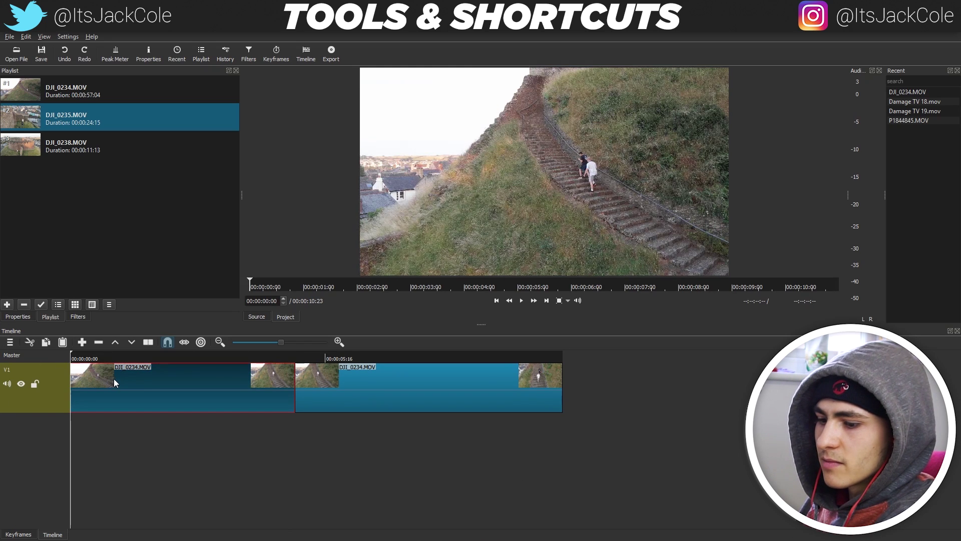
pyautogui.press('Delete')
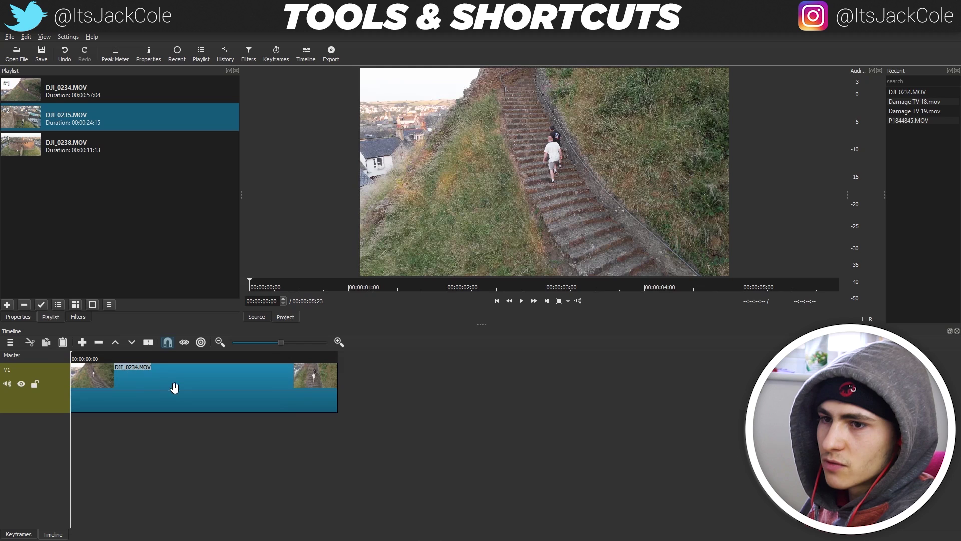
pyautogui.hotkey('ctrl', 'z')
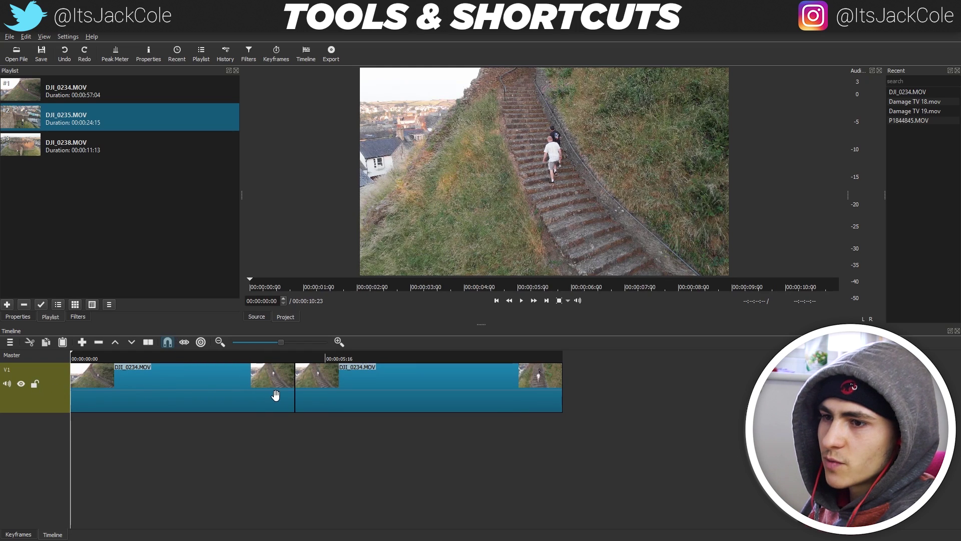
# Delete the second part of the split clip and play the remaining part from the start to 00:00:04:14
pyautogui.click(333, 379)
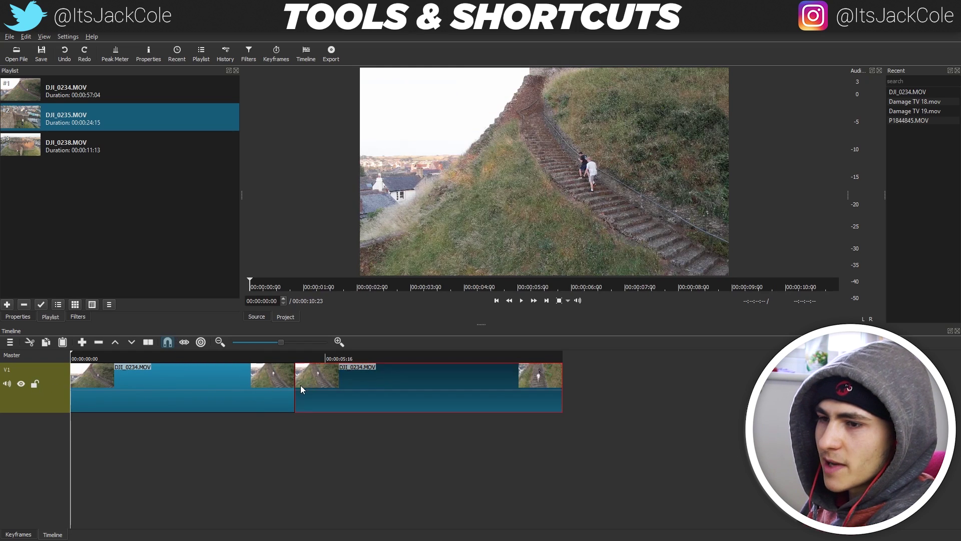
pyautogui.press('Delete')
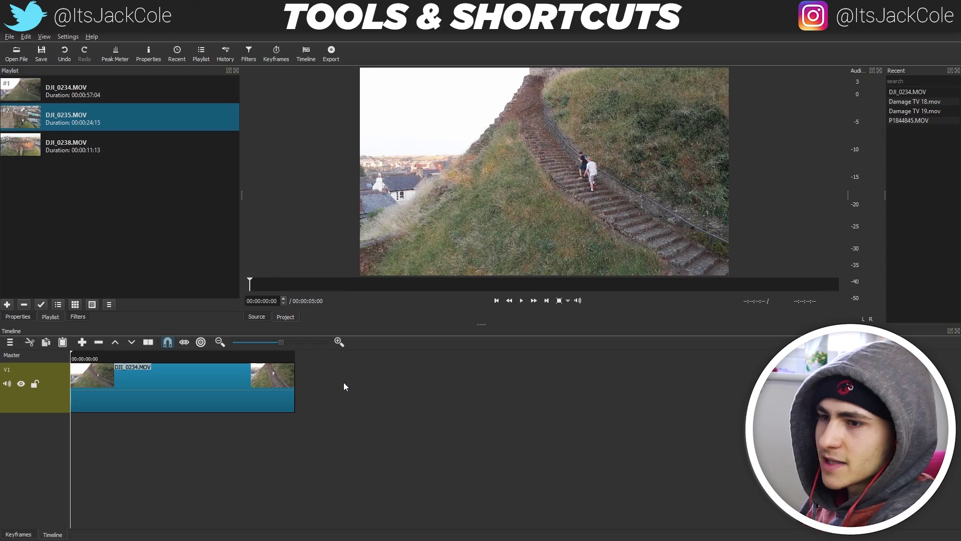
pyautogui.press('space')
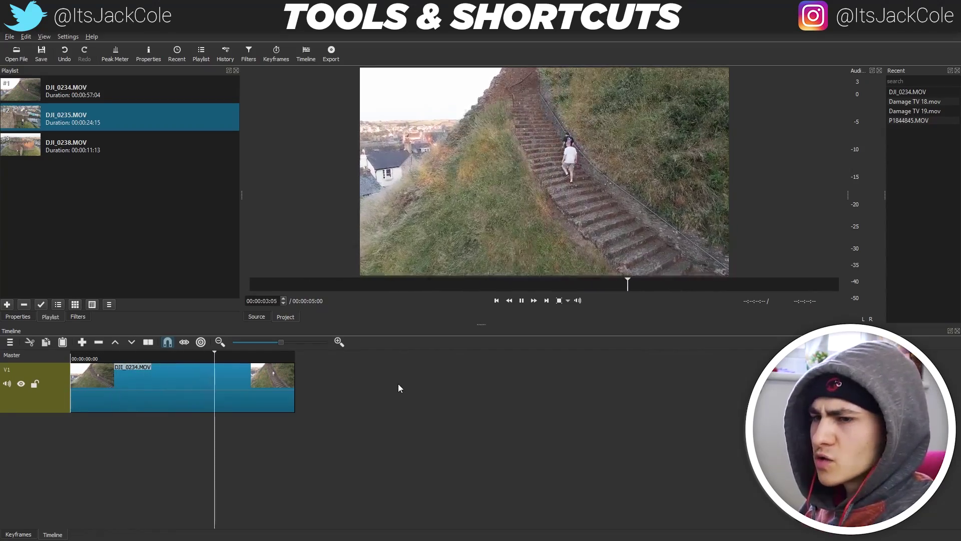
pyautogui.press('space')
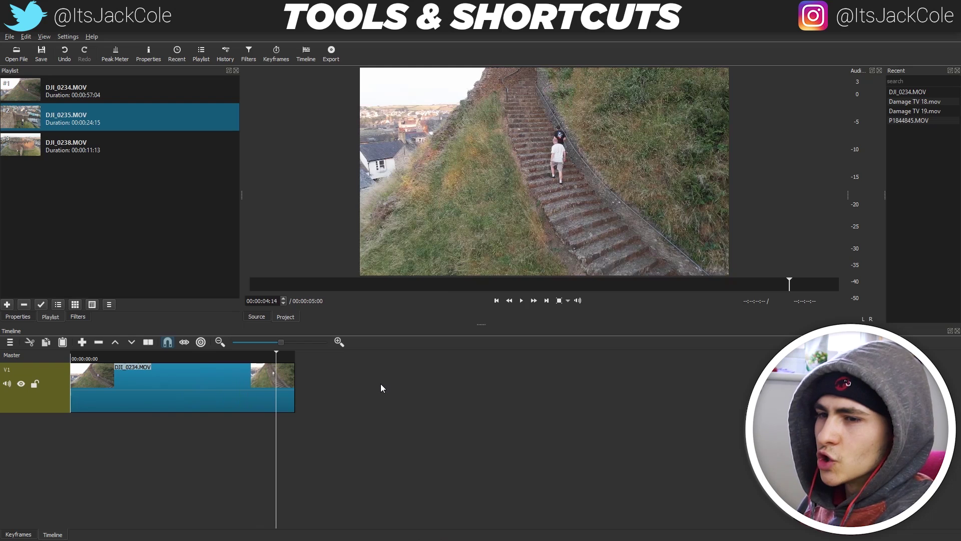
# Split the clip at 00:00:04:14, undo the split, and scrub the playhead back to 00:00:00:00
pyautogui.click(148, 344)
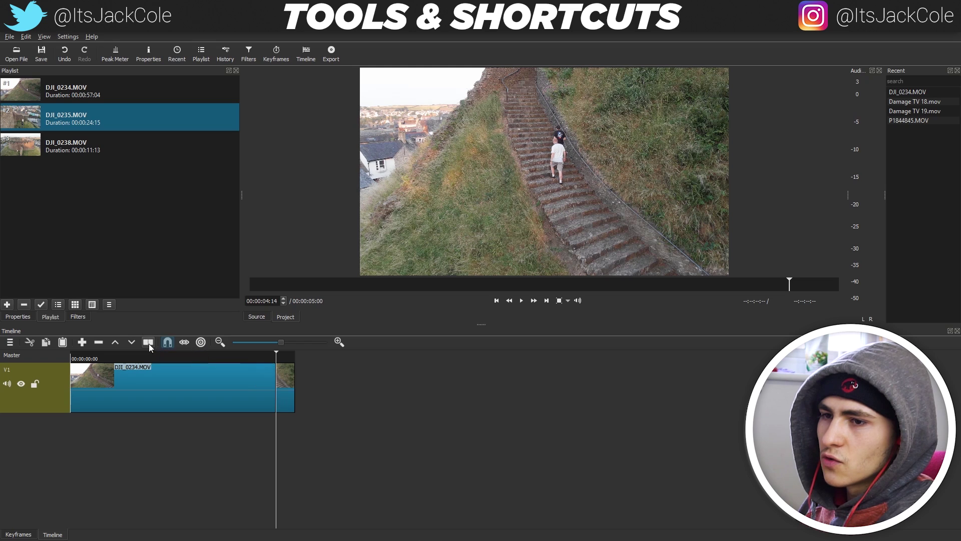
pyautogui.hotkey('ctrl', 'z')
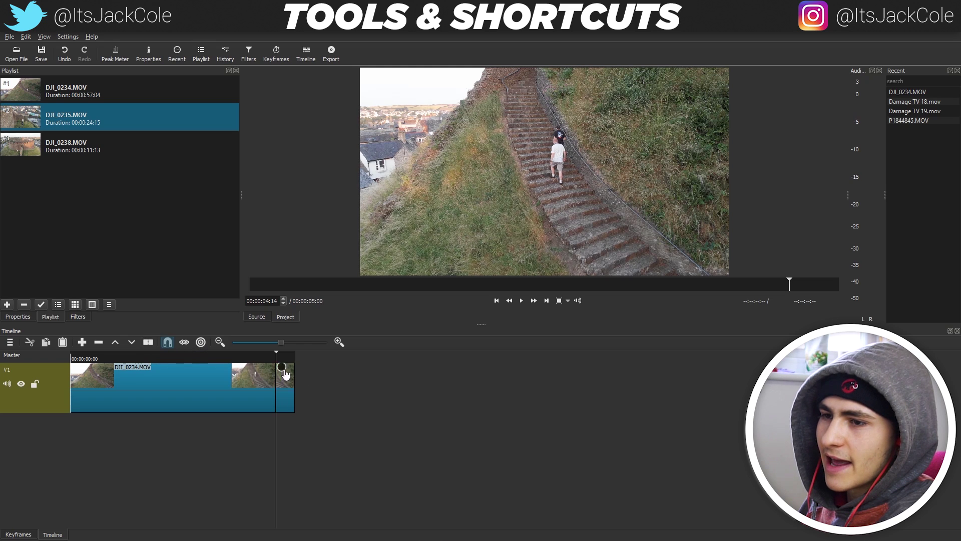
pyautogui.moveTo(275, 353); pyautogui.dragTo(176, 359)
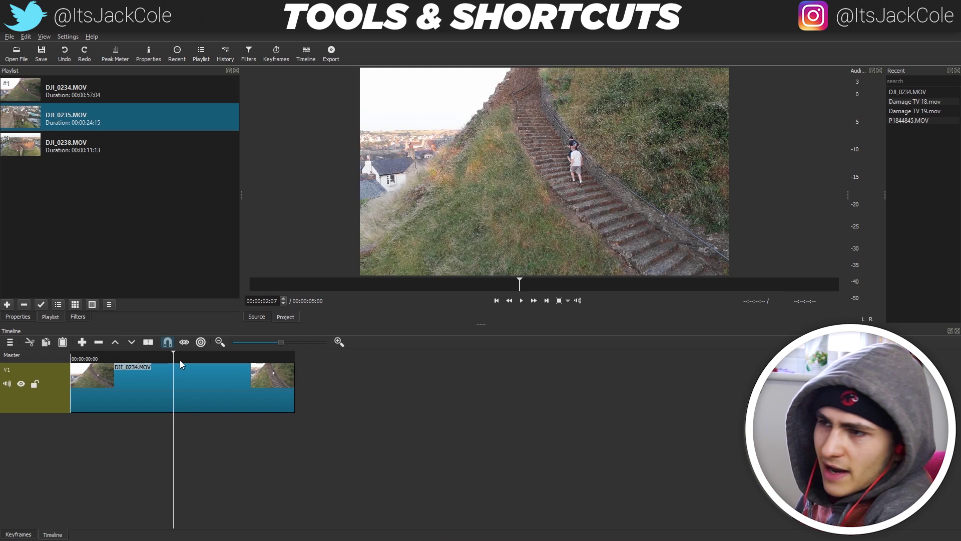
pyautogui.moveTo(173, 351); pyautogui.dragTo(70, 359)
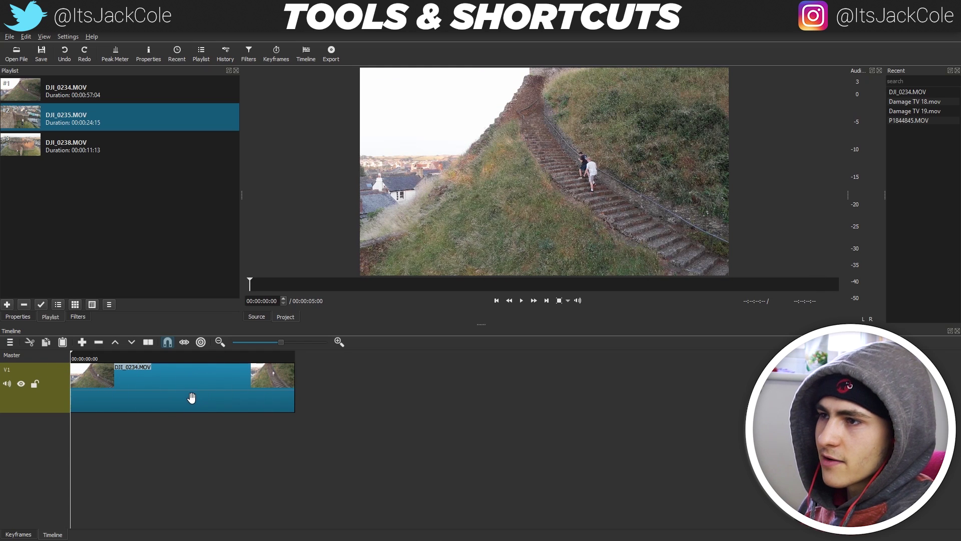
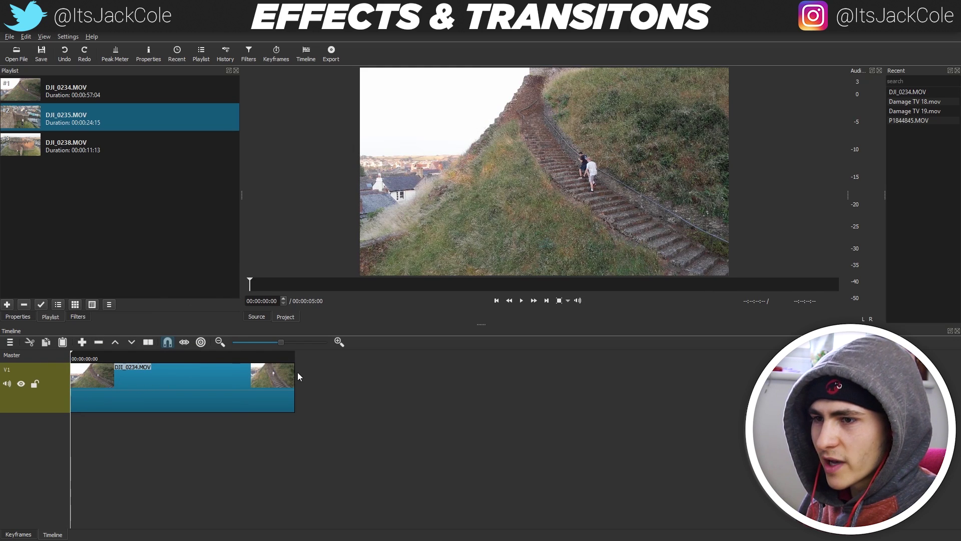
# Trim the end of DJI_0234.MOV to about 00:00:01:22 and place DJI_0235.MOV from the playlist directly after it on V1
pyautogui.moveTo(296, 372); pyautogui.dragTo(152, 384)
pyautogui.moveTo(80, 128); pyautogui.dragTo(206, 388)
pyautogui.moveTo(330, 525); pyautogui.dragTo(89, 525)
pyautogui.moveTo(231, 407)
pyautogui.mouseDown()
pyautogui.moveTo(211, 405)
pyautogui.moveTo(225, 403)
pyautogui.mouseUp()
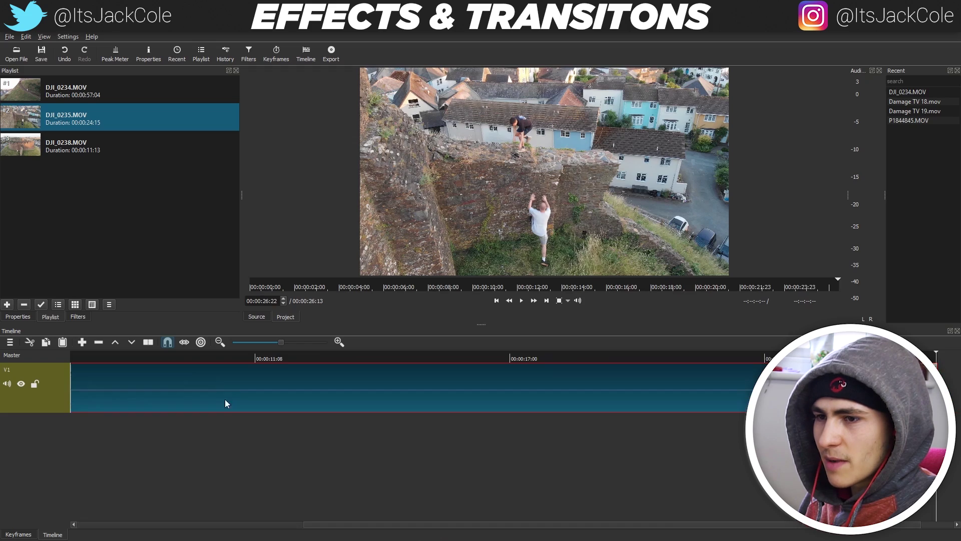
pyautogui.moveTo(357, 523); pyautogui.dragTo(122, 515)
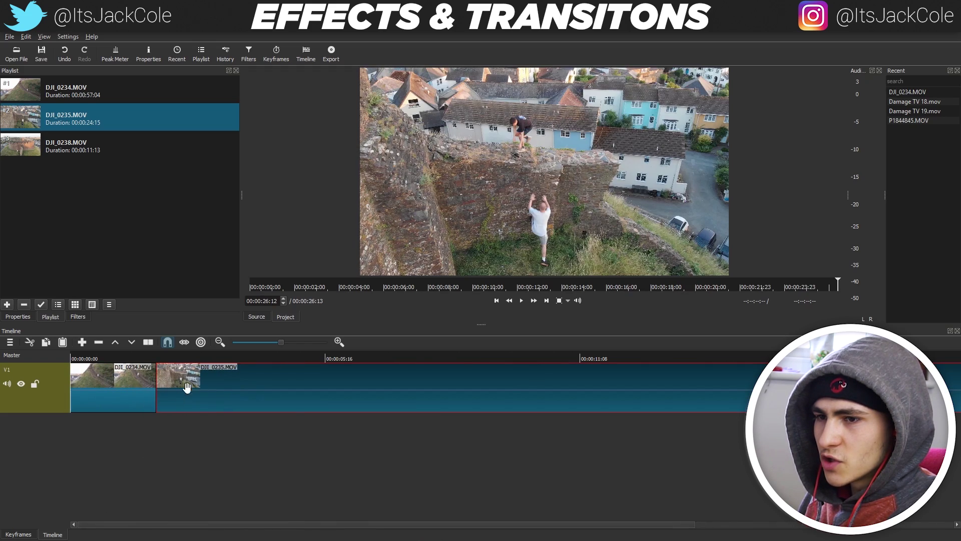
# Scrub through the DJI_0235.MOV clip and delete it from V1
pyautogui.click(169, 359)
pyautogui.moveTo(168, 354)
pyautogui.mouseDown()
pyautogui.moveTo(546, 381)
pyautogui.moveTo(849, 386)
pyautogui.moveTo(826, 387)
pyautogui.mouseUp()
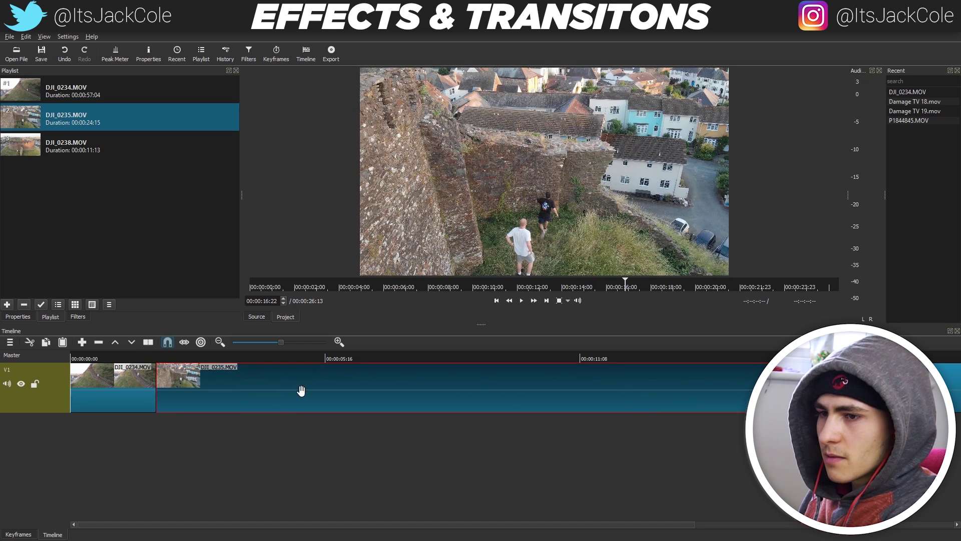
pyautogui.press('Delete')
# Return the playhead to 00:00:00:00 and show the filters of the DJI_0234.MOV clip
pyautogui.moveTo(153, 355); pyautogui.dragTo(73, 355)
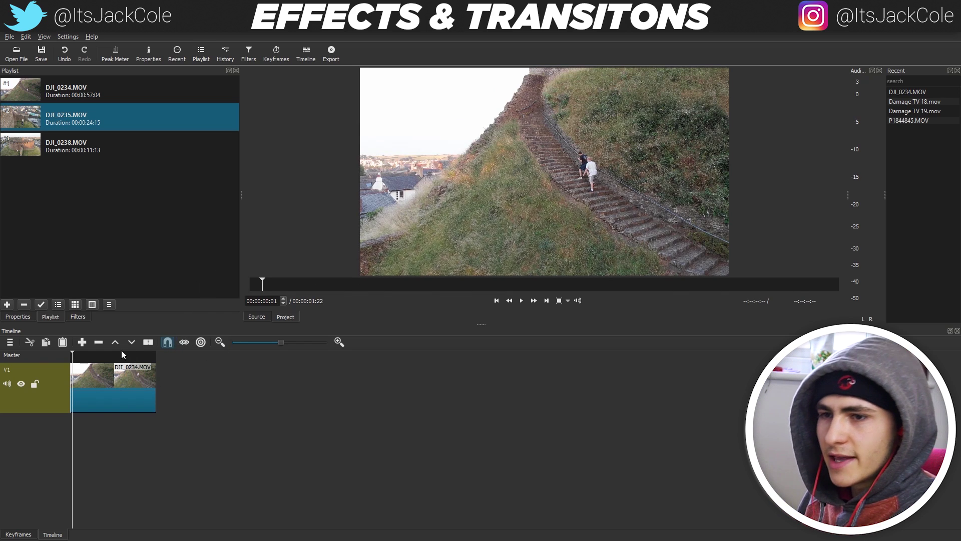
pyautogui.click(77, 318)
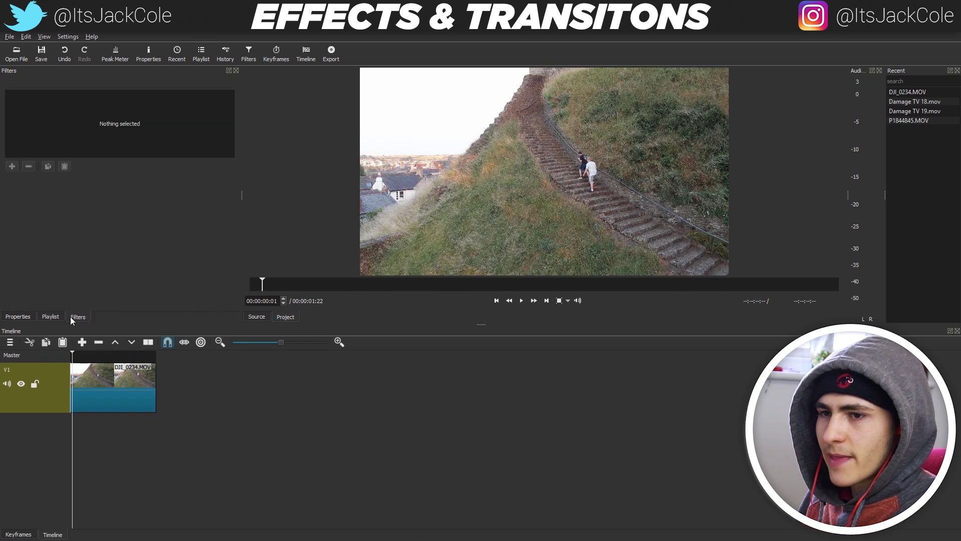
pyautogui.click(71, 355)
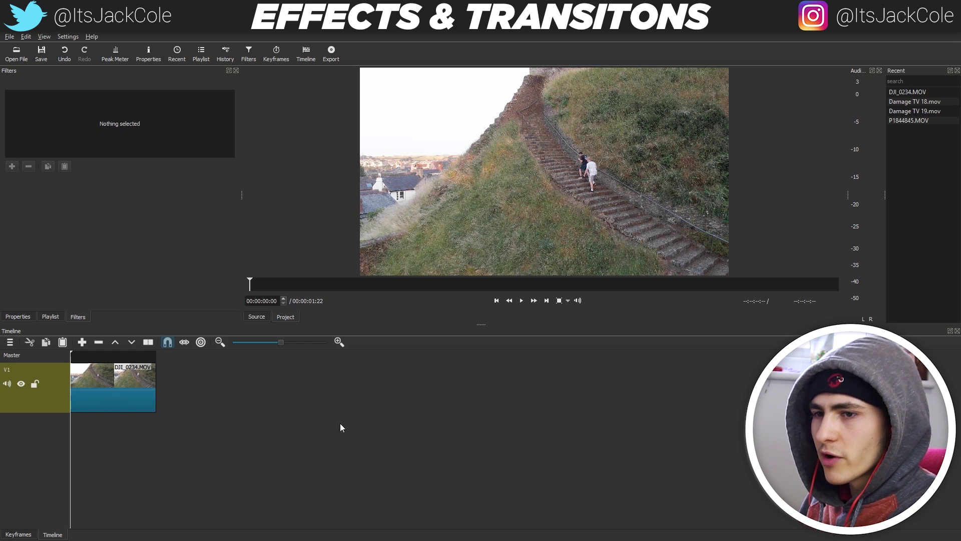
pyautogui.click(94, 390)
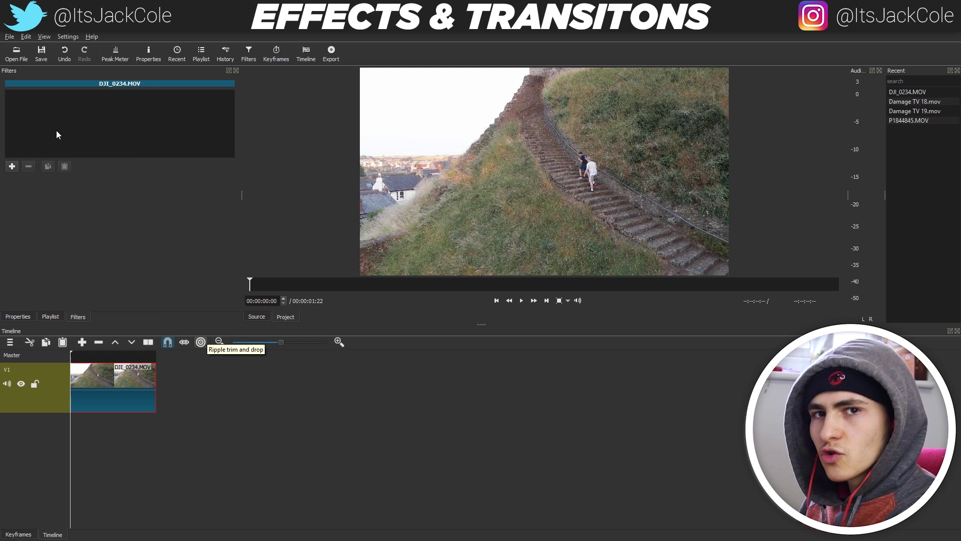
# Add the Vignette video filter to the DJI_0234.MOV clip and set its feathering to 500% and opacity to 77%
pyautogui.click(12, 167)
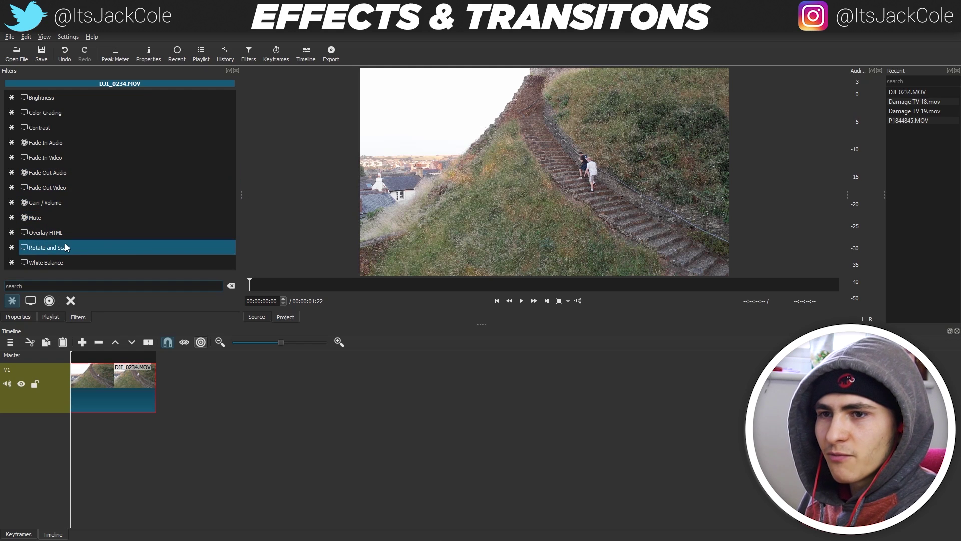
pyautogui.click(29, 302)
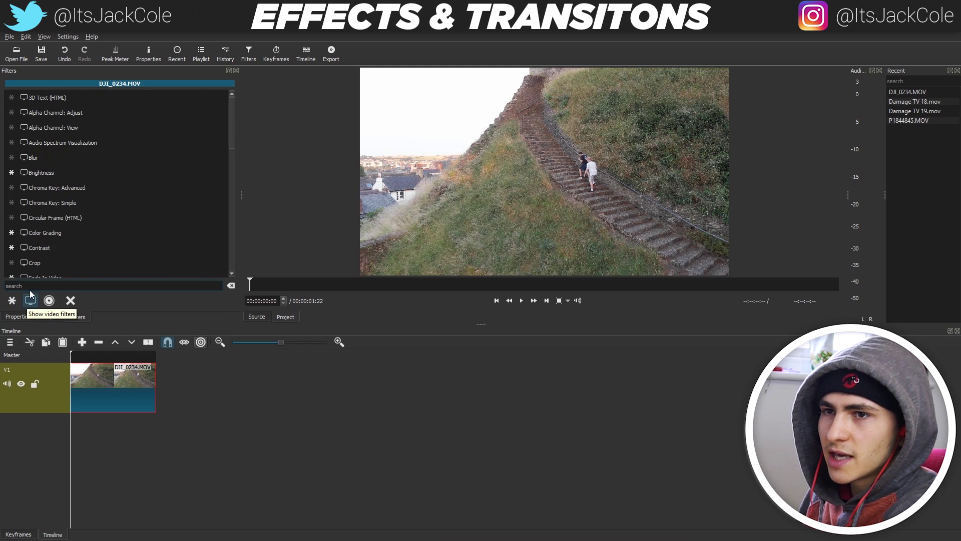
pyautogui.scroll(-8, 192, 185)
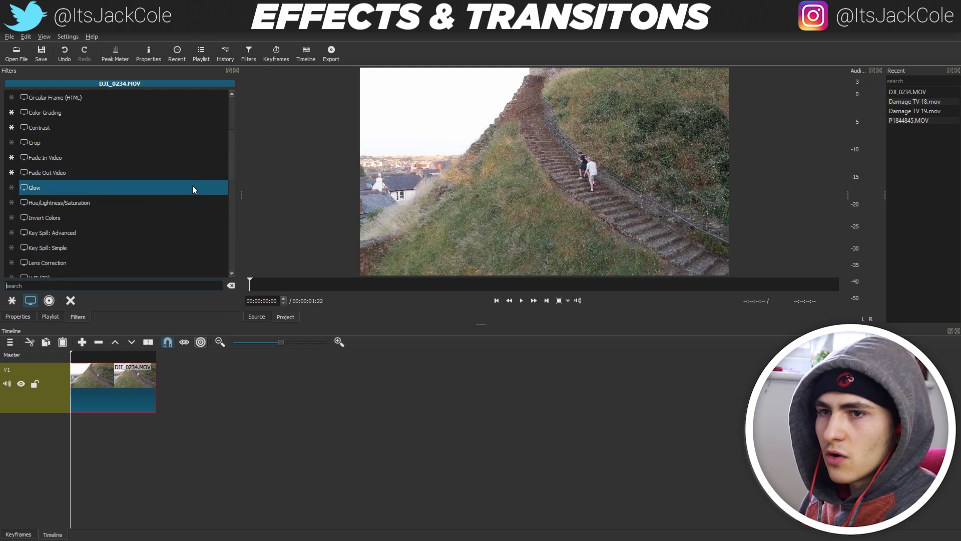
pyautogui.scroll(-3, 191, 188)
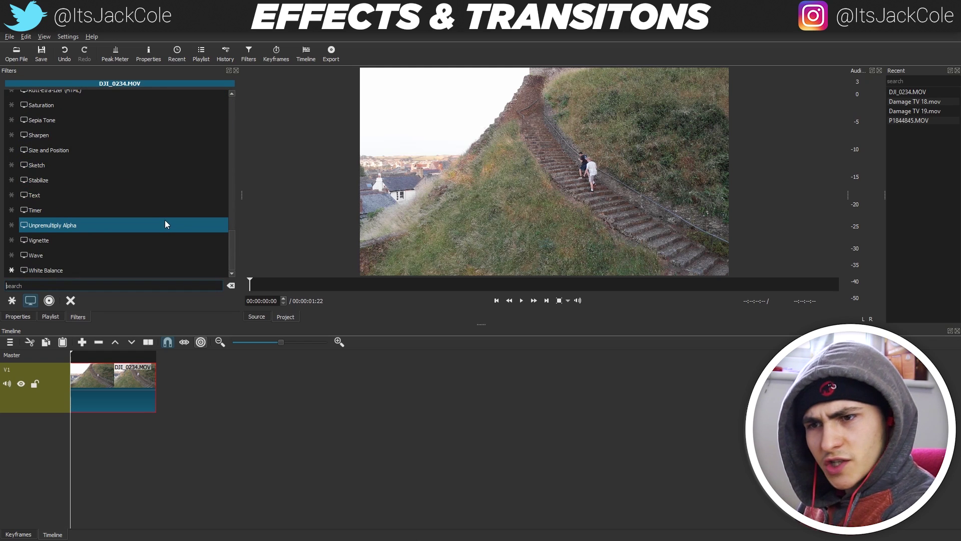
pyautogui.scroll(10, 164, 221)
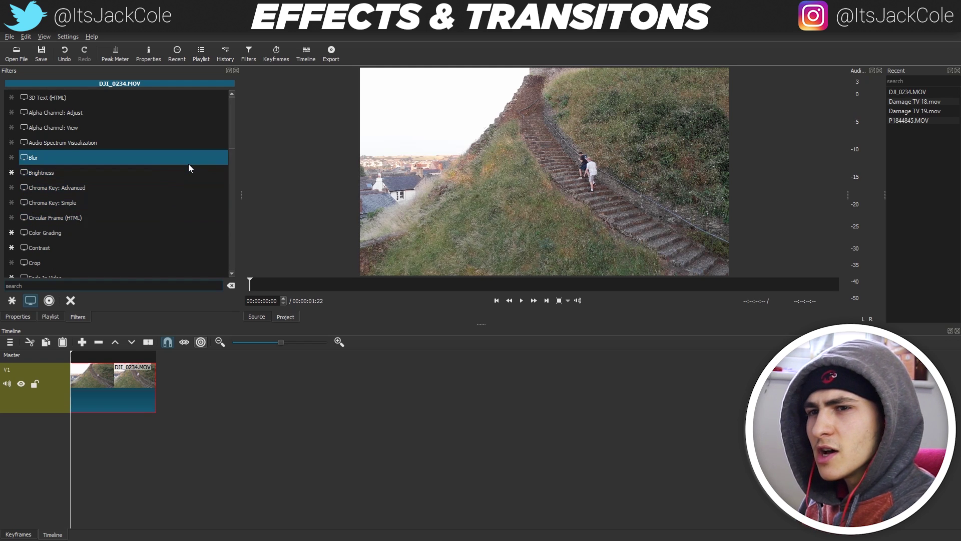
pyautogui.scroll(-4, 188, 167)
pyautogui.scroll(-7, 187, 164)
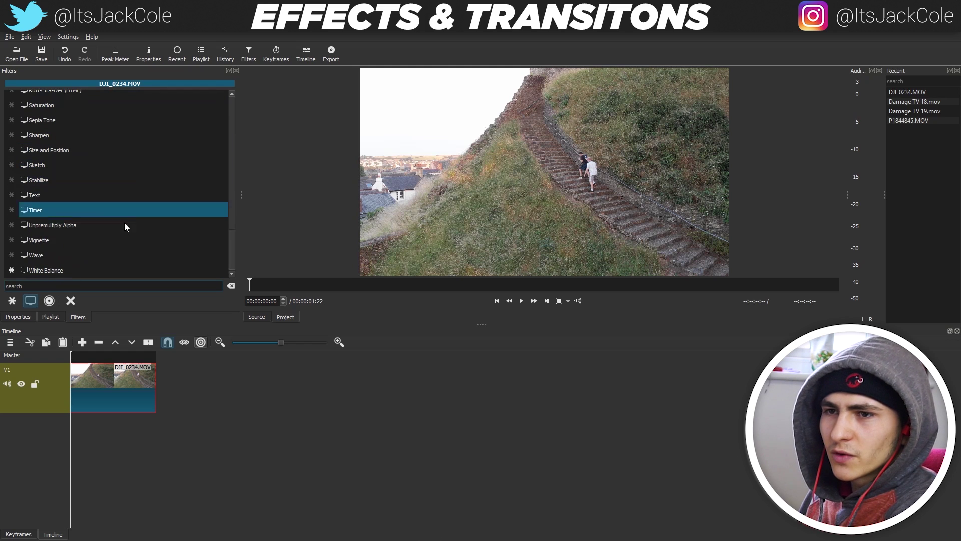
pyautogui.click(64, 242)
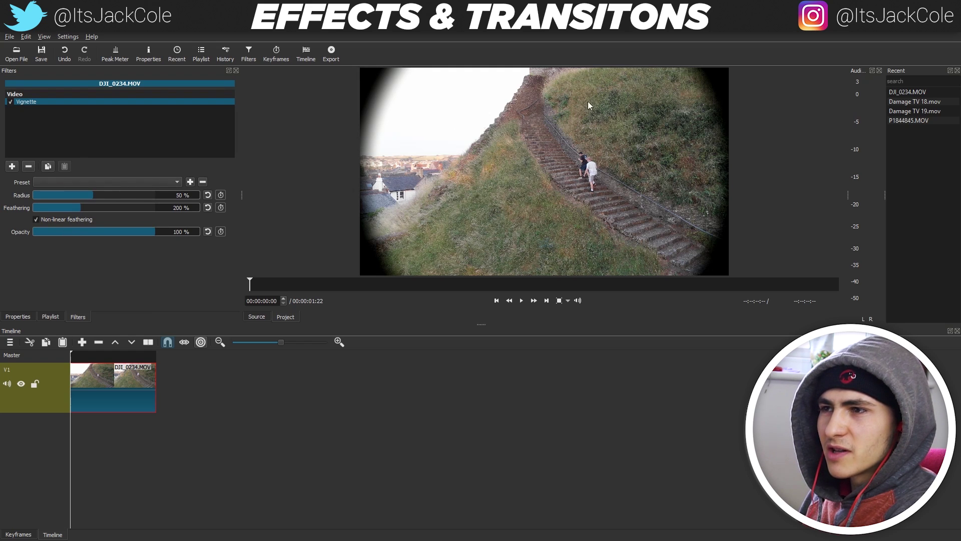
pyautogui.moveTo(93, 209); pyautogui.dragTo(219, 211)
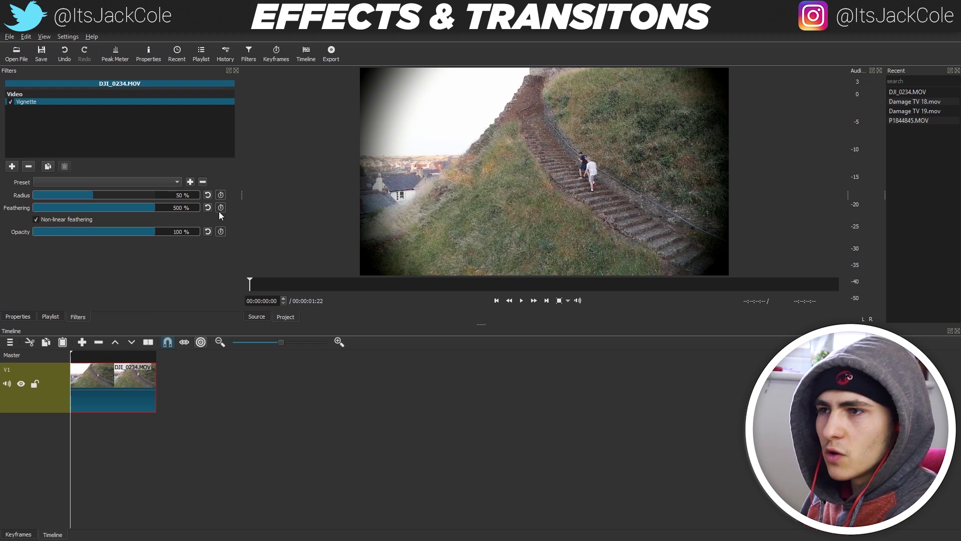
pyautogui.moveTo(104, 196); pyautogui.dragTo(123, 239)
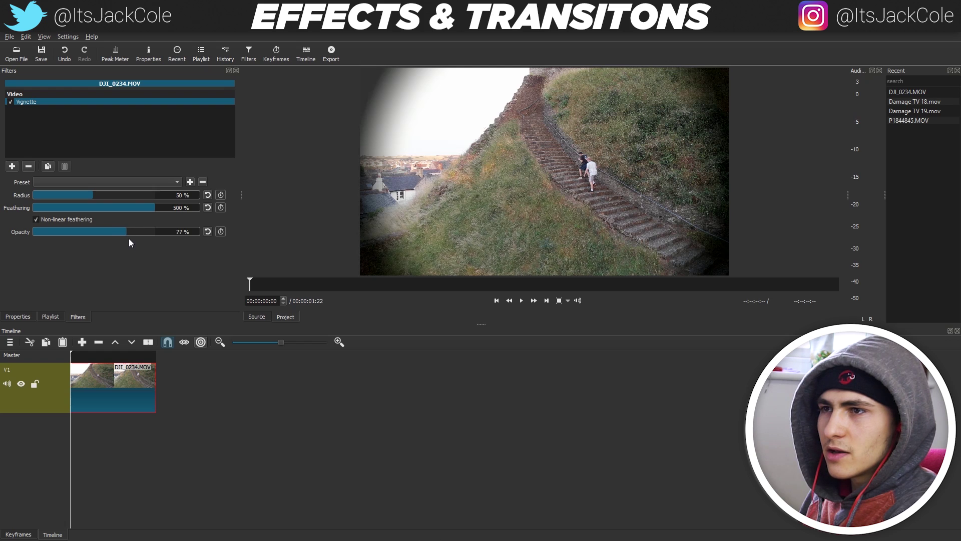
# Play the clip with the vignette several times from its beginning and return the playhead to 00:00:00:00
pyautogui.press('space')
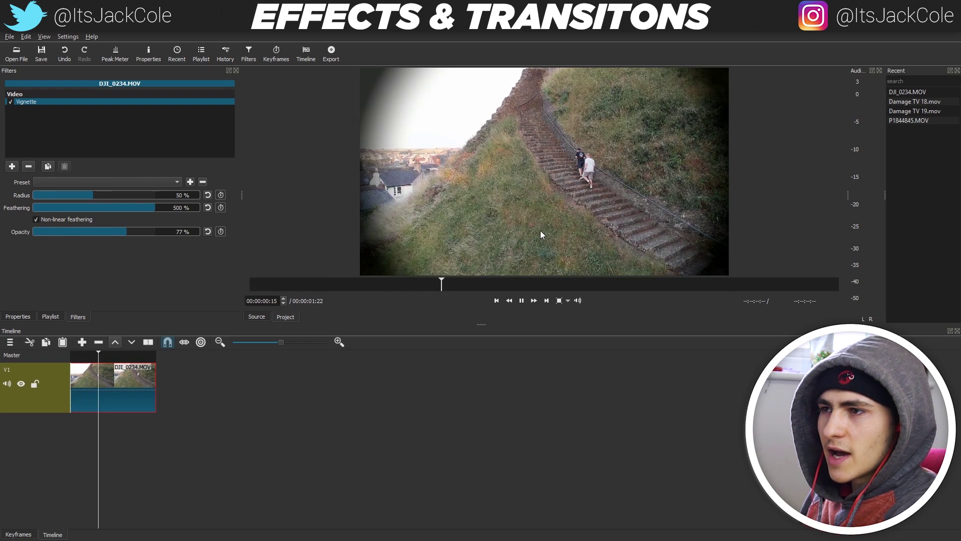
pyautogui.press('space')
pyautogui.moveTo(138, 355); pyautogui.dragTo(70, 356)
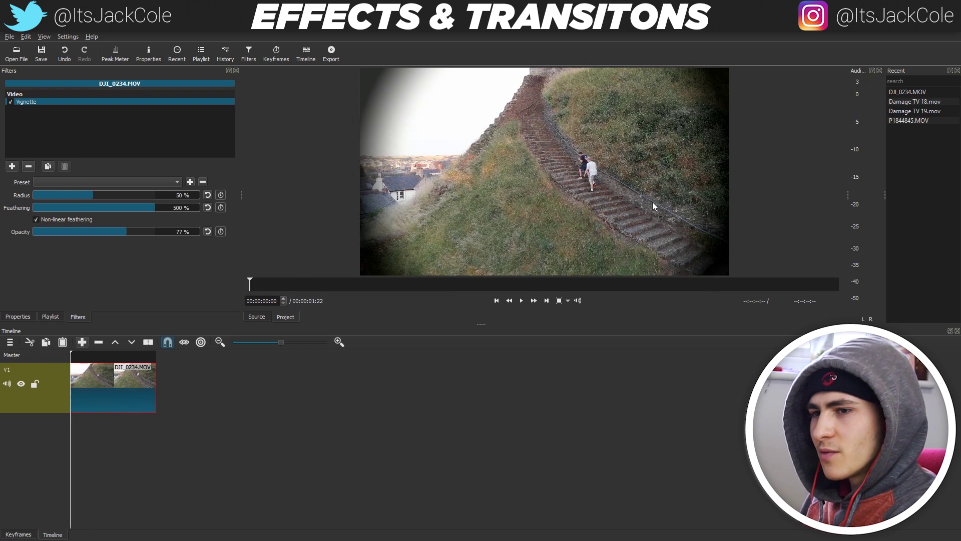
pyautogui.press('space')
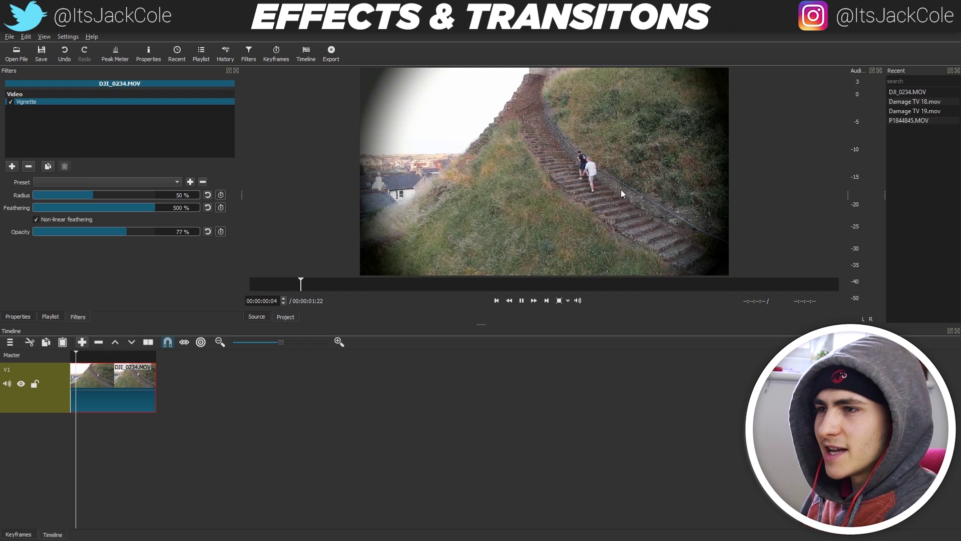
pyautogui.press('space')
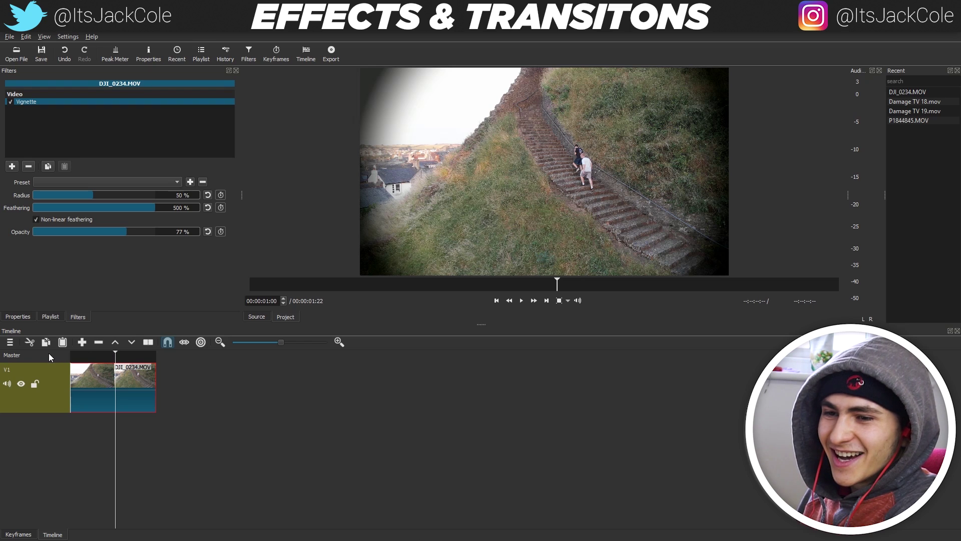
pyautogui.moveTo(115, 354); pyautogui.dragTo(72, 354)
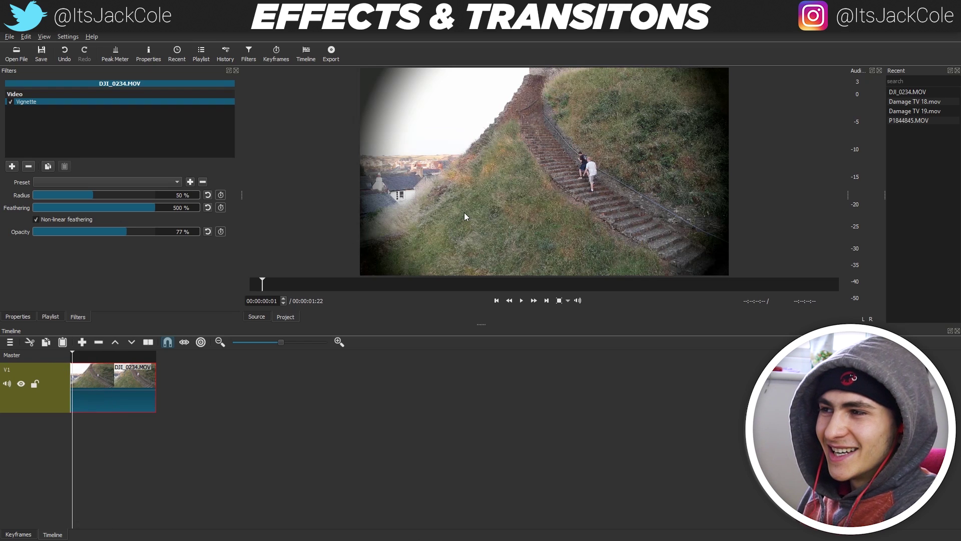
pyautogui.press('space')
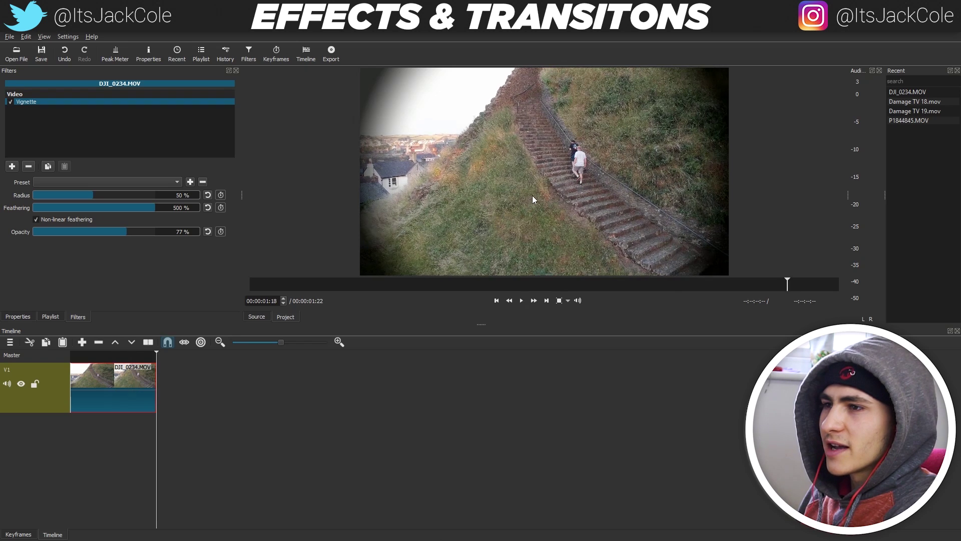
pyautogui.moveTo(160, 350); pyautogui.dragTo(38, 363)
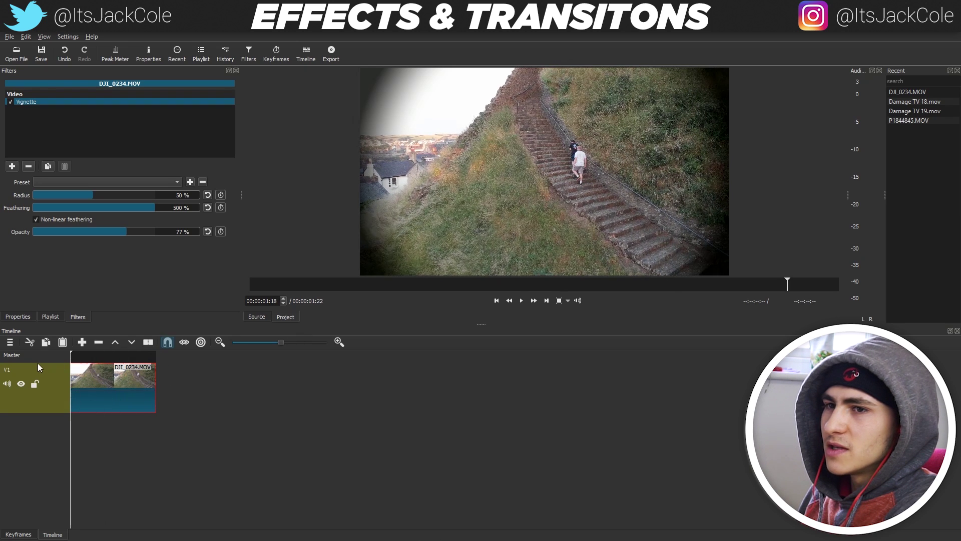
pyautogui.press('Home')
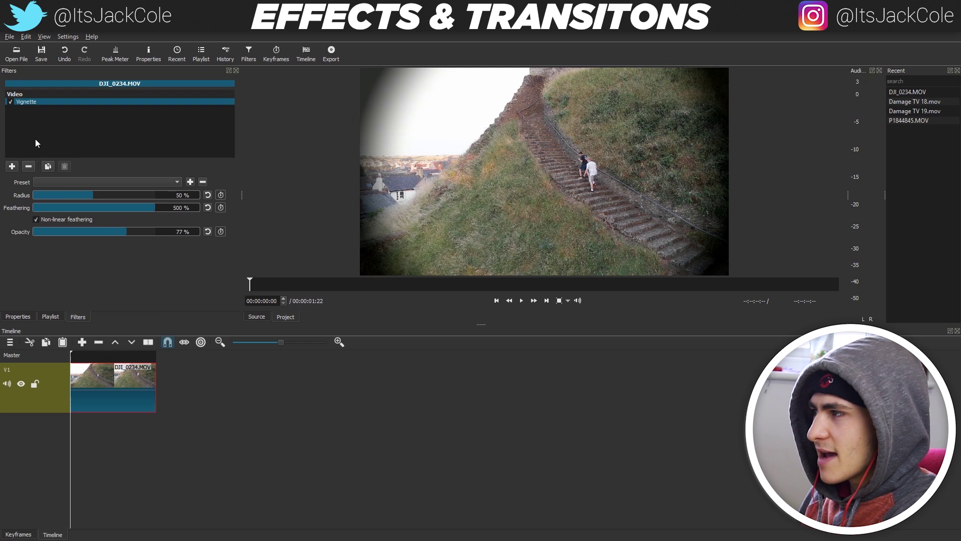
# Add the Sketch video filter with a line width of 6 px and remove the Vignette filter
pyautogui.click(12, 166)
pyautogui.scroll(-8, 95, 241)
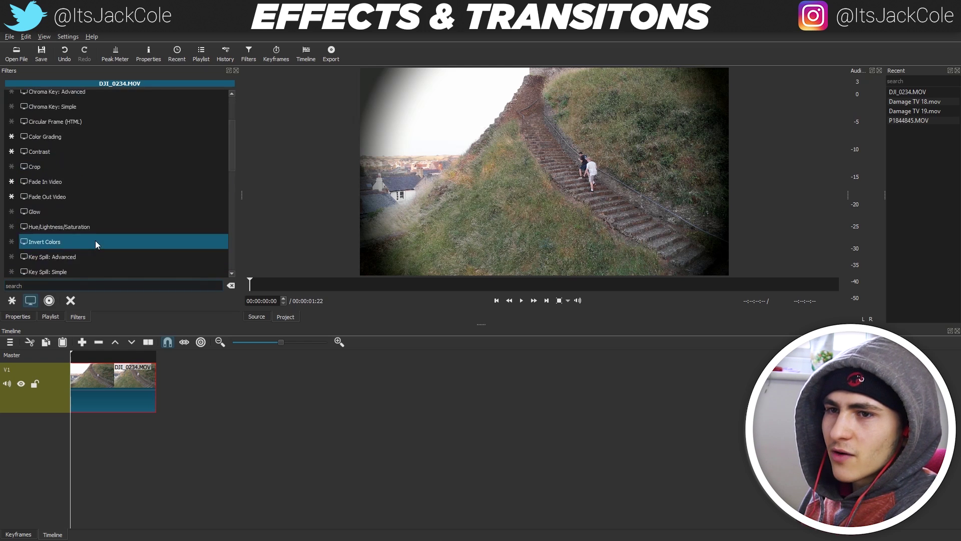
pyautogui.scroll(-3, 107, 235)
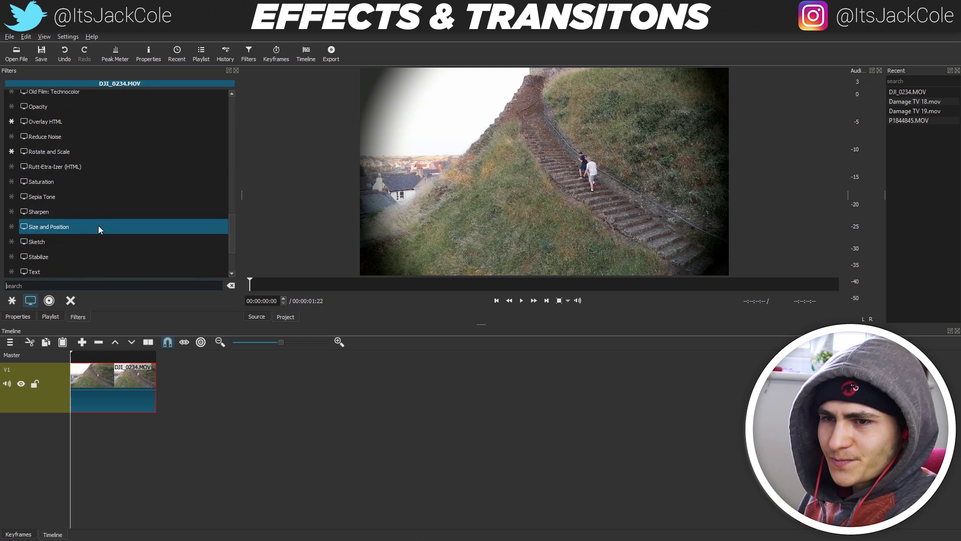
pyautogui.click(65, 243)
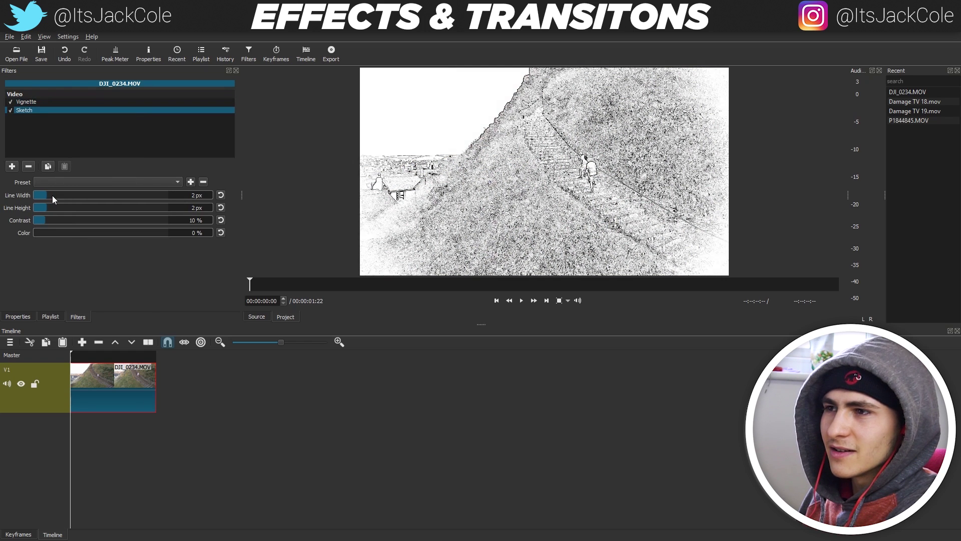
pyautogui.moveTo(67, 197); pyautogui.dragTo(103, 203)
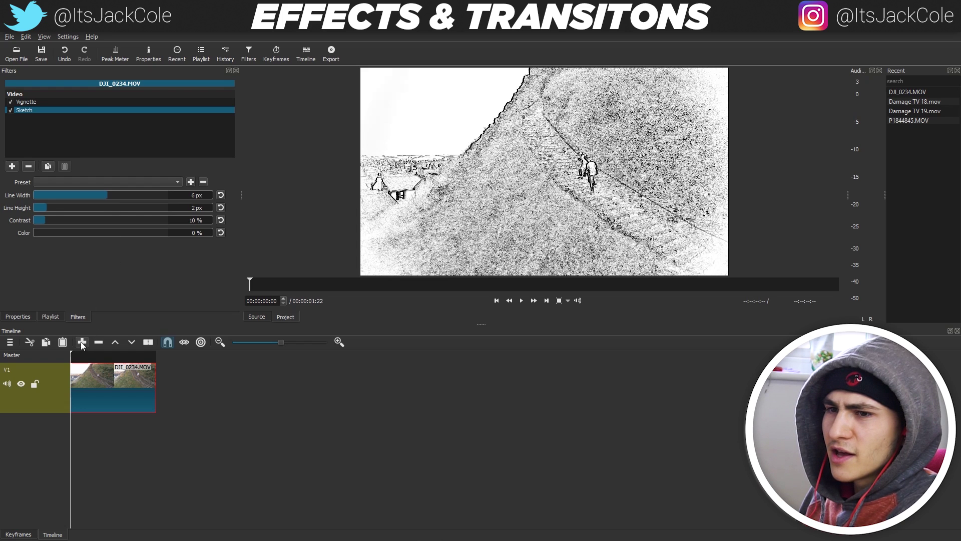
pyautogui.click(29, 102)
pyautogui.click(29, 165)
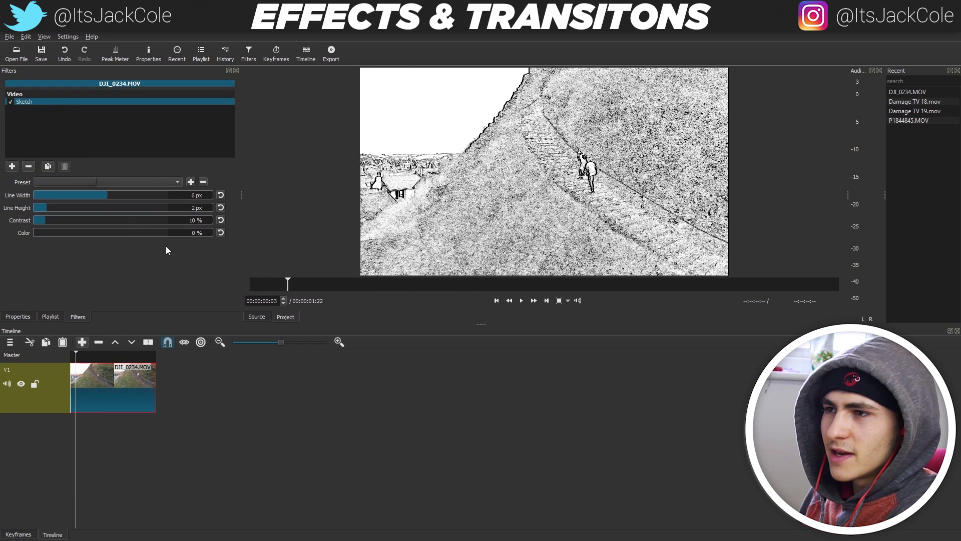
# Scrub through the sketched clip to 00:00:01:04, remove the Sketch filter and return the playhead to the start
pyautogui.moveTo(78, 355); pyautogui.dragTo(116, 360)
pyautogui.click(593, 187)
pyautogui.click(592, 187)
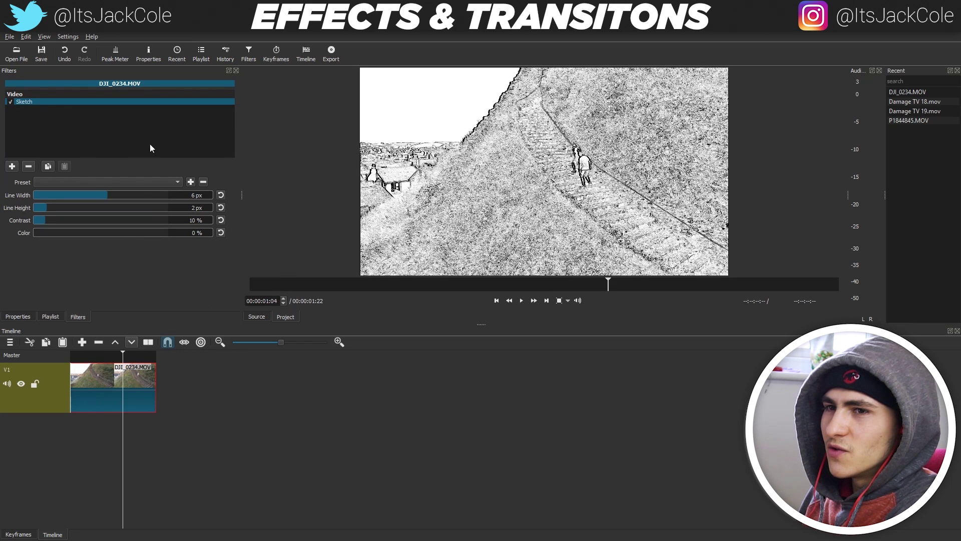
pyautogui.click(29, 166)
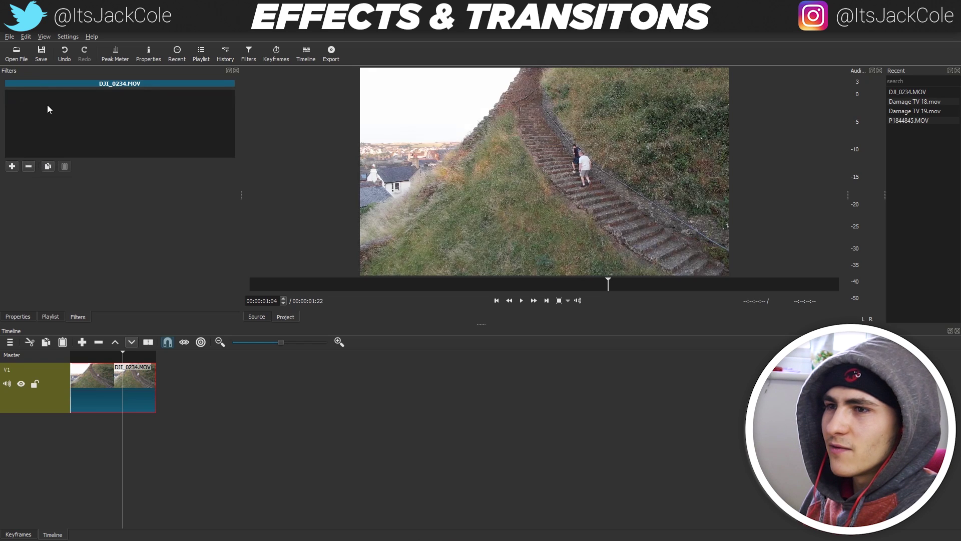
pyautogui.moveTo(123, 353); pyautogui.dragTo(56, 353)
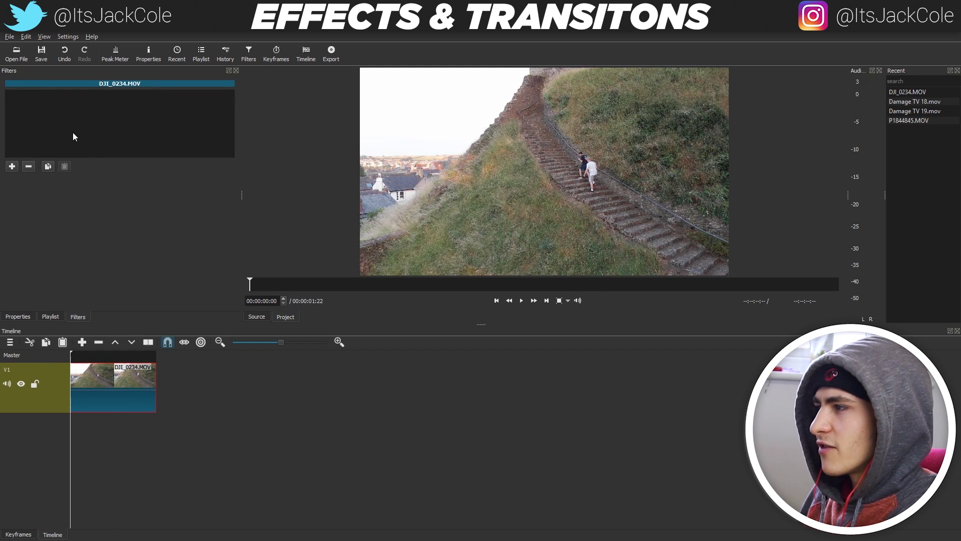
# Try the Mirror video filter on the clip, comparing it disabled and enabled, and remove it
pyautogui.click(13, 166)
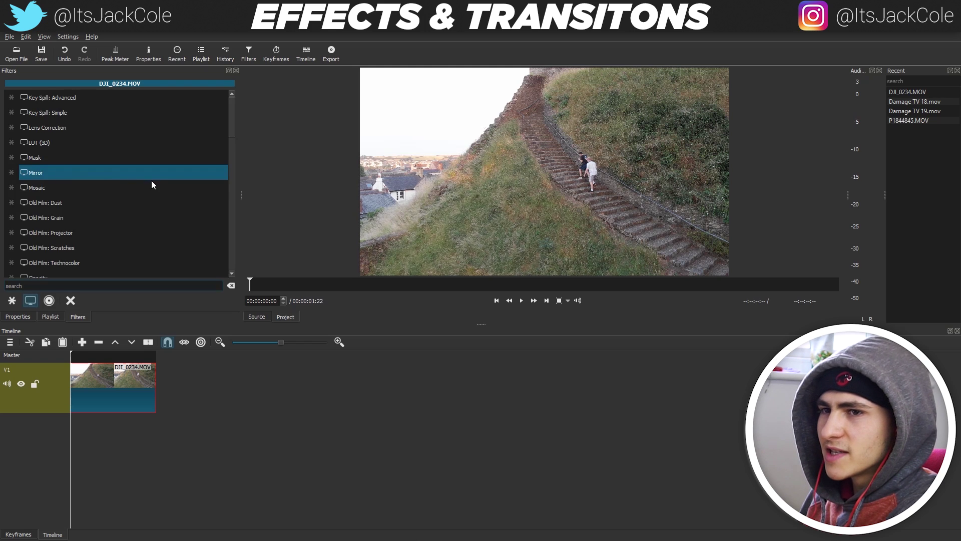
pyautogui.click(89, 175)
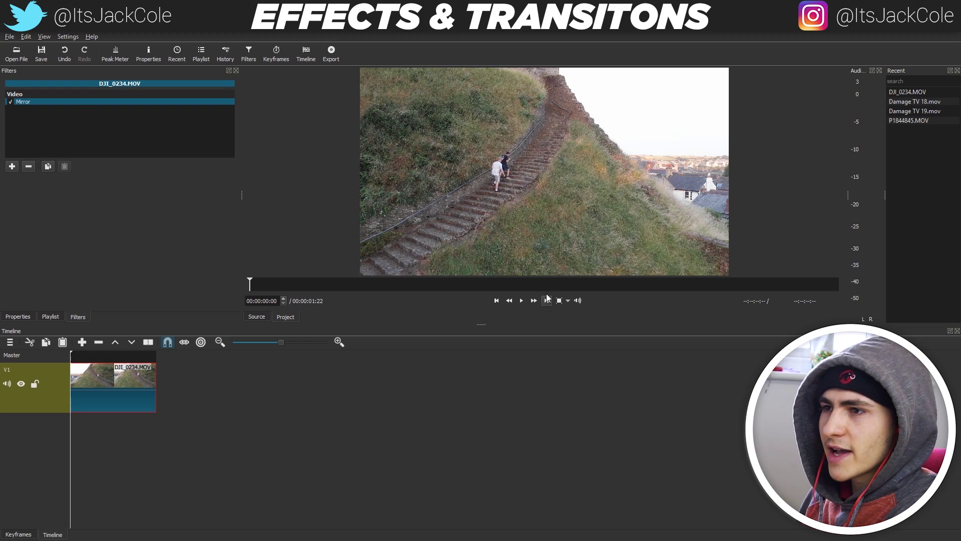
pyautogui.click(11, 101)
pyautogui.click(10, 102)
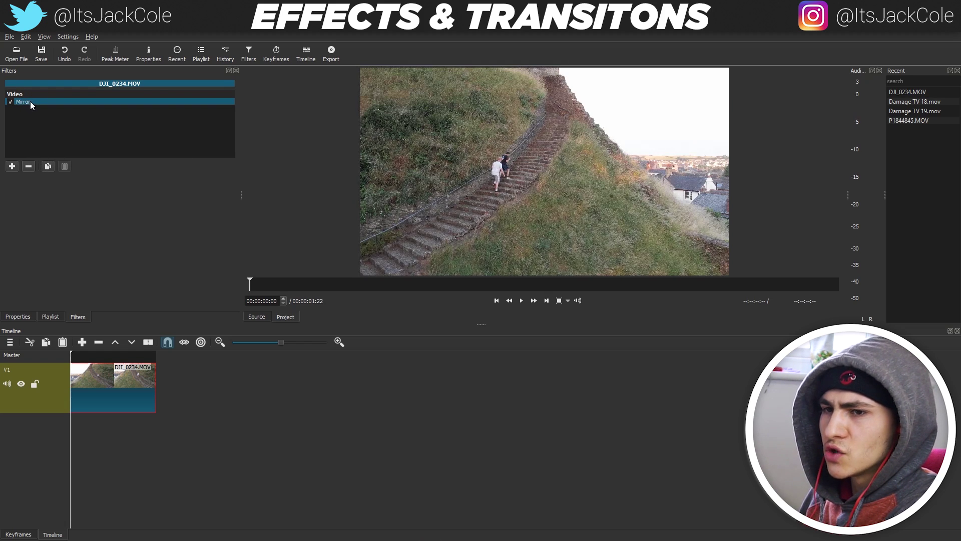
pyautogui.click(29, 166)
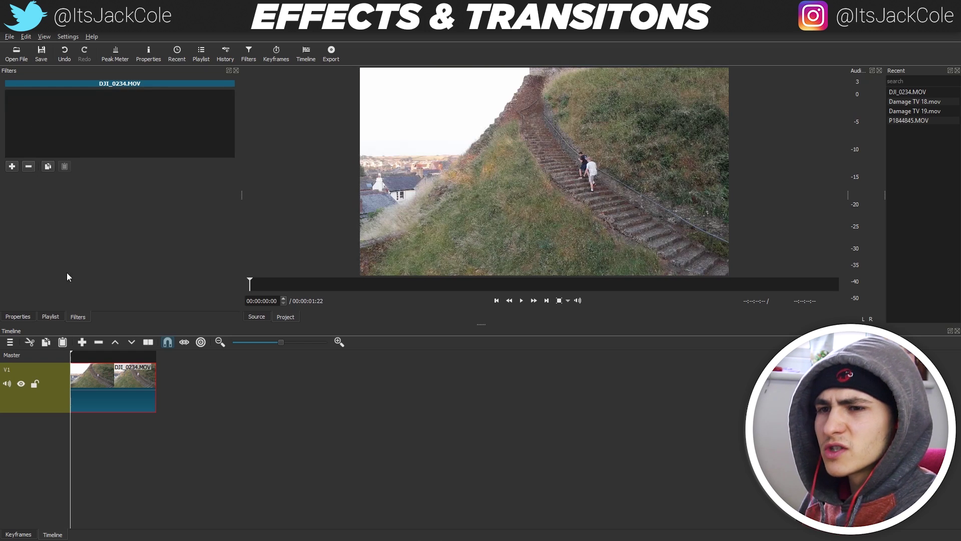
# Add the Wave video filter to the DJI_0234.MOV clip and set its amplitude to 500
pyautogui.click(12, 165)
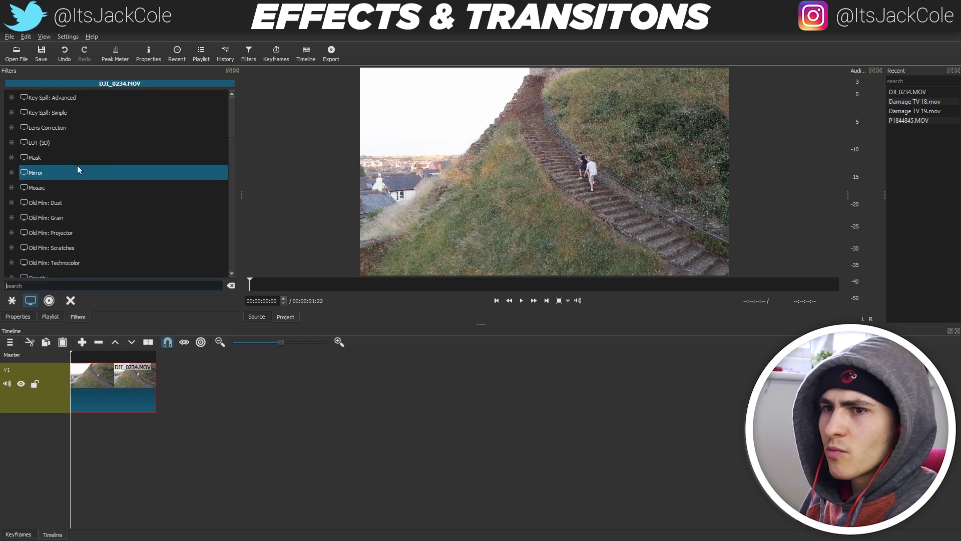
pyautogui.moveTo(233, 119); pyautogui.dragTo(233, 256)
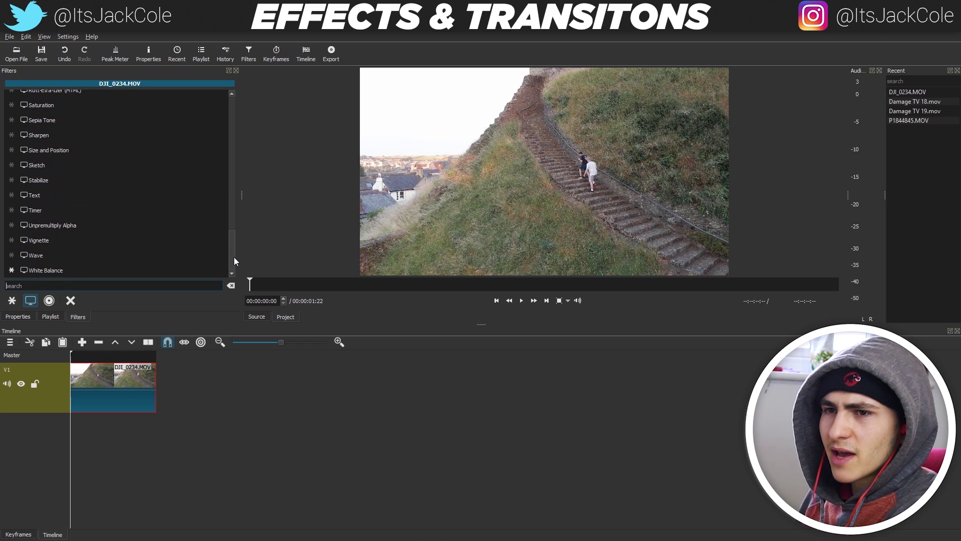
pyautogui.click(71, 253)
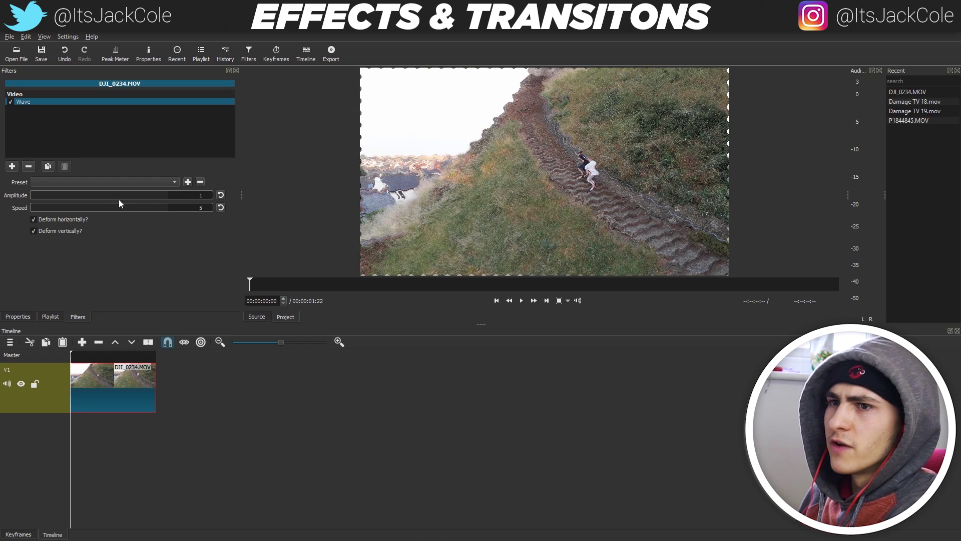
pyautogui.click(152, 195)
pyautogui.write('500')
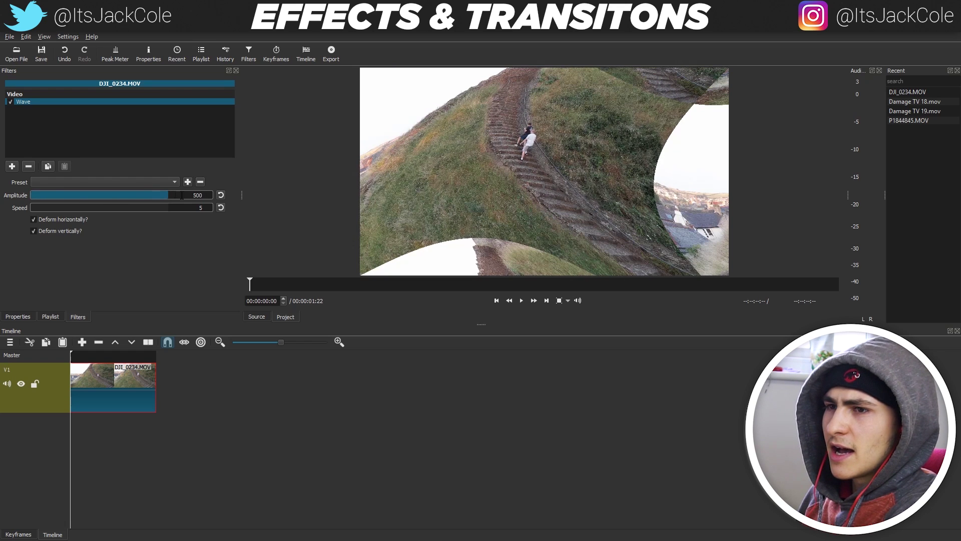
# Undo and redo the deletion of the DJI_0235.MOV clip, and place the playhead at 00:00:00:01
pyautogui.hotkey('ctrl', 'z')
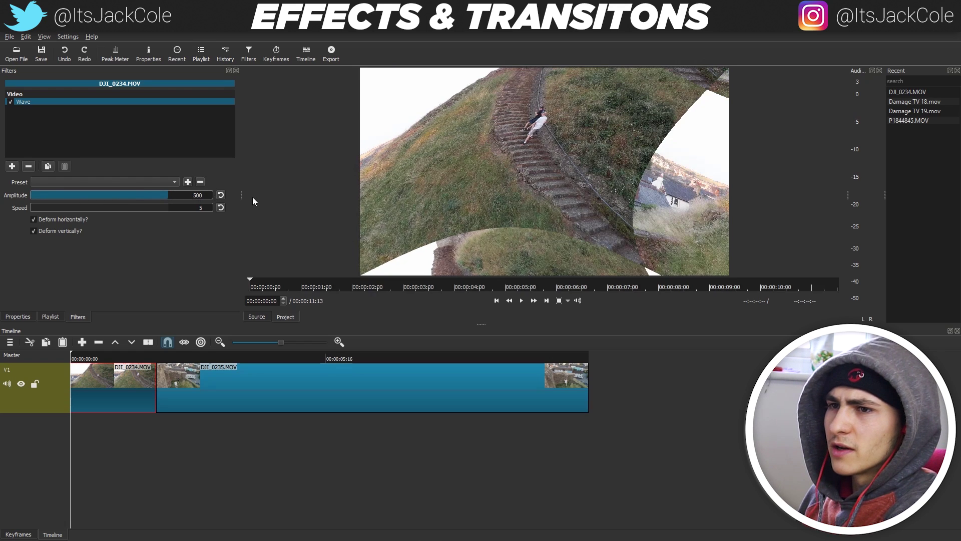
pyautogui.hotkey('ctrl', 'y')
pyautogui.click(73, 359)
pyautogui.click(79, 382)
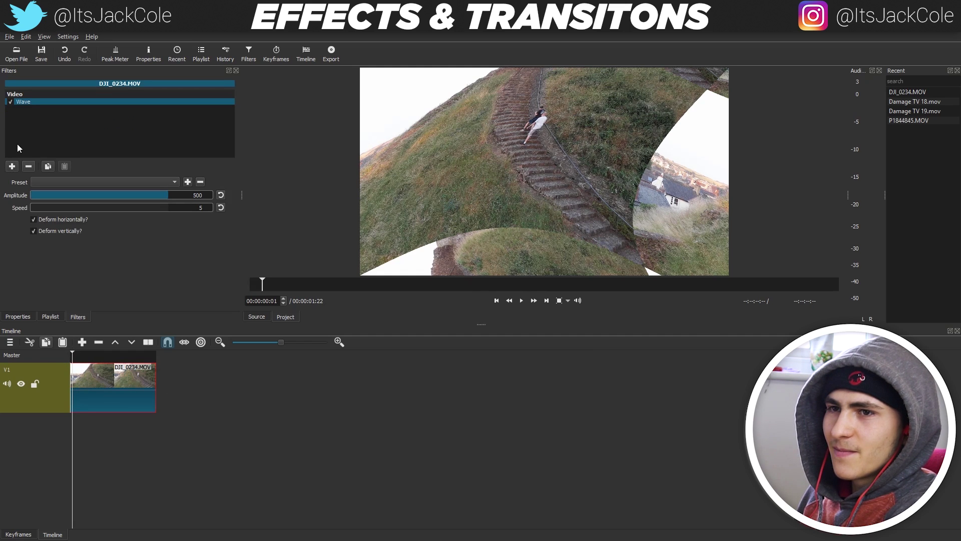
# Replace the clip's Wave filter with a new Wave filter at amplitude 1, and return the playhead to the start
pyautogui.click(29, 165)
pyautogui.click(12, 165)
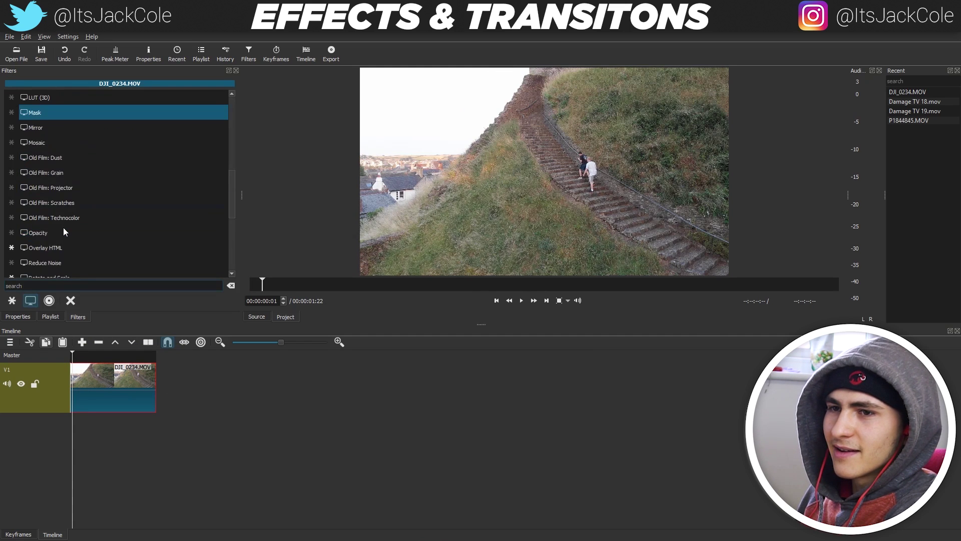
pyautogui.scroll(-6, 63, 227)
pyautogui.click(42, 248)
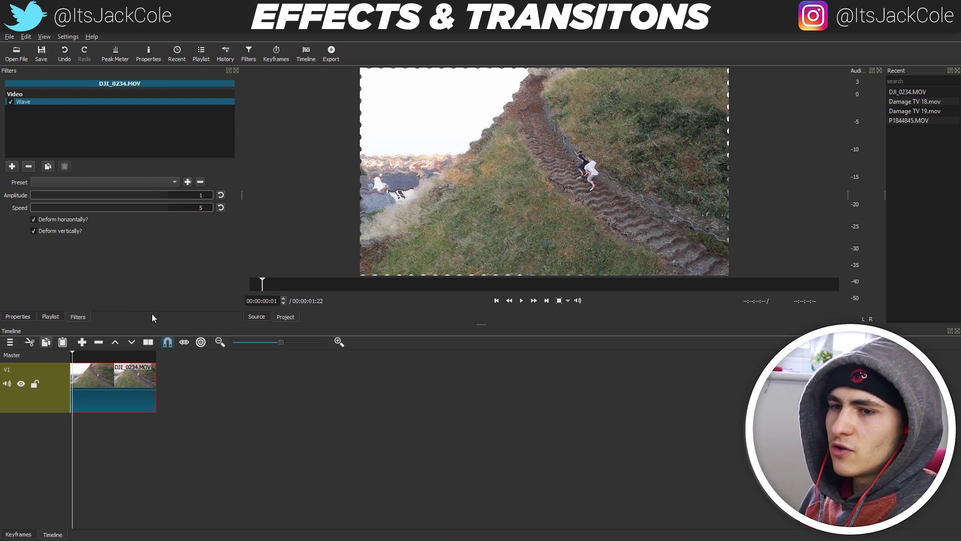
pyautogui.moveTo(75, 356); pyautogui.dragTo(52, 360)
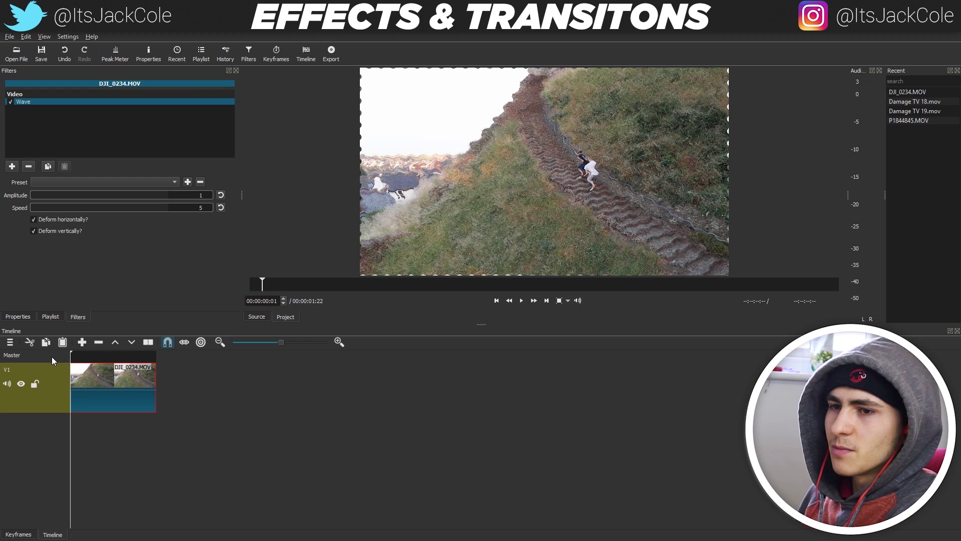
# Add the Size and Position filter and enlarge the frame to about 4159 x 2337 at position -157, -88 to crop out the wavy edges
pyautogui.click(12, 167)
pyautogui.scroll(-6, 88, 182)
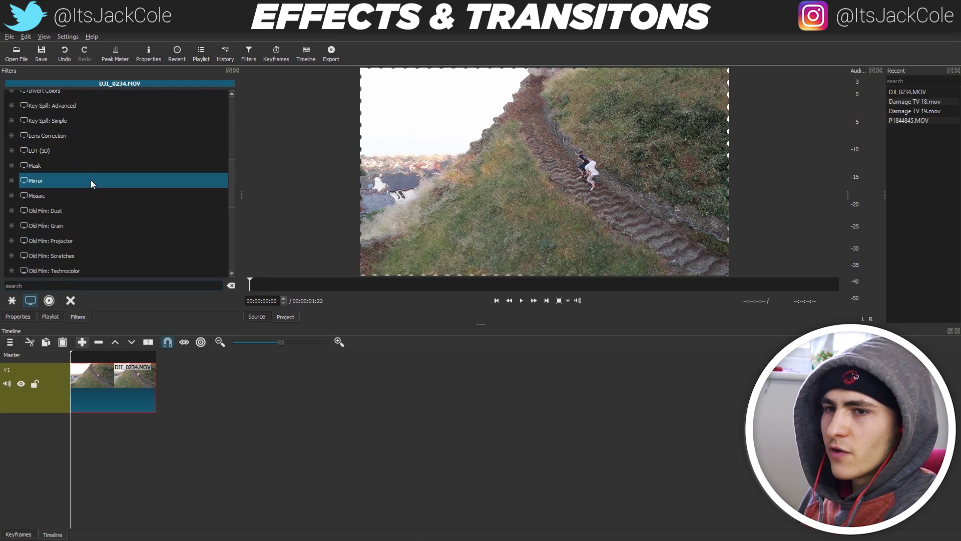
pyautogui.scroll(-6, 91, 180)
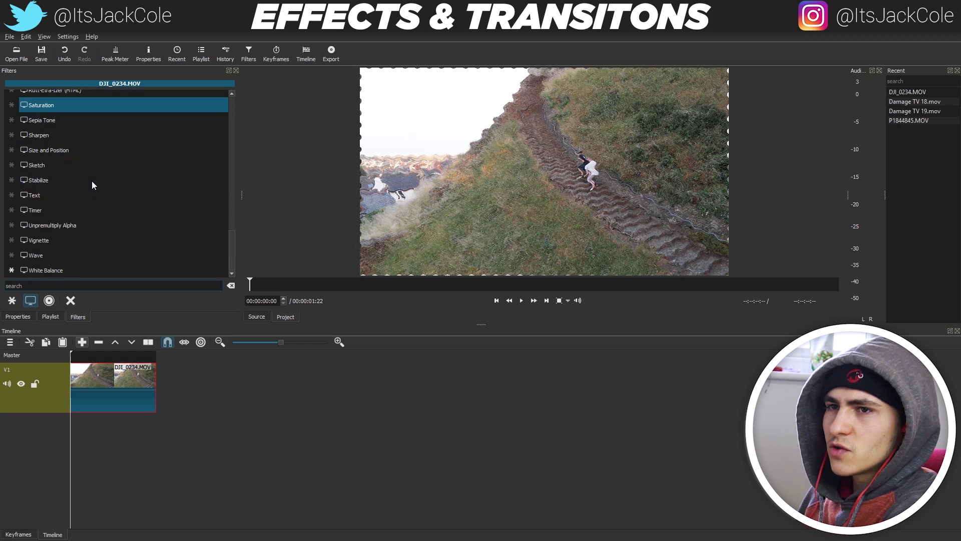
pyautogui.click(70, 149)
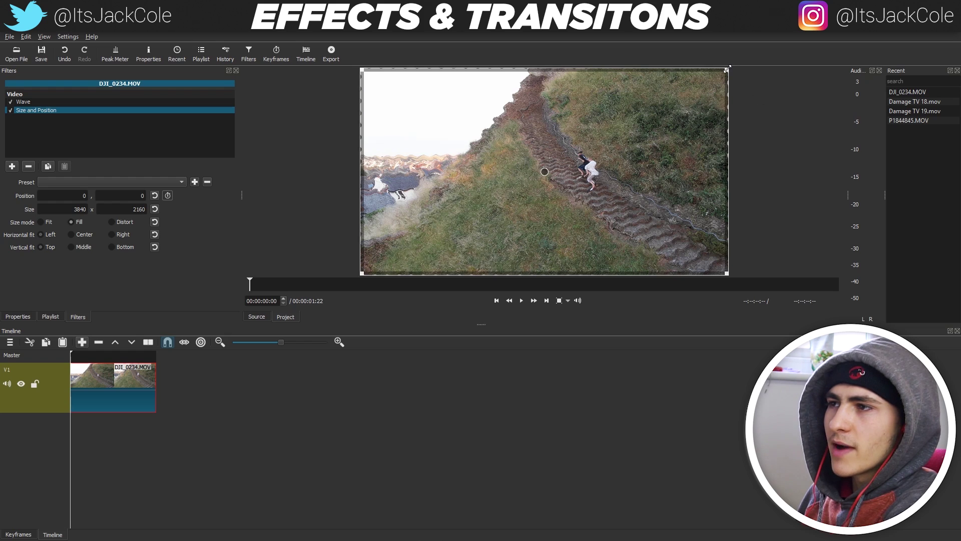
pyautogui.moveTo(732, 68); pyautogui.dragTo(755, 58)
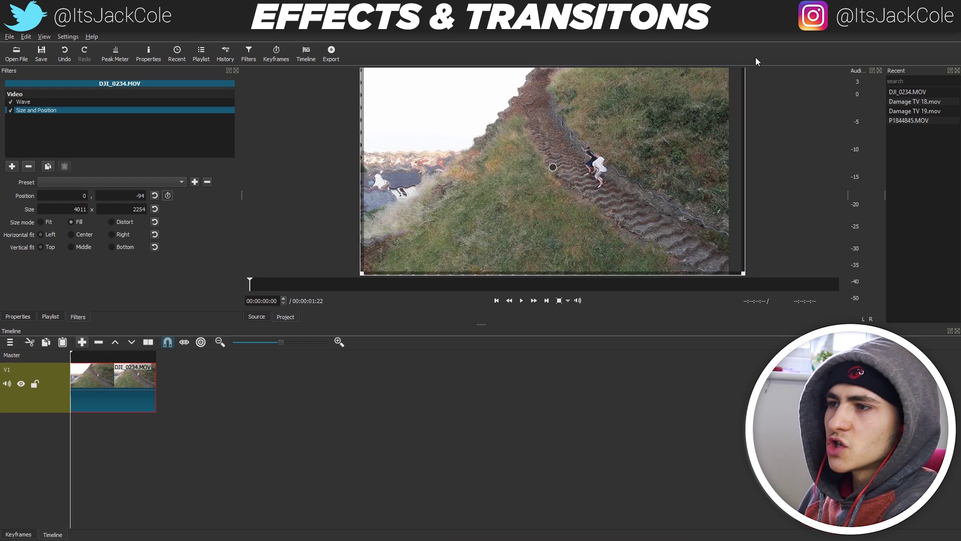
pyautogui.moveTo(358, 278); pyautogui.dragTo(345, 287)
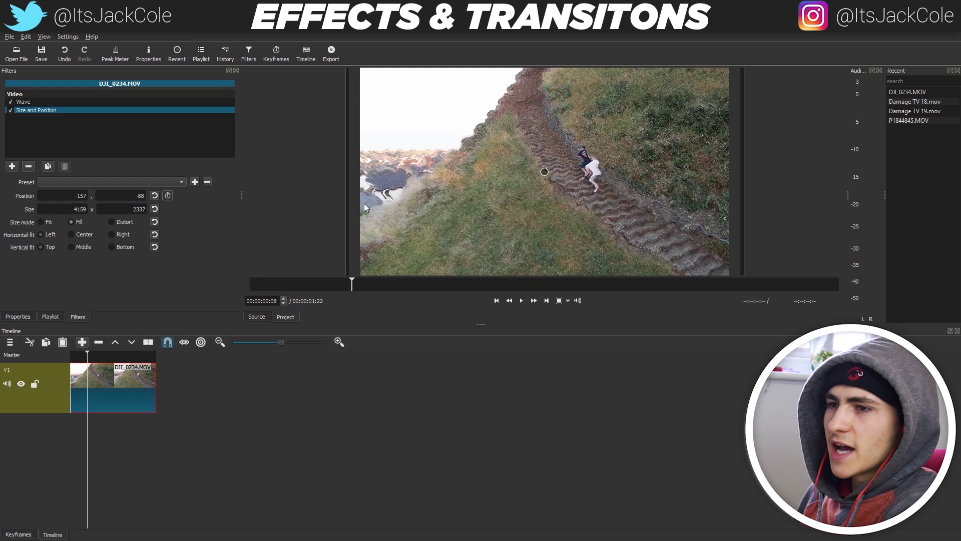
# Play the enlarged wavy clip from its start, and scrub the playhead back near the beginning
pyautogui.click(70, 362)
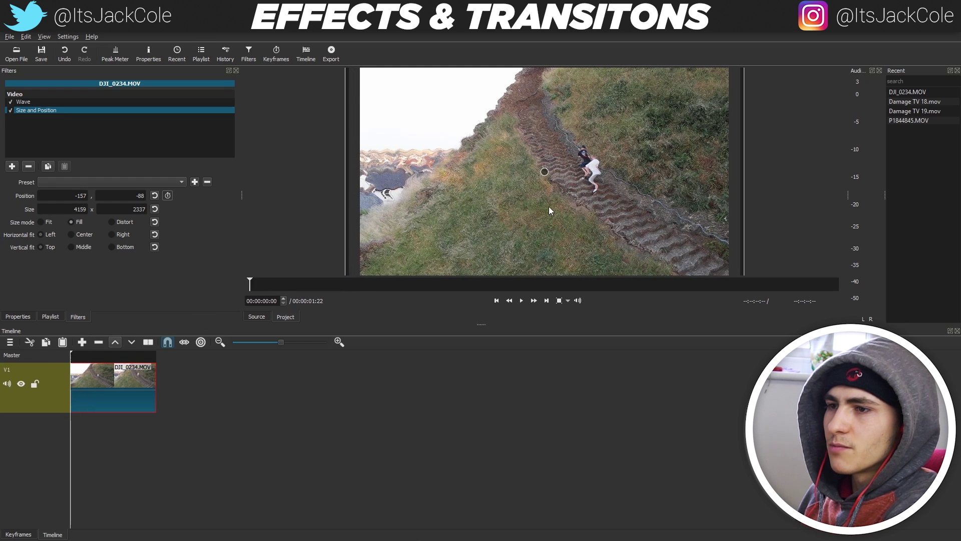
pyautogui.press('space')
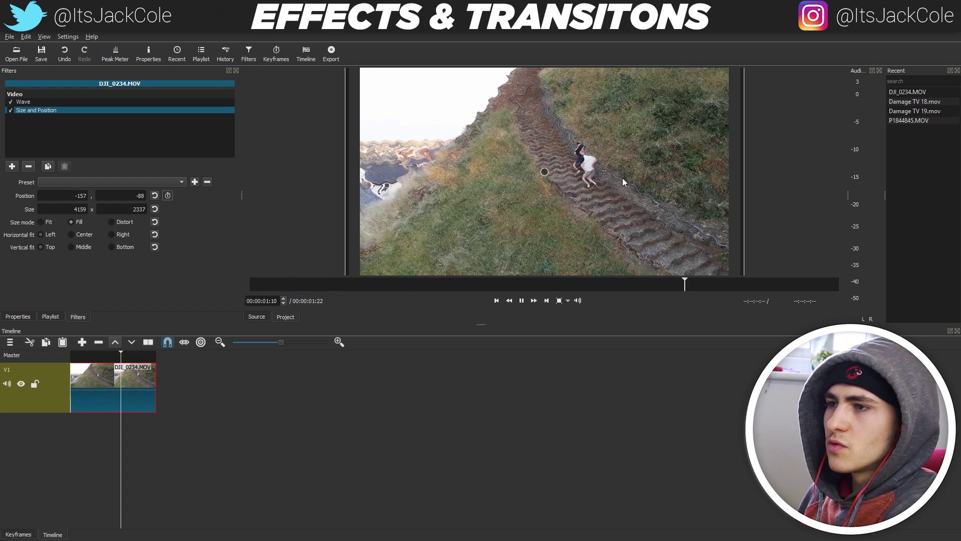
pyautogui.press('space')
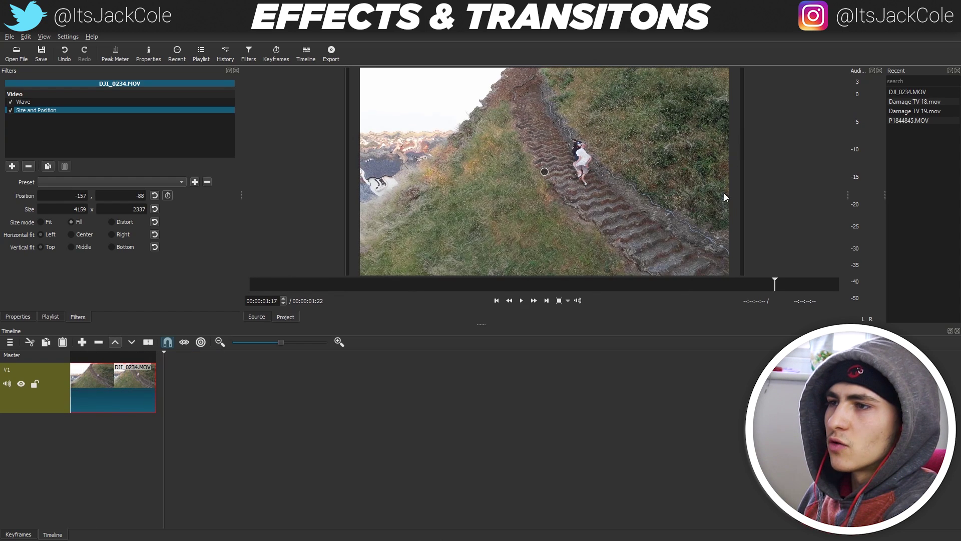
pyautogui.moveTo(166, 353); pyautogui.dragTo(102, 356)
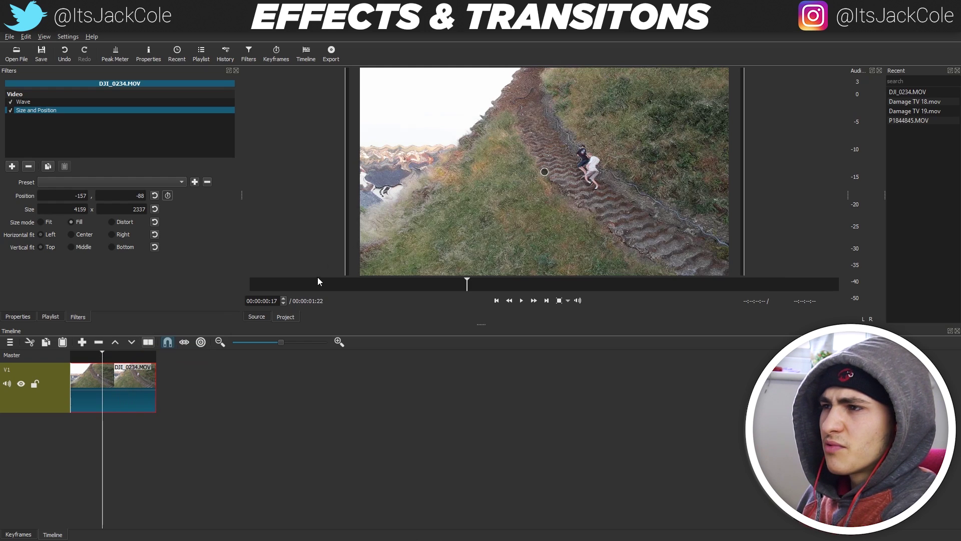
pyautogui.moveTo(102, 356); pyautogui.dragTo(72, 356)
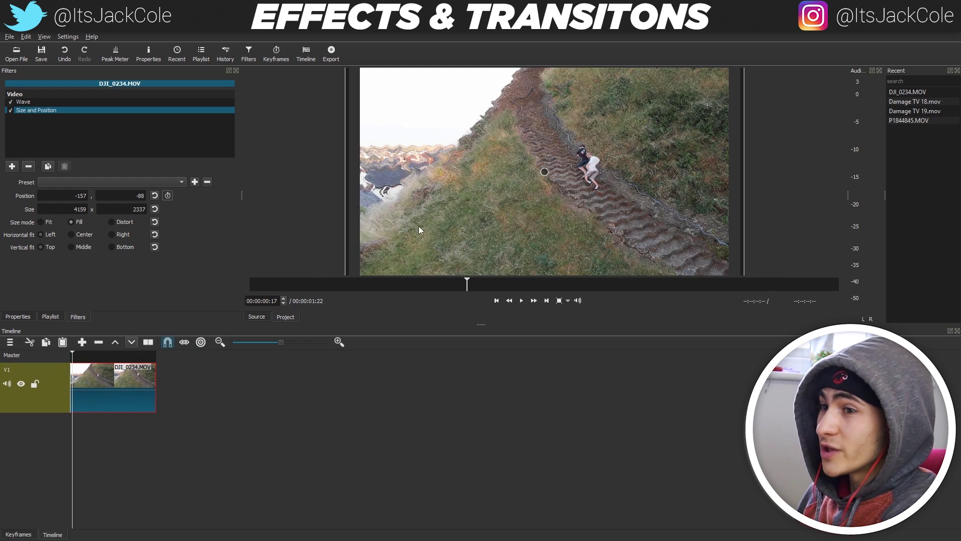
# Preview the clip up to 00:00:01:13 and remove both the Size and Position and Wave filters
pyautogui.press('space')
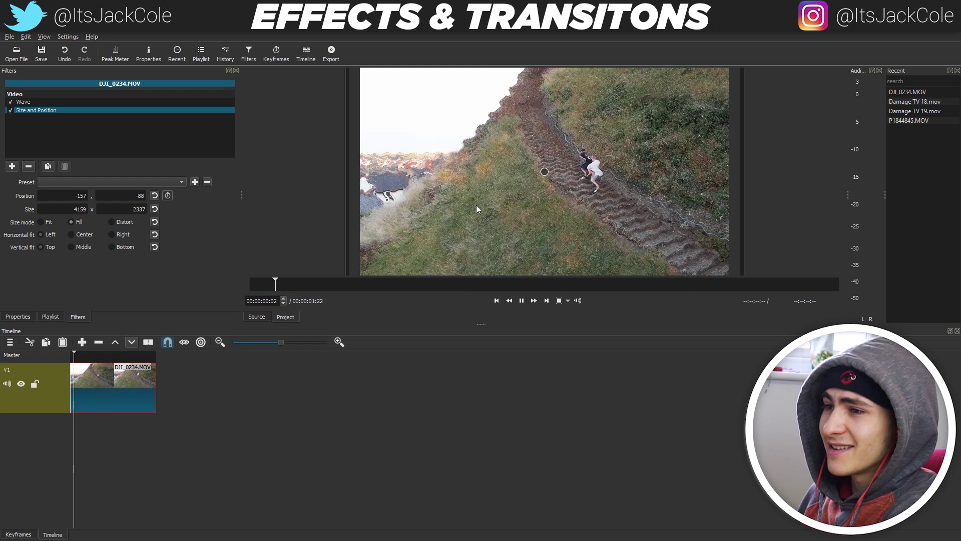
pyautogui.moveTo(95, 357); pyautogui.dragTo(134, 358)
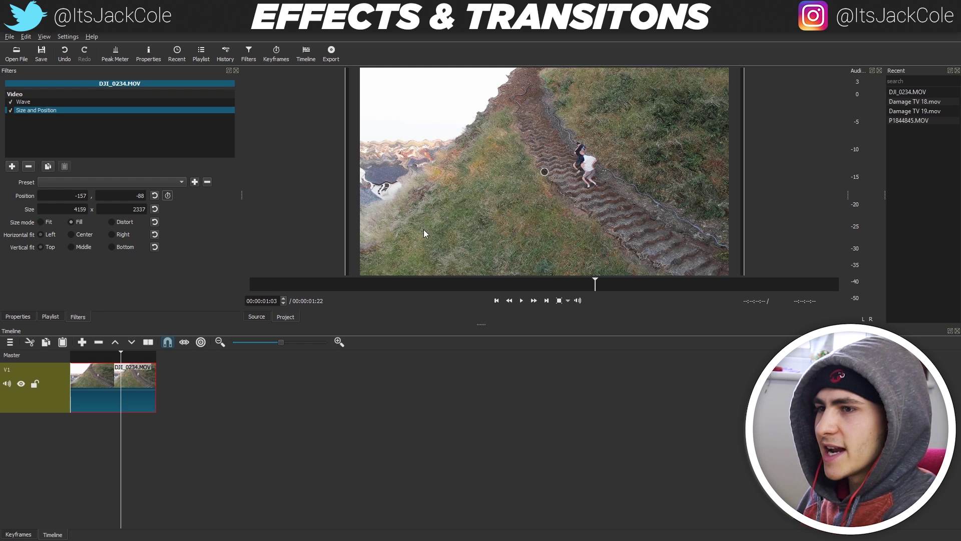
pyautogui.moveTo(148, 357); pyautogui.dragTo(140, 356)
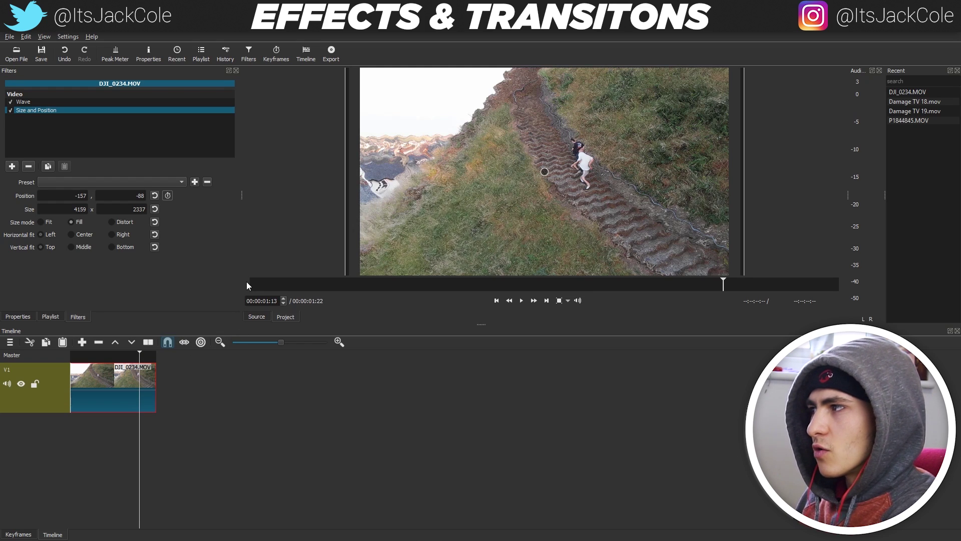
pyautogui.click(29, 166)
pyautogui.click(29, 166)
# Try the Glow video filter on the clip with blur at about 15%, 82% and 3%, and remove it
pyautogui.click(12, 166)
pyautogui.scroll(-10, 84, 221)
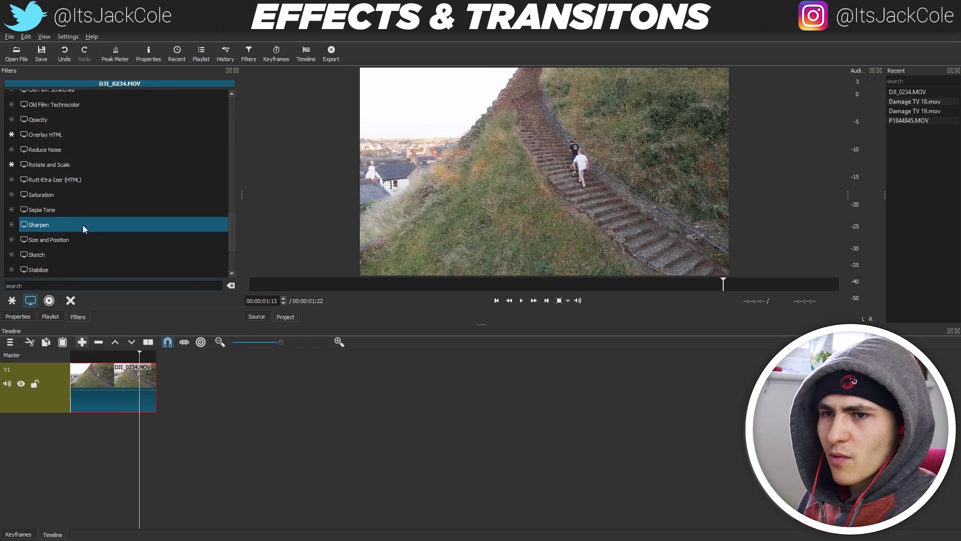
pyautogui.scroll(3, 79, 227)
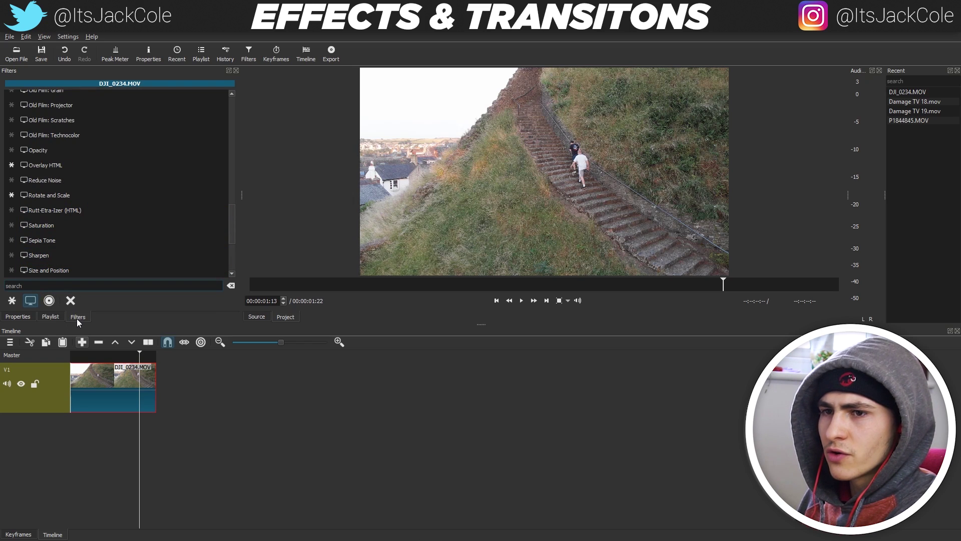
pyautogui.scroll(3, 96, 235)
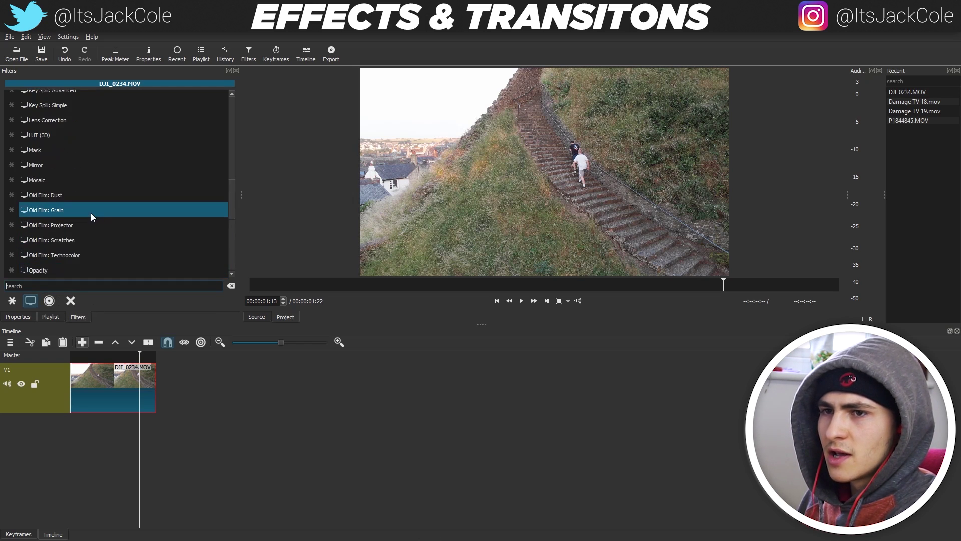
pyautogui.scroll(3, 91, 208)
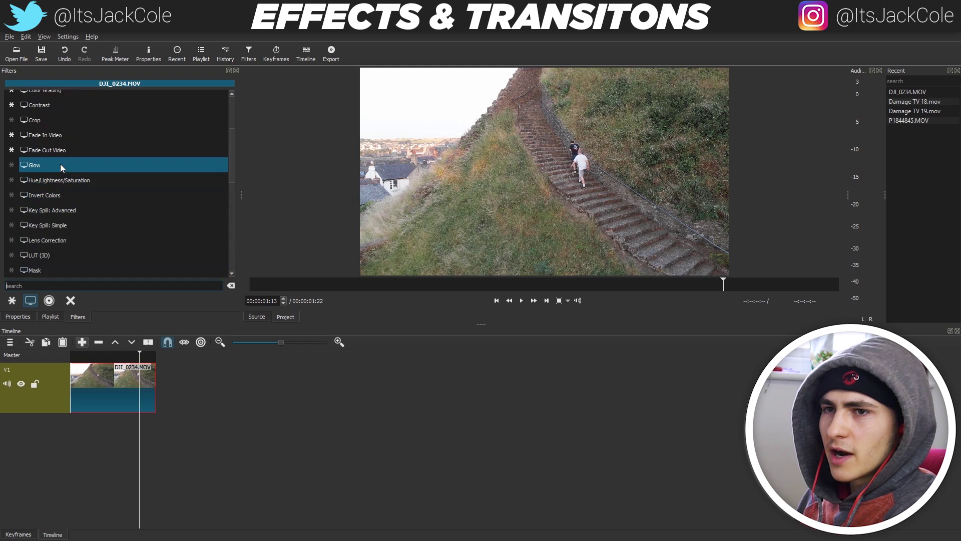
pyautogui.click(61, 166)
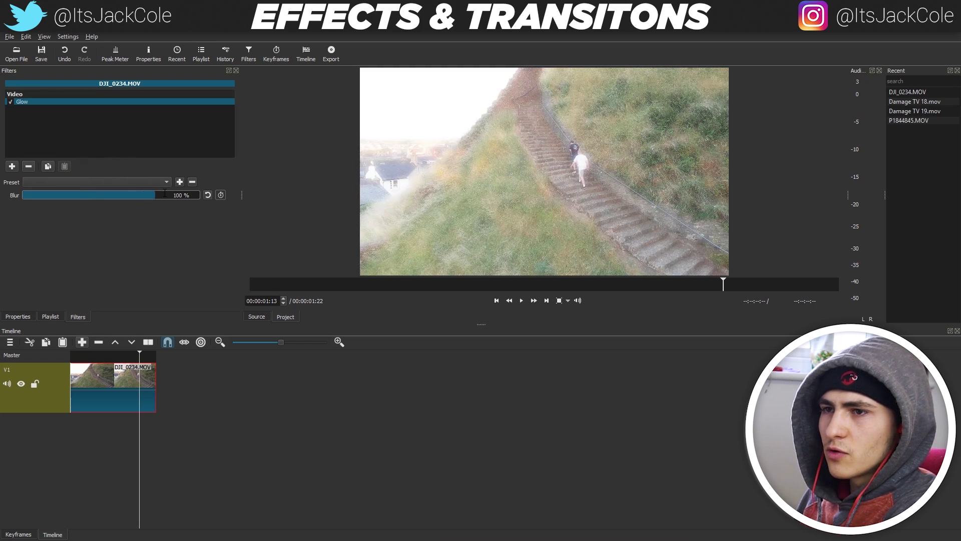
pyautogui.click(45, 195)
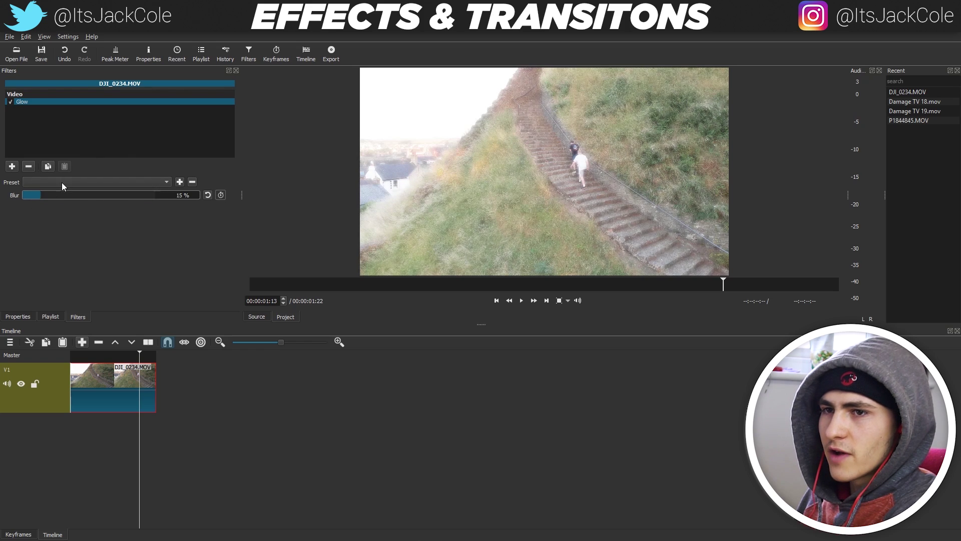
pyautogui.moveTo(65, 195); pyautogui.dragTo(133, 191)
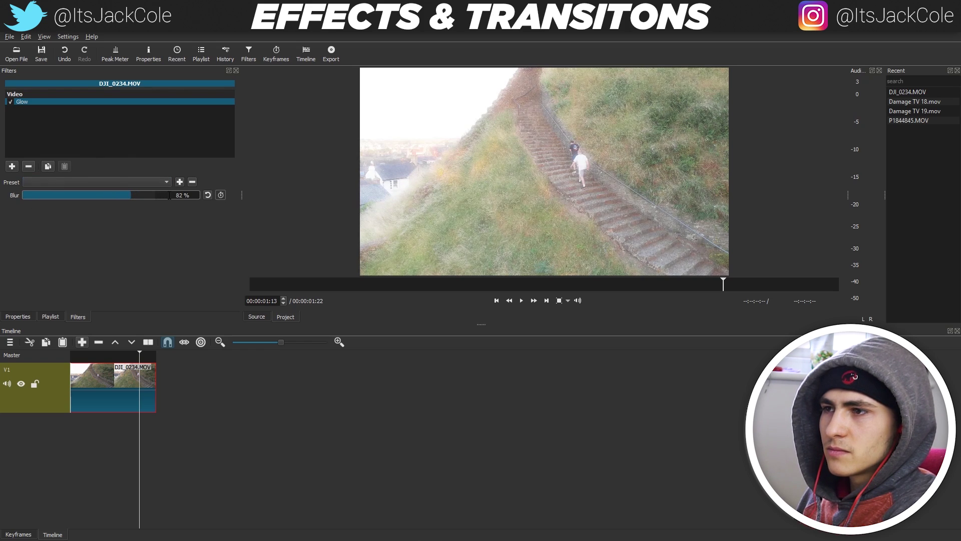
pyautogui.moveTo(80, 195); pyautogui.dragTo(28, 195)
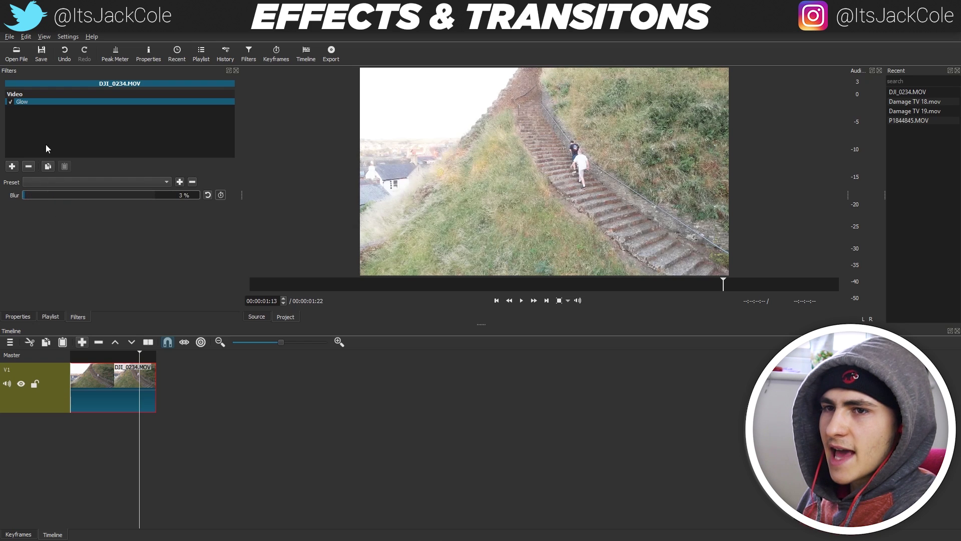
pyautogui.click(29, 167)
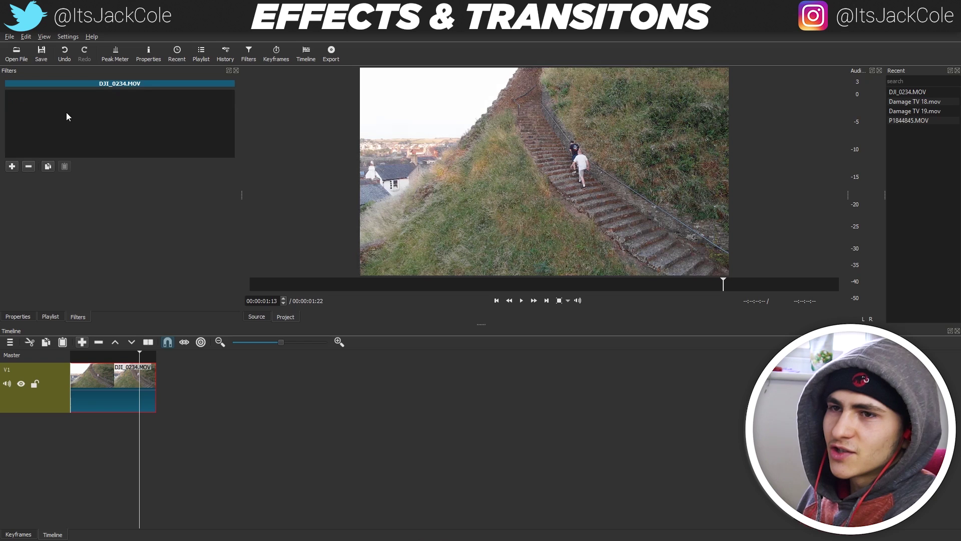
# Enlarge the clip's timeline display and give the clip a 10-frame video fade-in from its start
pyautogui.click(73, 356)
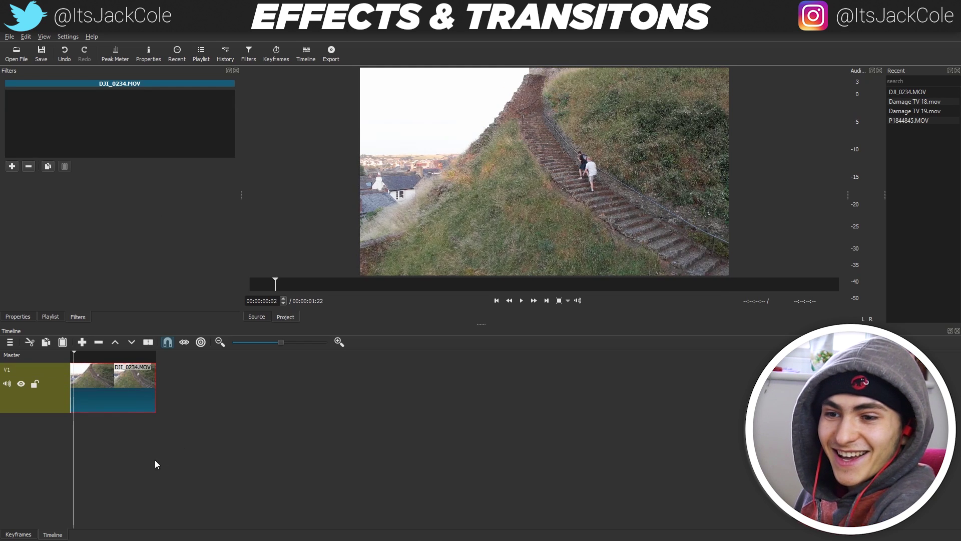
pyautogui.click(338, 341)
pyautogui.click(339, 342)
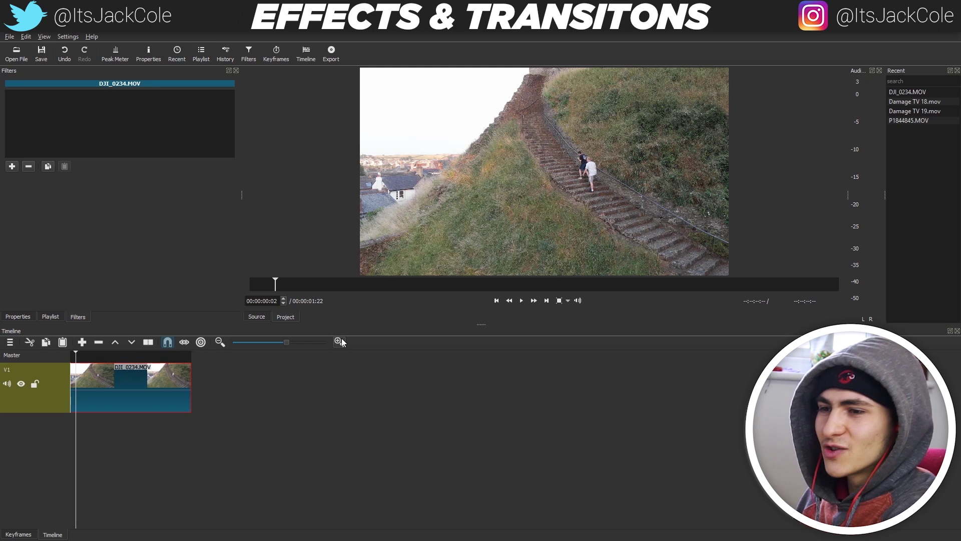
pyautogui.click(339, 341)
pyautogui.click(339, 341)
pyautogui.moveTo(79, 357); pyautogui.dragTo(61, 359)
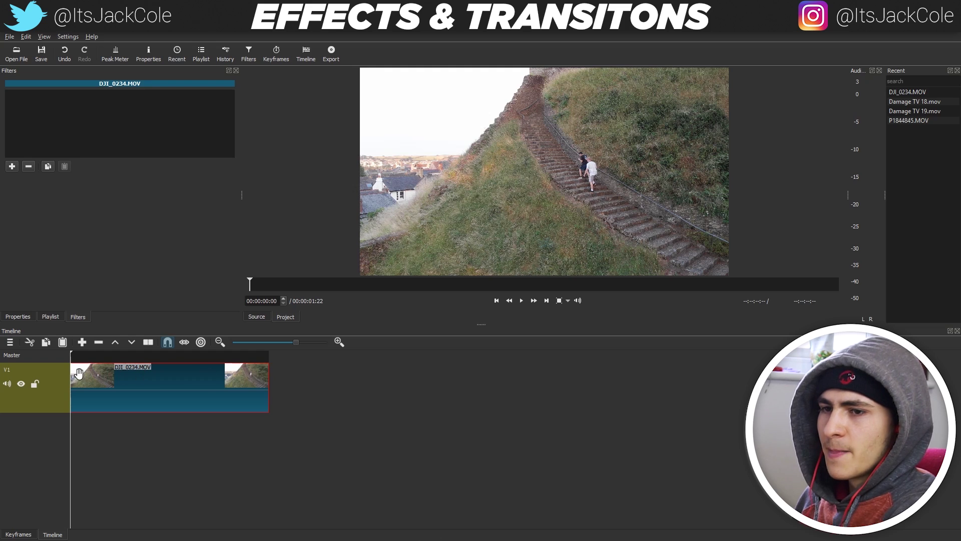
pyautogui.moveTo(76, 371); pyautogui.dragTo(125, 371)
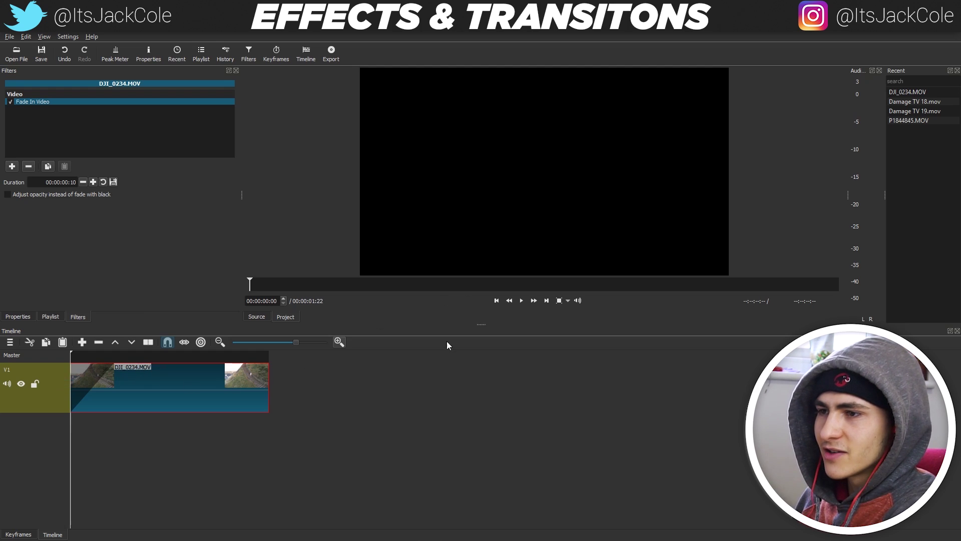
# Preview the fade-in, add a video fade-out at the clip's end, play the result and return to the start
pyautogui.press('space')
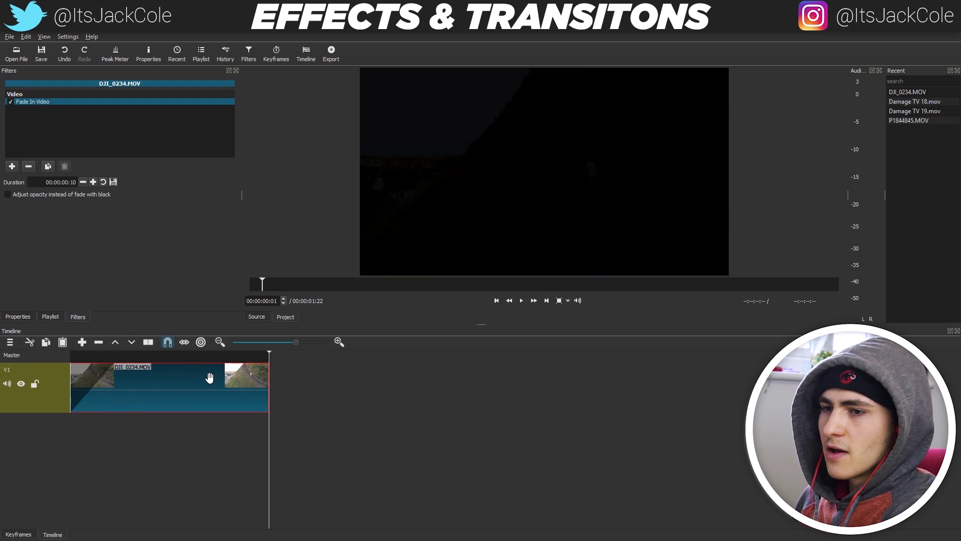
pyautogui.click(221, 357)
pyautogui.moveTo(263, 368); pyautogui.dragTo(28, 365)
pyautogui.press('space')
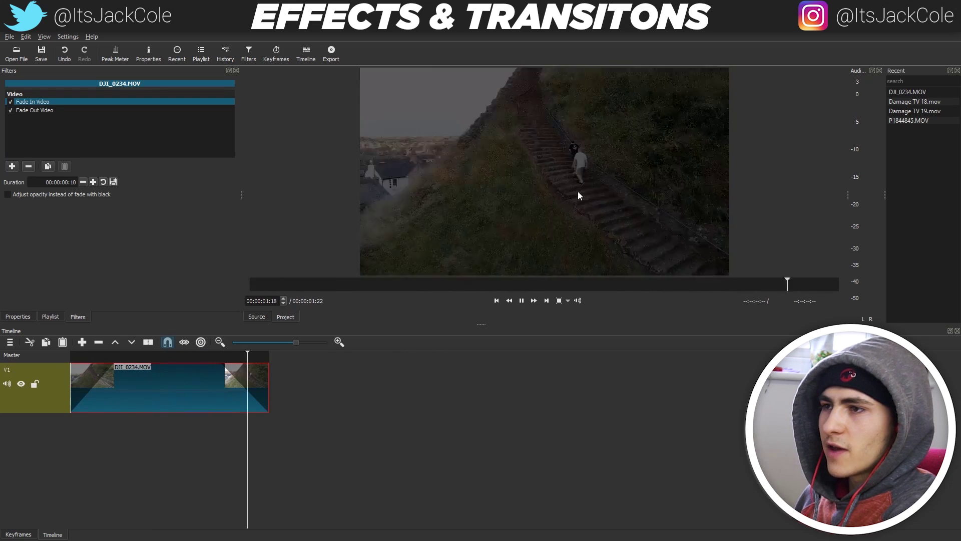
pyautogui.press('Home')
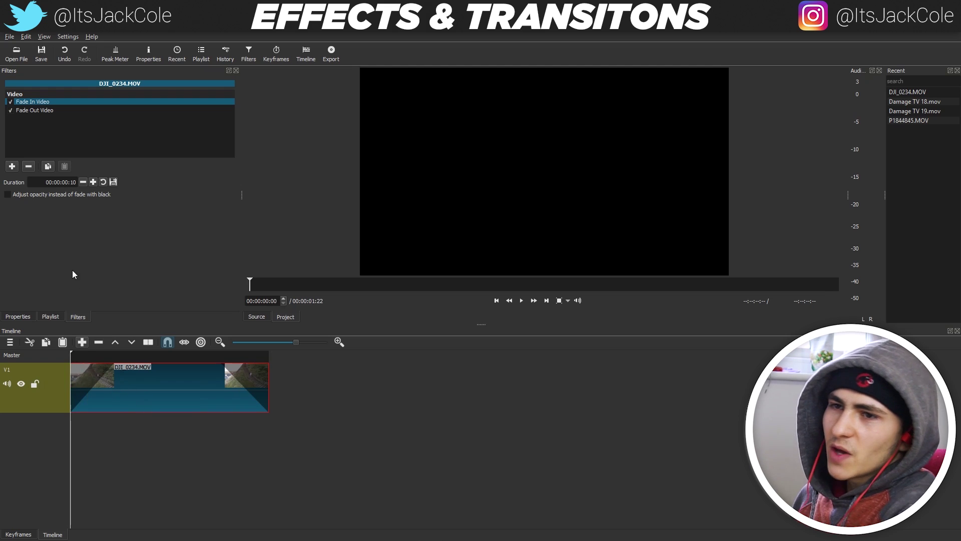
# Remove both fade filters from the clip and add the Fade In Video filter from the video filter list
pyautogui.click(29, 166)
pyautogui.click(28, 167)
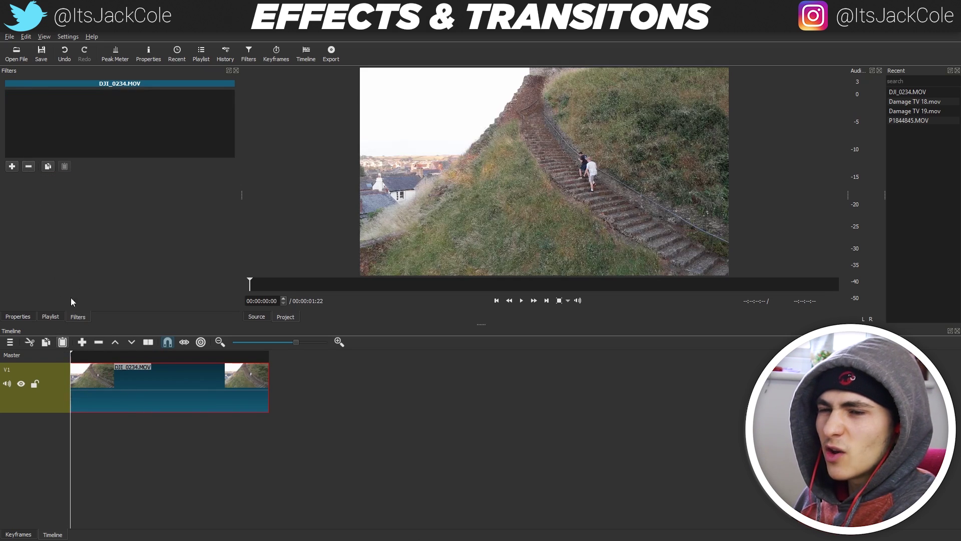
pyautogui.click(12, 165)
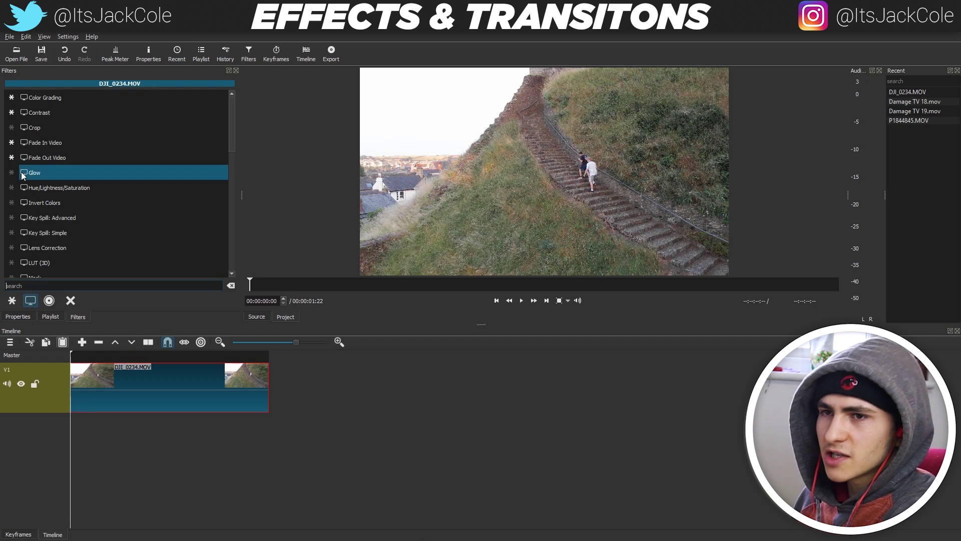
pyautogui.click(49, 146)
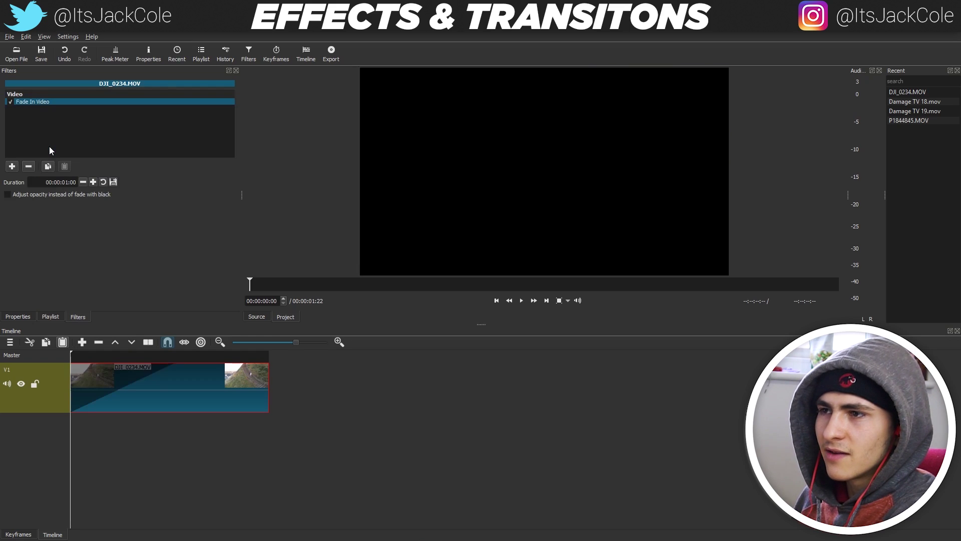
# Lengthen the clip on the timeline to 00:00:04:09 and play it to preview the one-second fade-in
pyautogui.moveTo(269, 396); pyautogui.dragTo(524, 396)
pyautogui.press('space')
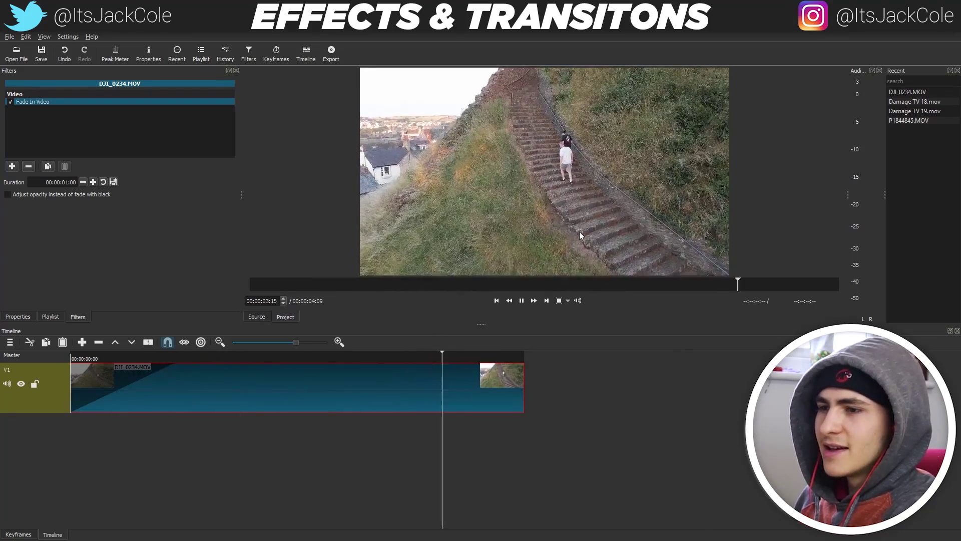
pyautogui.press('space')
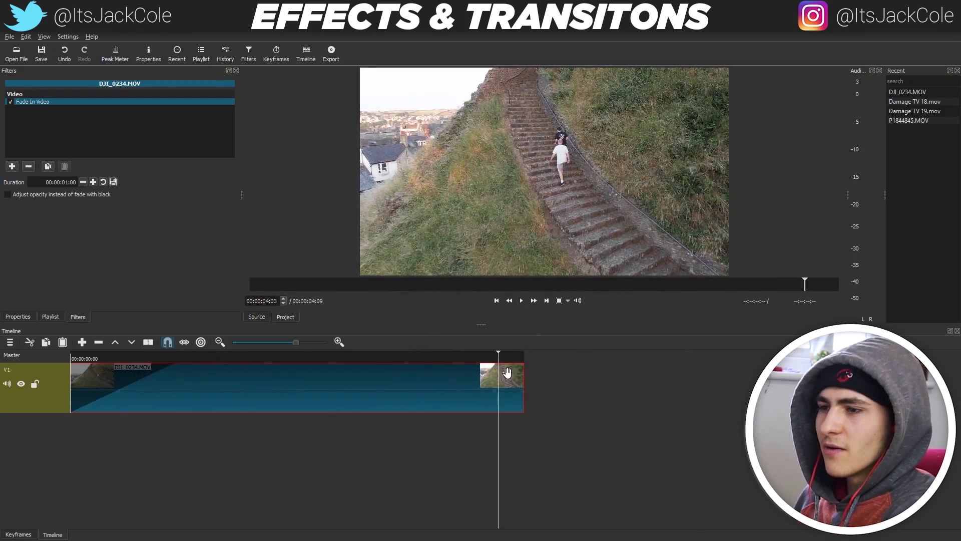
# Remove the Fade In Video filter, return to the start and shorten the clip to 00:00:02:16
pyautogui.click(28, 166)
pyautogui.press('Home')
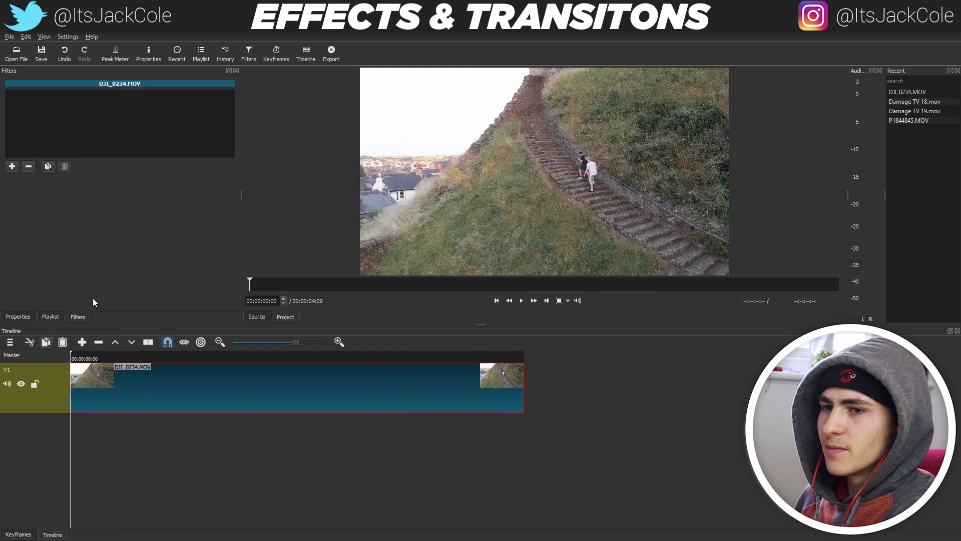
pyautogui.moveTo(522, 381); pyautogui.dragTo(347, 381)
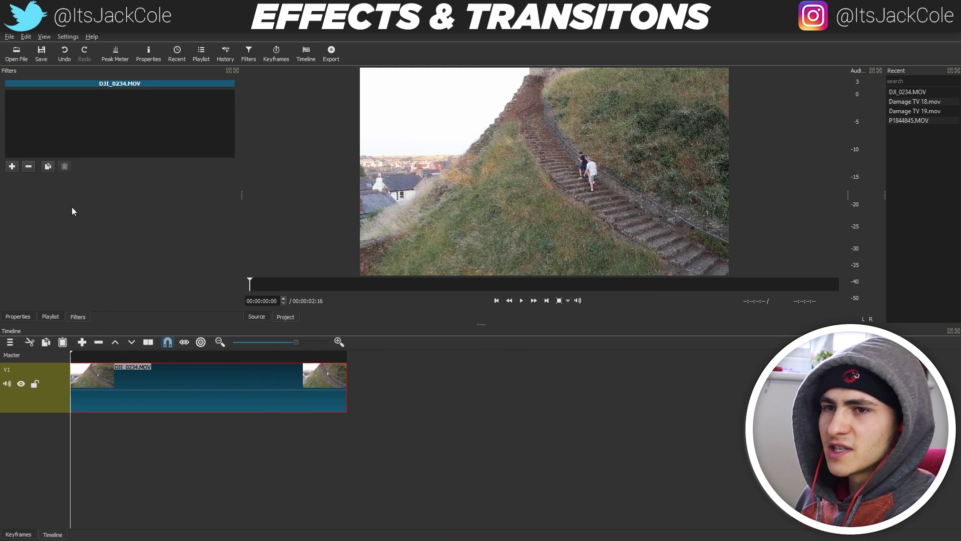
# Try the Fade In Video filter on the shortened clip, preview it, remove it and return to the start
pyautogui.click(12, 166)
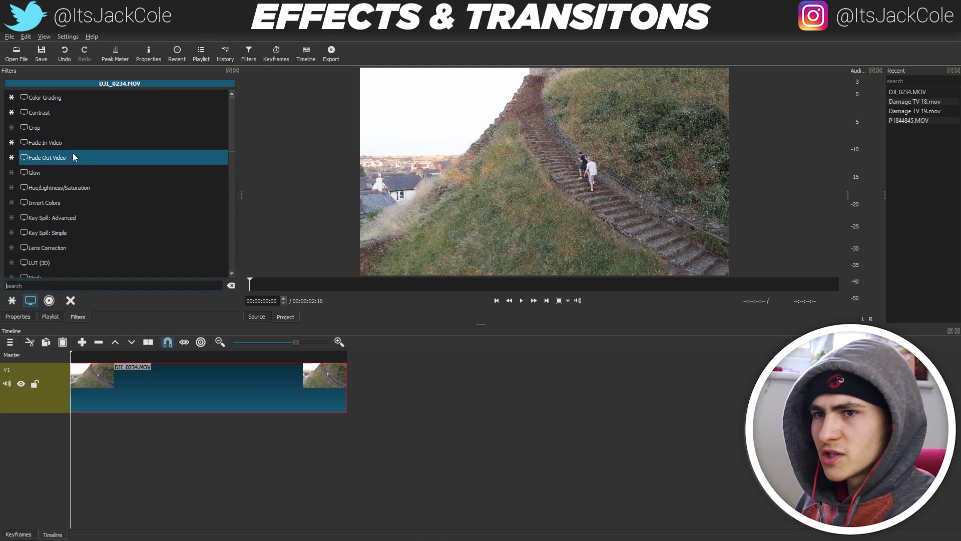
pyautogui.scroll(2, 233, 120)
pyautogui.moveTo(233, 120); pyautogui.dragTo(234, 122)
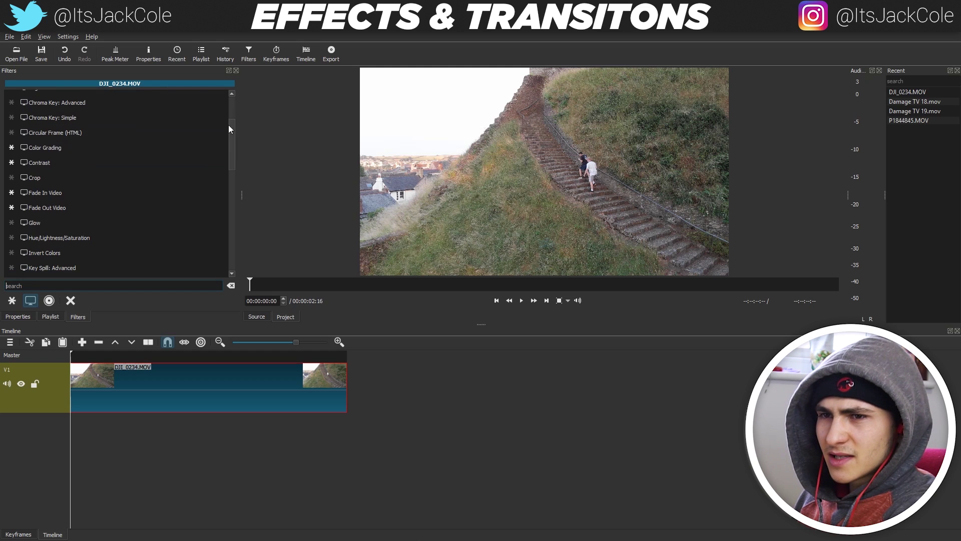
pyautogui.click(84, 198)
pyautogui.press('space')
pyautogui.press('space')
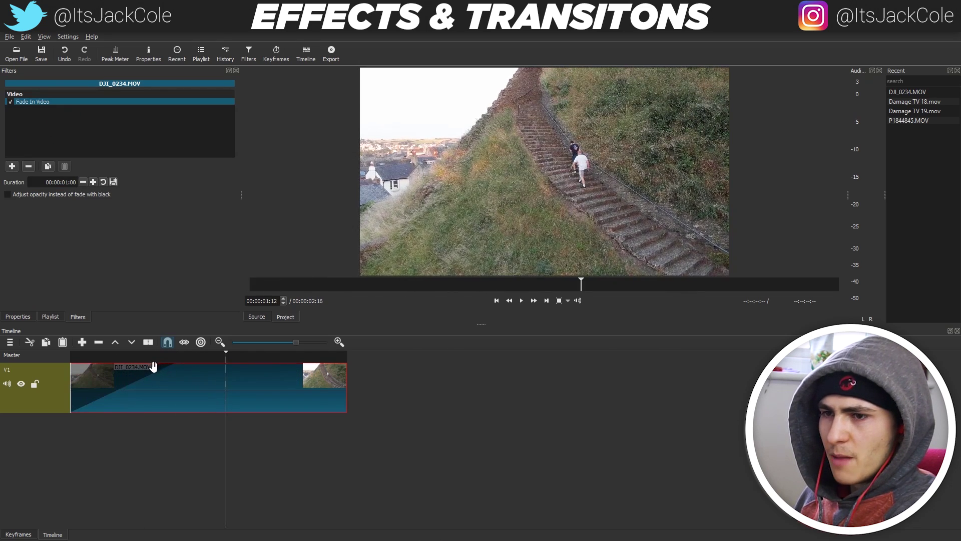
pyautogui.click(29, 166)
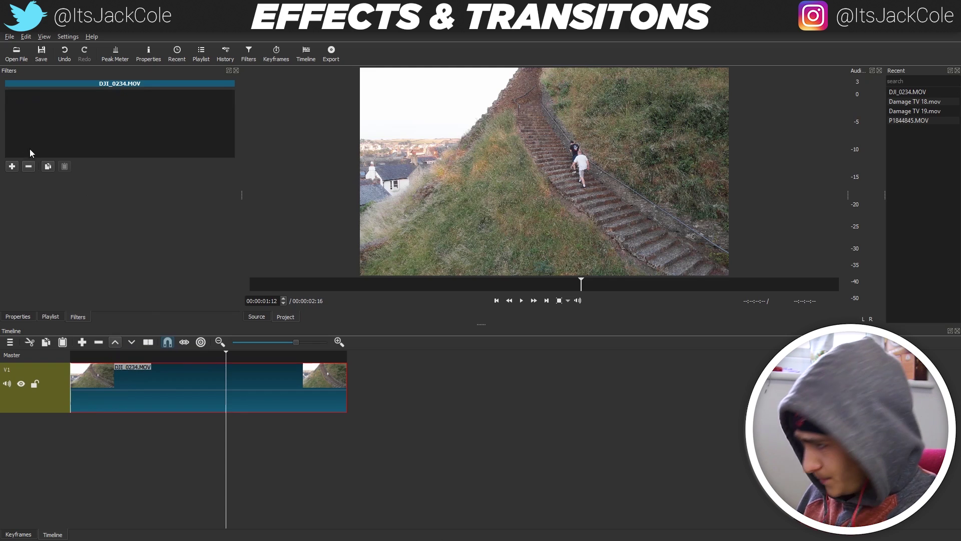
pyautogui.moveTo(135, 353); pyautogui.dragTo(49, 363)
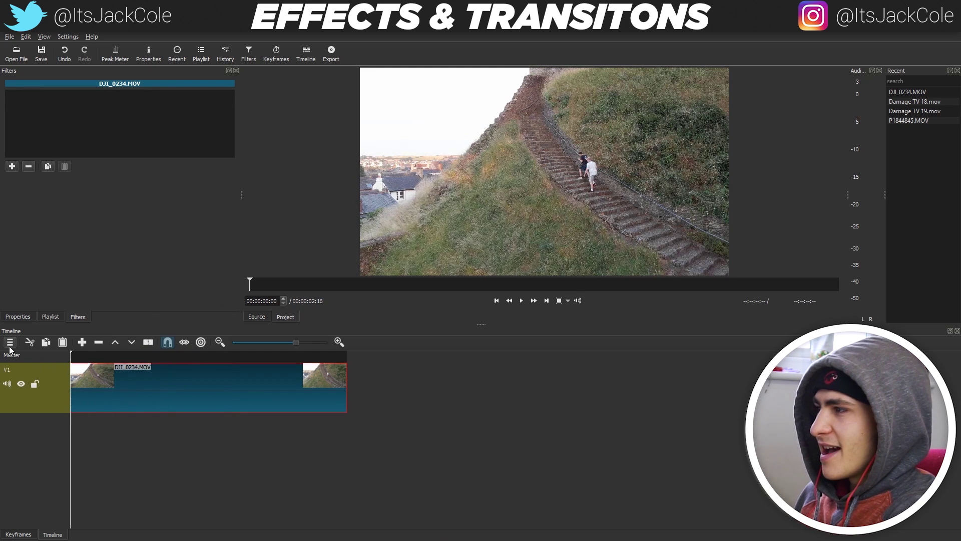
# Add the Color Grading video filter to the clip, check its presets and slightly widen the filter settings area
pyautogui.click(12, 167)
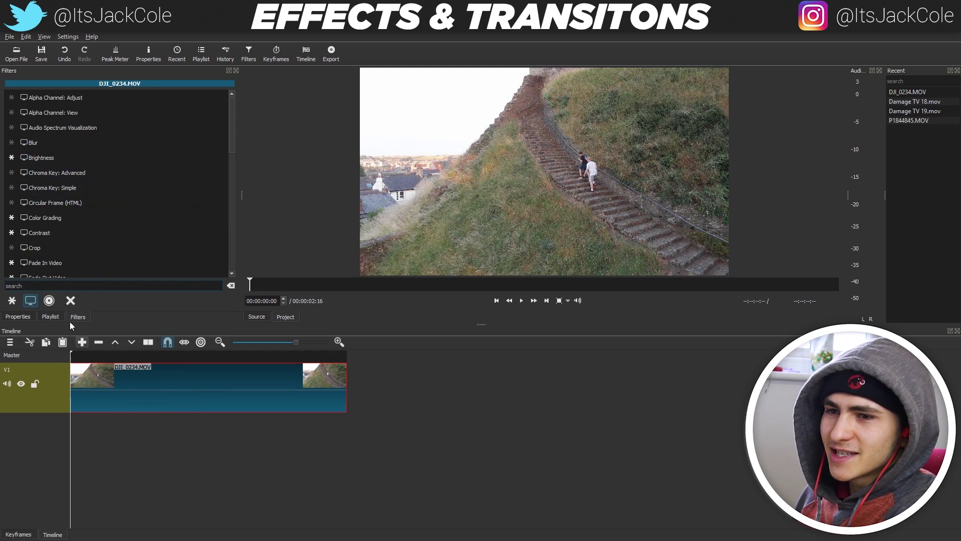
pyautogui.click(69, 220)
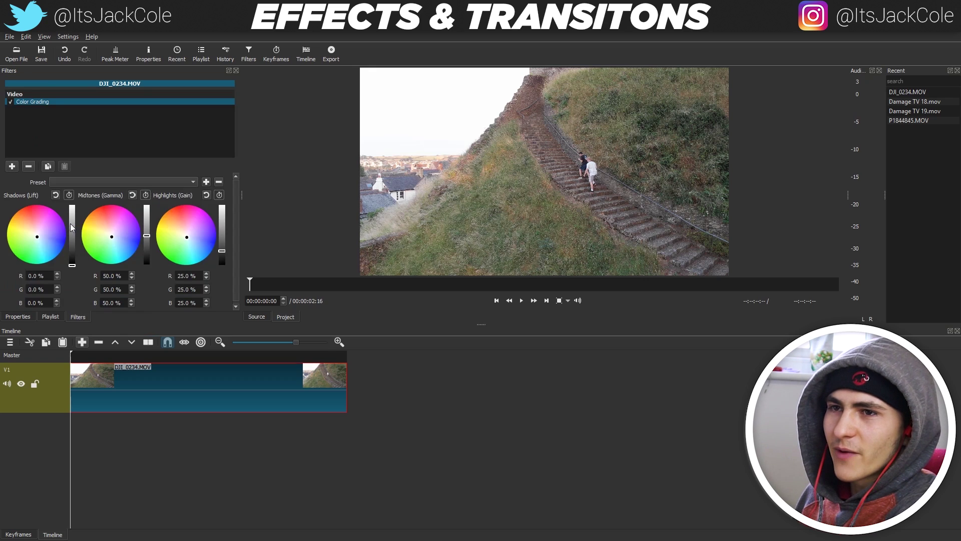
pyautogui.click(86, 183)
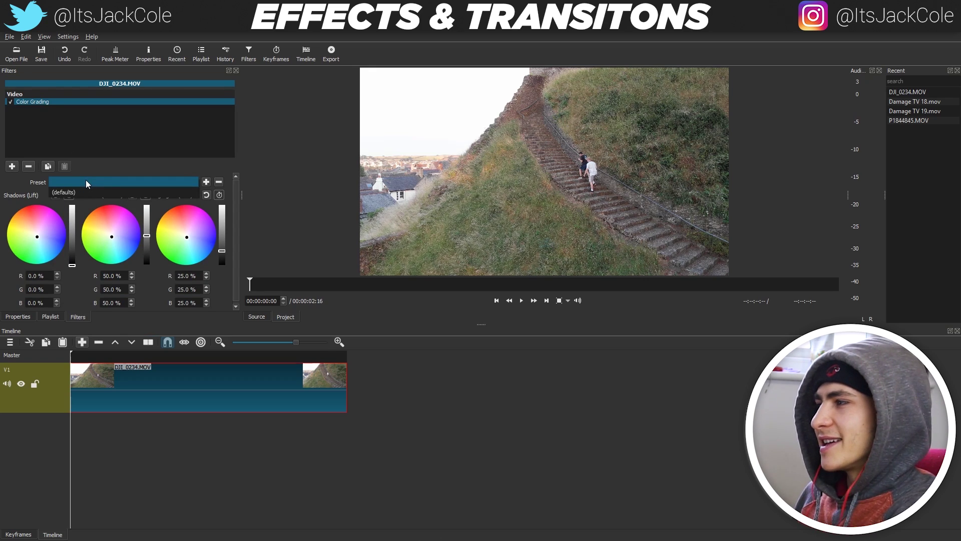
pyautogui.click(87, 184)
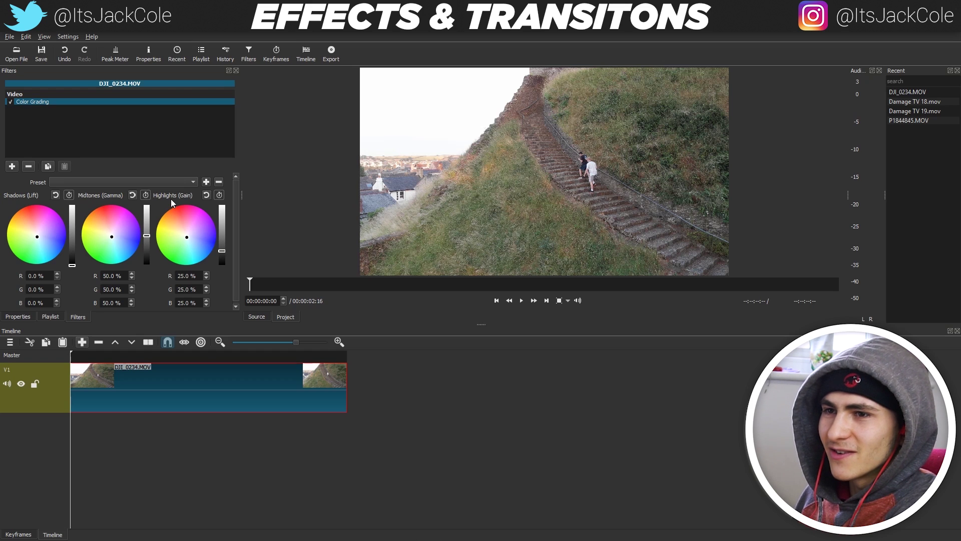
pyautogui.moveTo(241, 247); pyautogui.dragTo(147, 256)
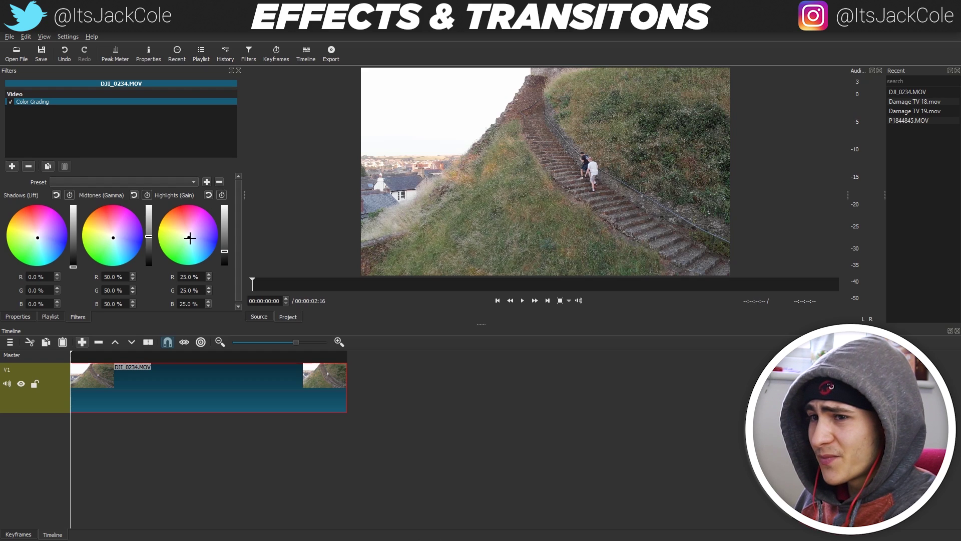
# Try bluish highlights at R 16.4%, G 19.6%, B 25%, greenish midtones at R 45.1%, G 50%, B 30.3%, and cyan-blue shadows
pyautogui.moveTo(189, 238); pyautogui.dragTo(191, 242)
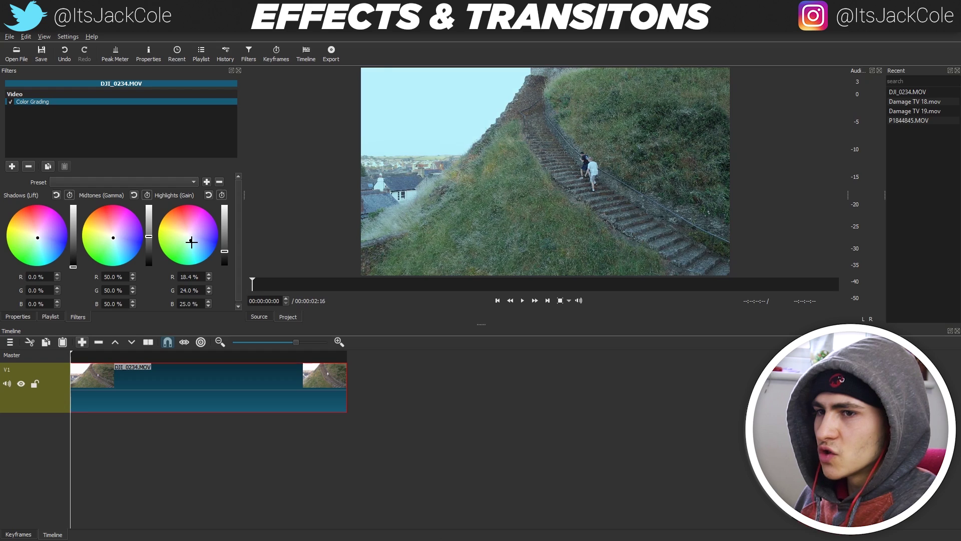
pyautogui.moveTo(193, 242); pyautogui.dragTo(195, 241)
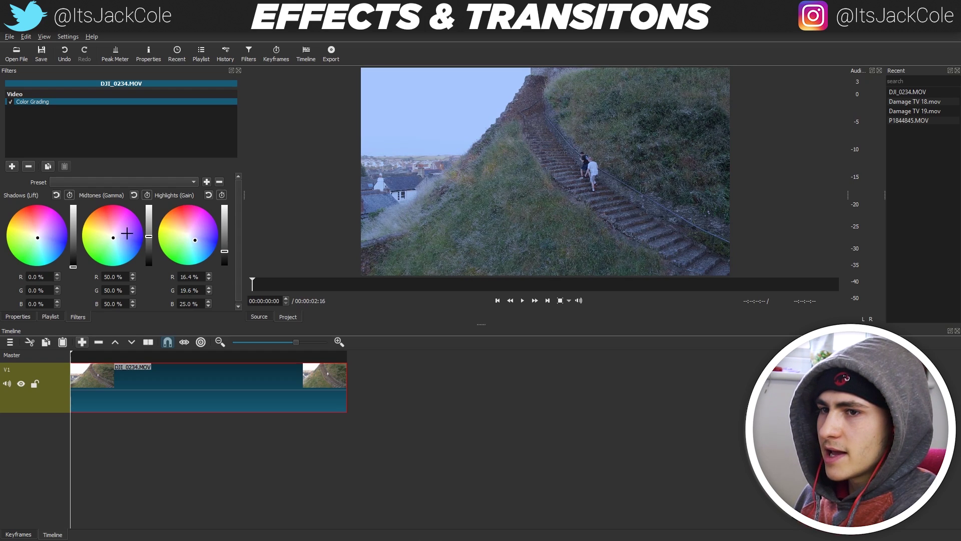
pyautogui.moveTo(113, 237); pyautogui.dragTo(101, 235)
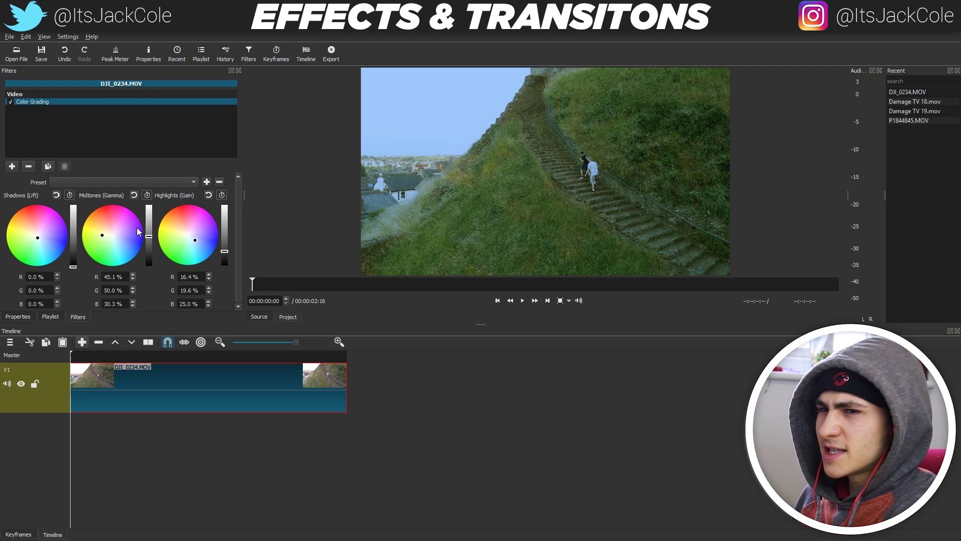
pyautogui.moveTo(37, 235); pyautogui.dragTo(45, 252)
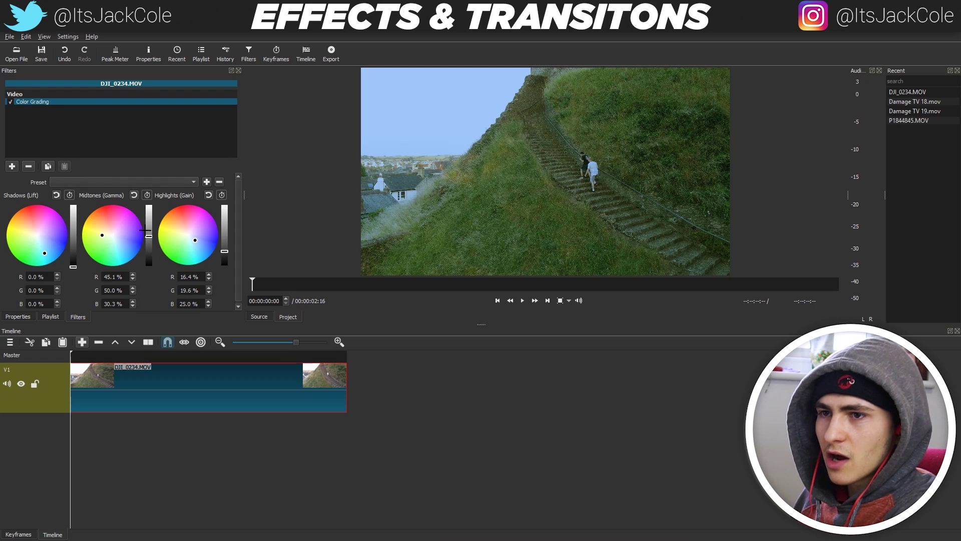
# Regrade with midtones at R 37.2%, G 43.6%, B 50%, highlights at R 25%, G 23.8%, B 22.1%, and shadows near the wheel's centre
pyautogui.moveTo(102, 235)
pyautogui.mouseDown()
pyautogui.moveTo(115, 223)
pyautogui.moveTo(117, 239)
pyautogui.mouseUp()
pyautogui.moveTo(195, 240)
pyautogui.mouseDown()
pyautogui.moveTo(182, 241)
pyautogui.moveTo(189, 239)
pyautogui.mouseUp()
pyautogui.moveTo(44, 253); pyautogui.dragTo(37, 235)
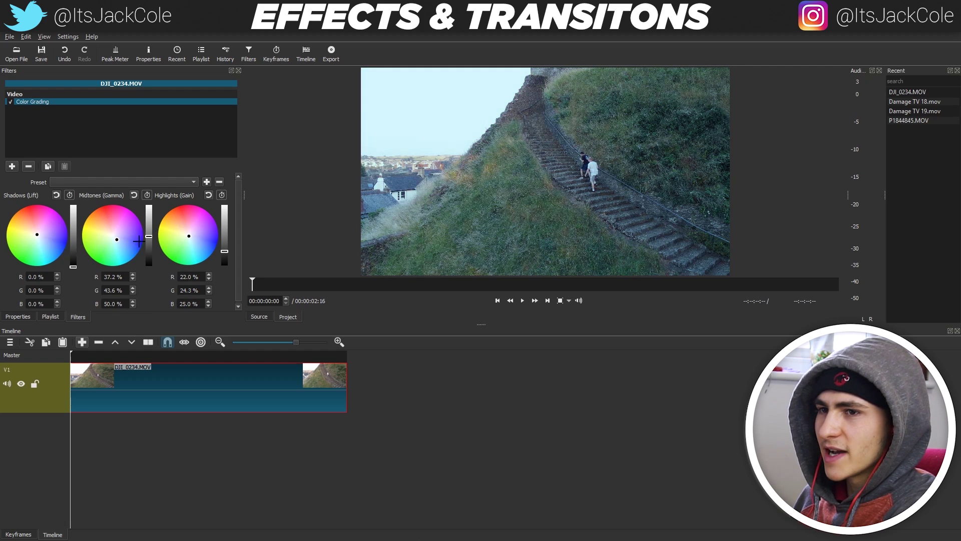
pyautogui.scroll(-1, 226, 283)
pyautogui.moveTo(186, 229); pyautogui.dragTo(184, 232)
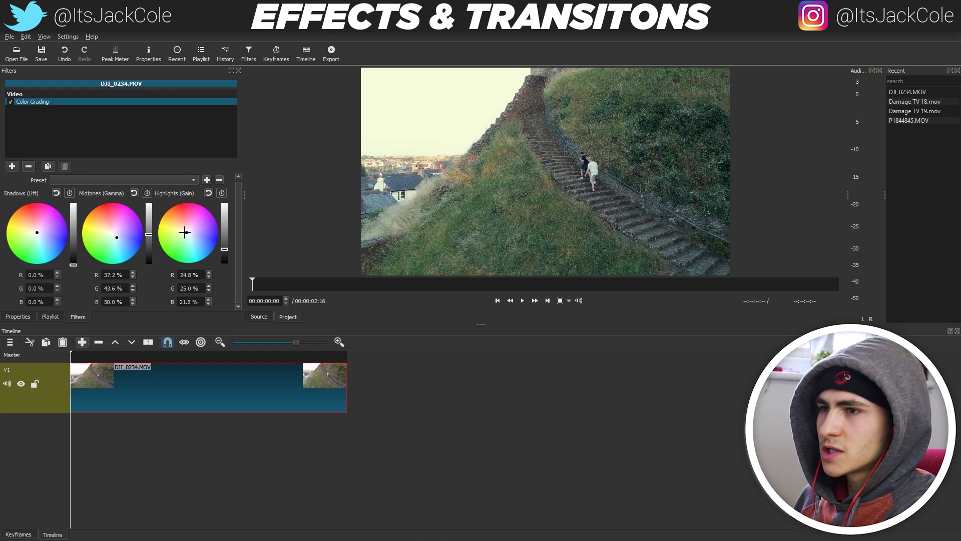
# Toggle the Color Grading filter off and on at the clip's start and at 00:00:01:09 to compare the graded and original picture
pyautogui.click(11, 102)
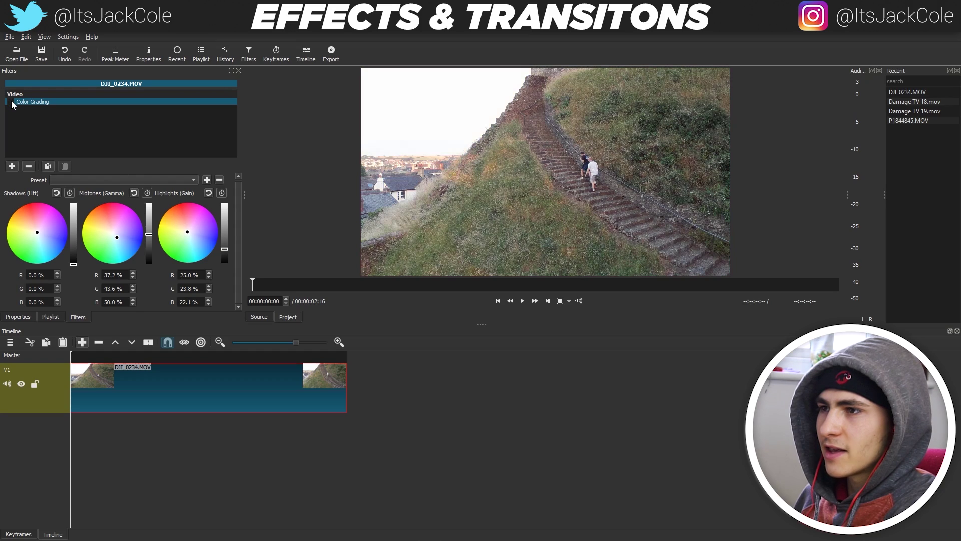
pyautogui.click(11, 101)
pyautogui.click(11, 101)
pyautogui.click(11, 101)
pyautogui.press('space')
pyautogui.press('space')
pyautogui.click(12, 104)
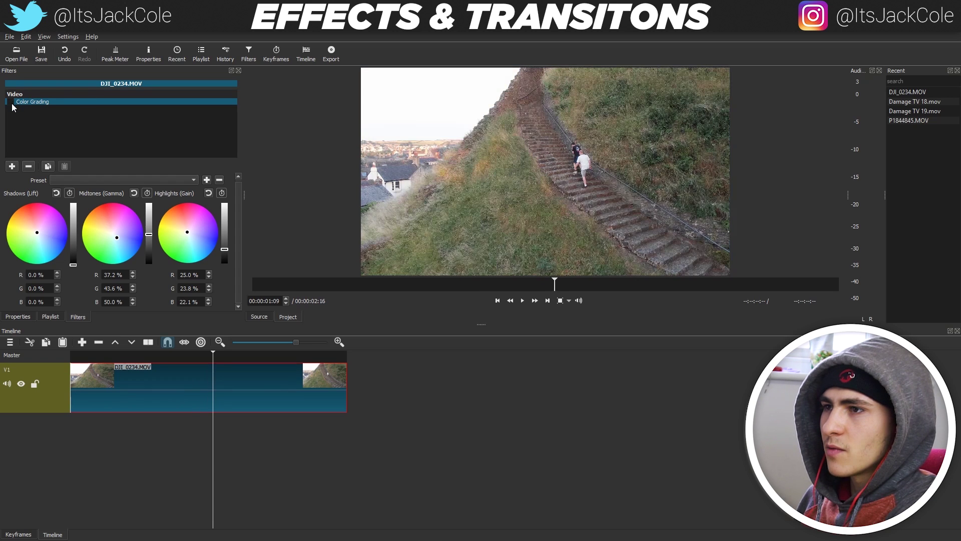
pyautogui.click(12, 103)
pyautogui.click(11, 104)
pyautogui.click(12, 104)
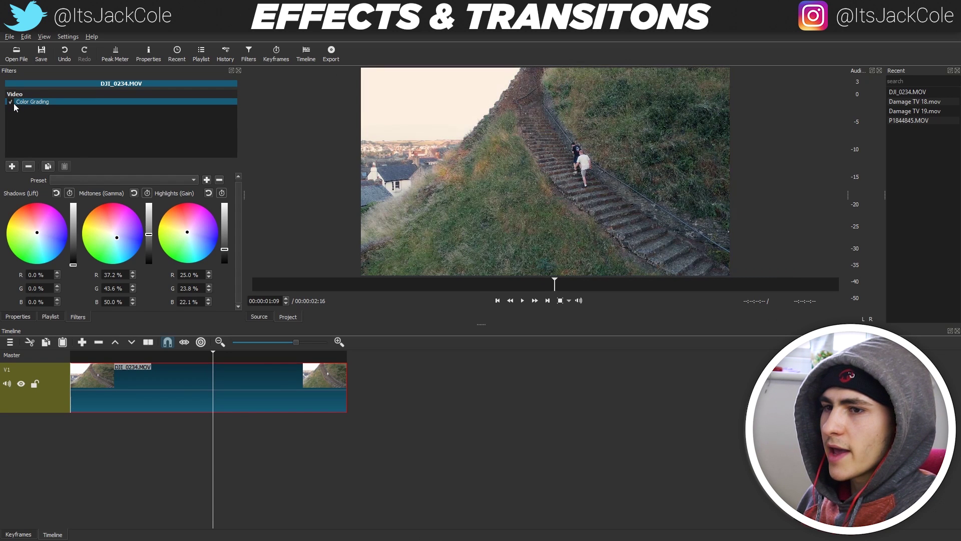
# Play the graded clip from the start, pause near its end and compare that frame without and with the grading
pyautogui.moveTo(212, 354); pyautogui.dragTo(70, 353)
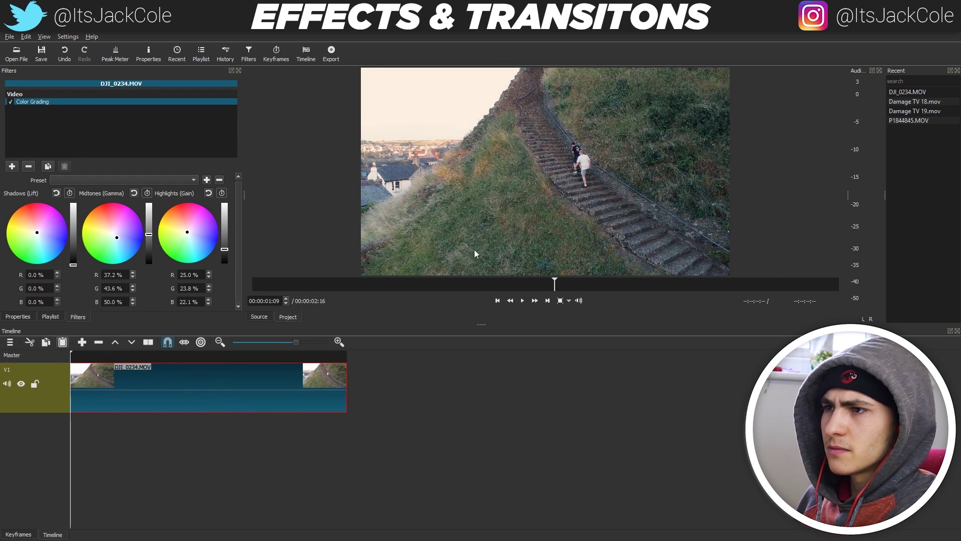
pyautogui.press('space')
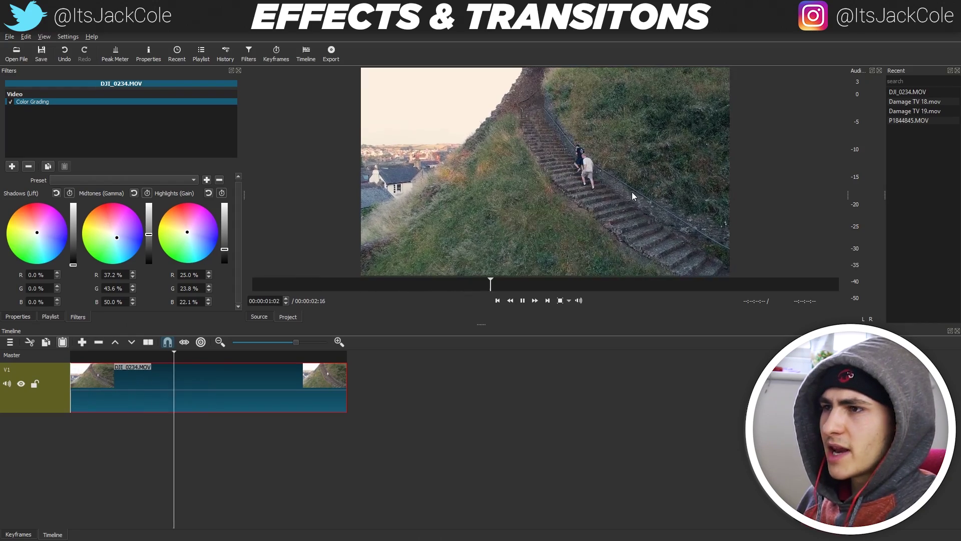
pyautogui.press('space')
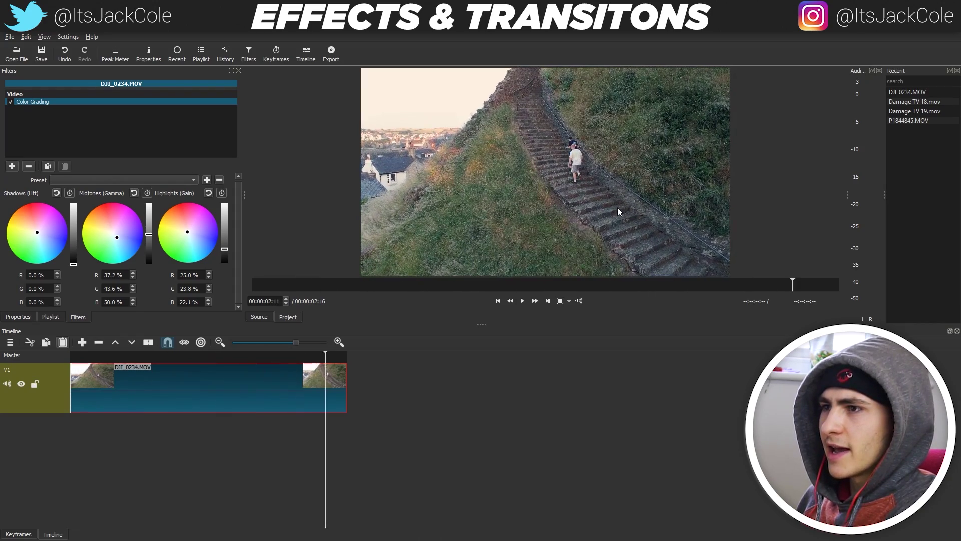
pyautogui.click(10, 102)
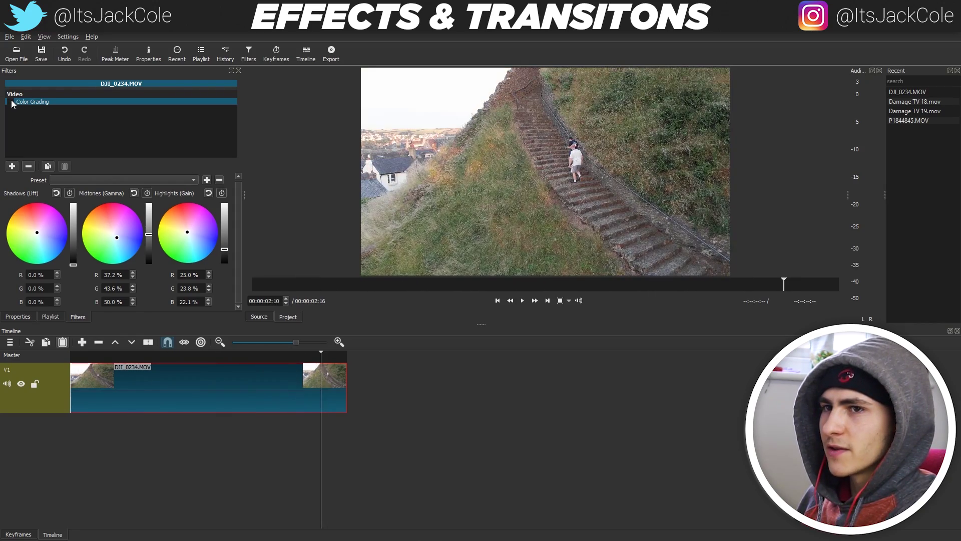
pyautogui.click(11, 102)
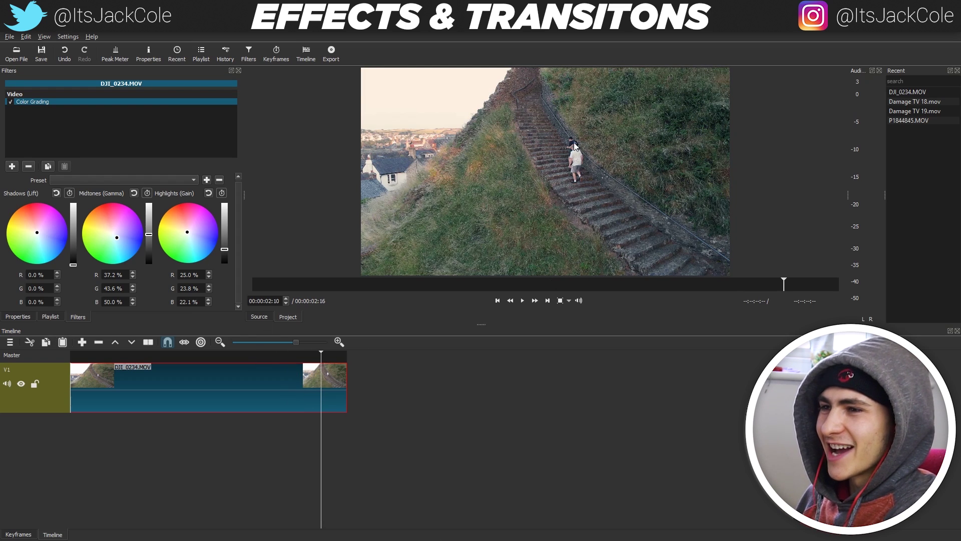
# Compare the frame at 00:00:02:10 with and without Color Grading repeatedly, leave the filter enabled and return to the clip's start
pyautogui.click(12, 102)
pyautogui.click(11, 102)
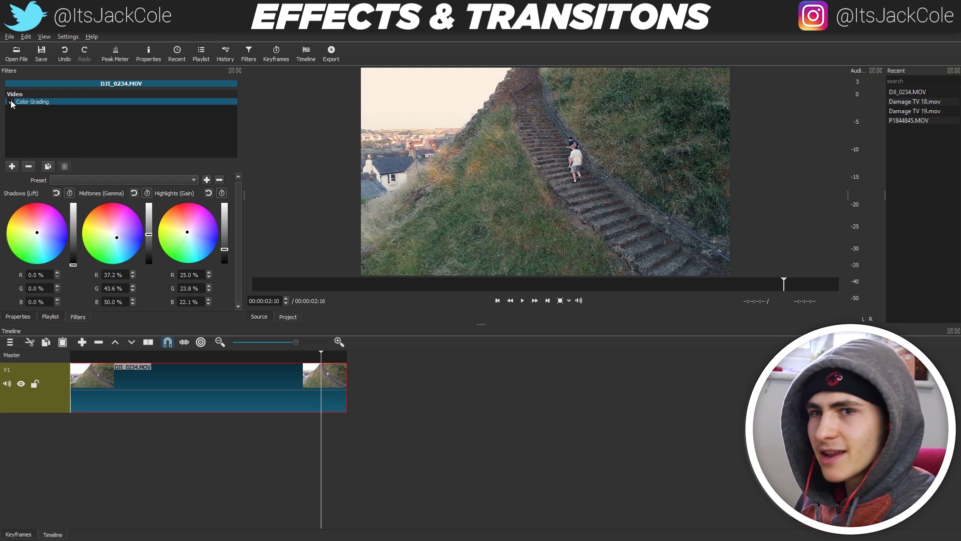
pyautogui.click(12, 103)
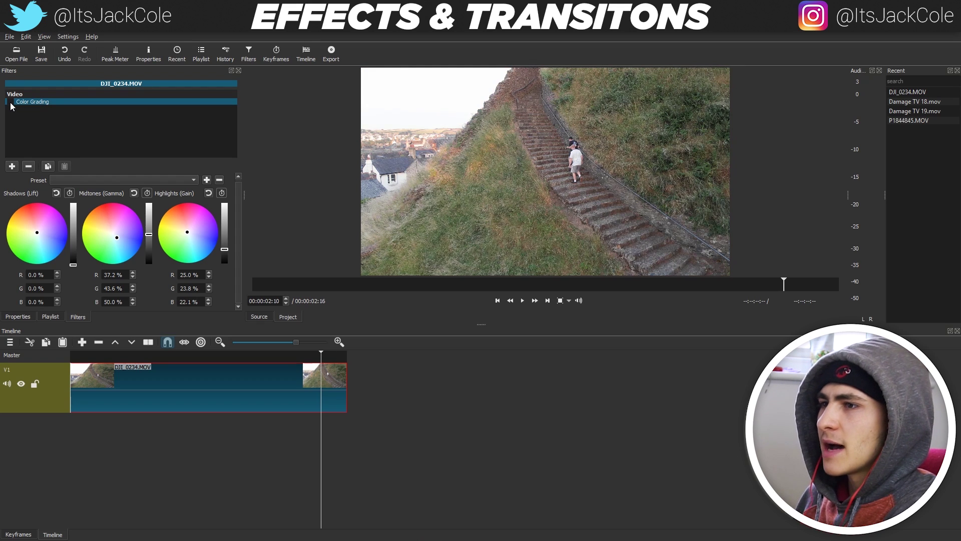
pyautogui.click(11, 103)
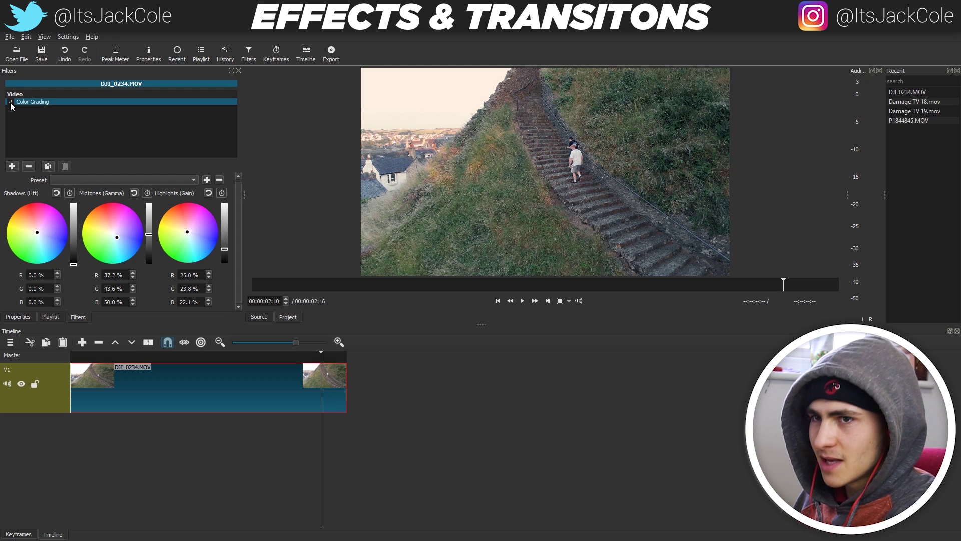
pyautogui.click(11, 102)
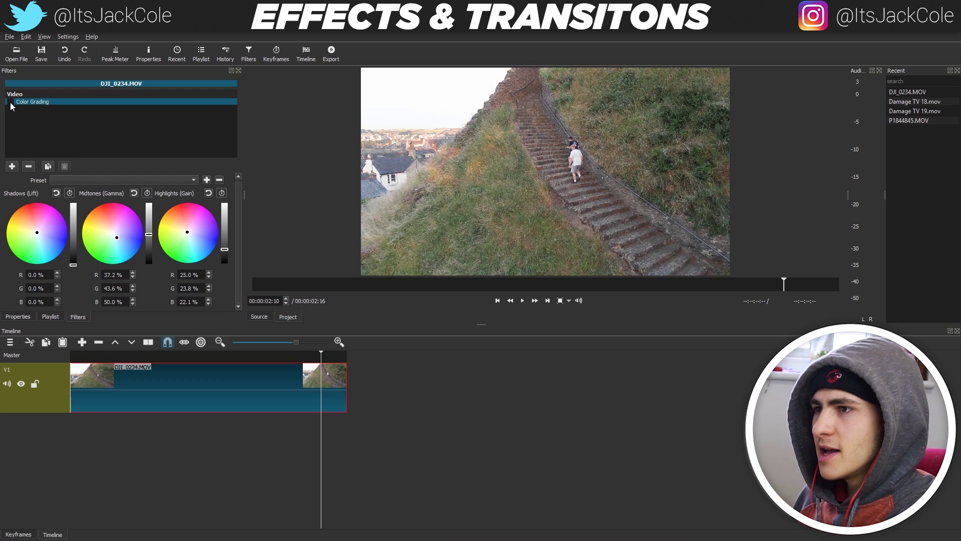
pyautogui.click(11, 103)
pyautogui.moveTo(321, 353); pyautogui.dragTo(67, 359)
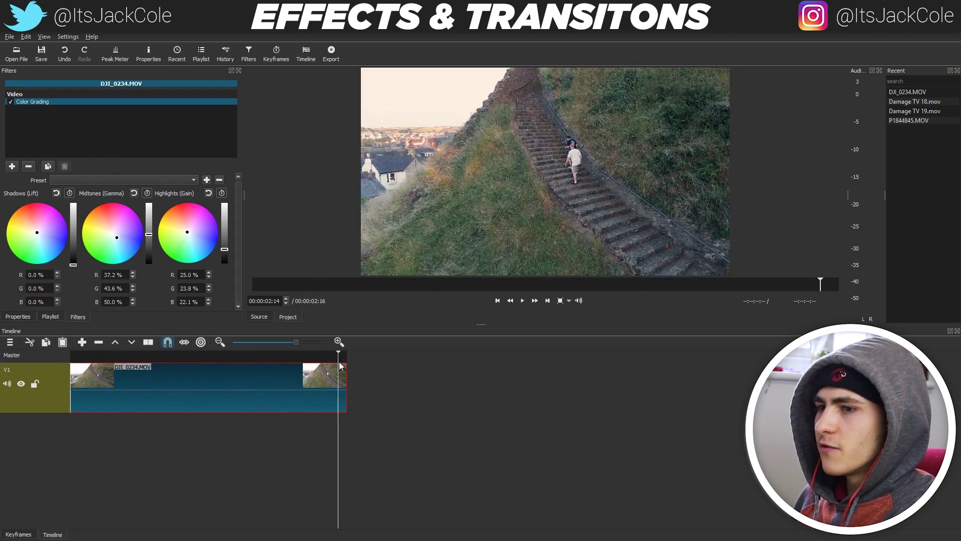
pyautogui.moveTo(113, 354); pyautogui.dragTo(71, 354)
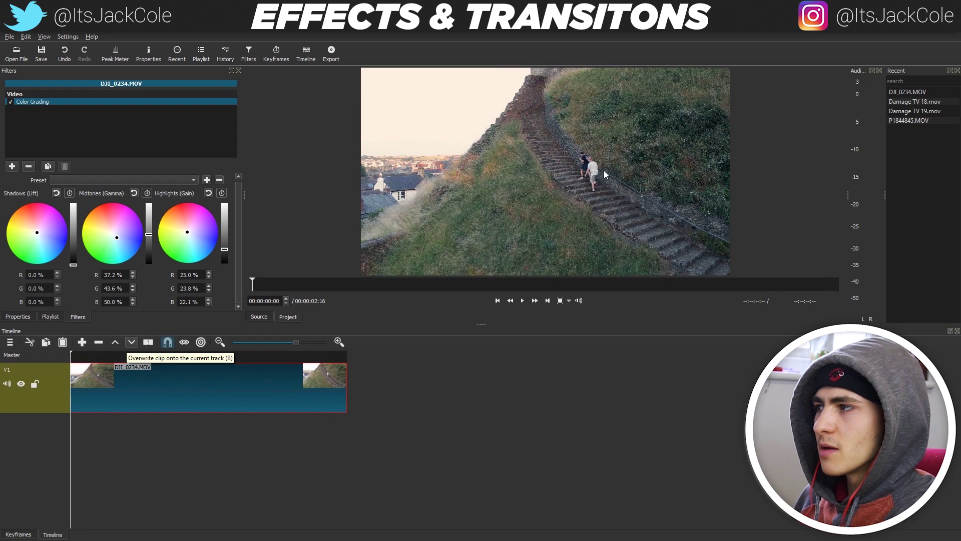
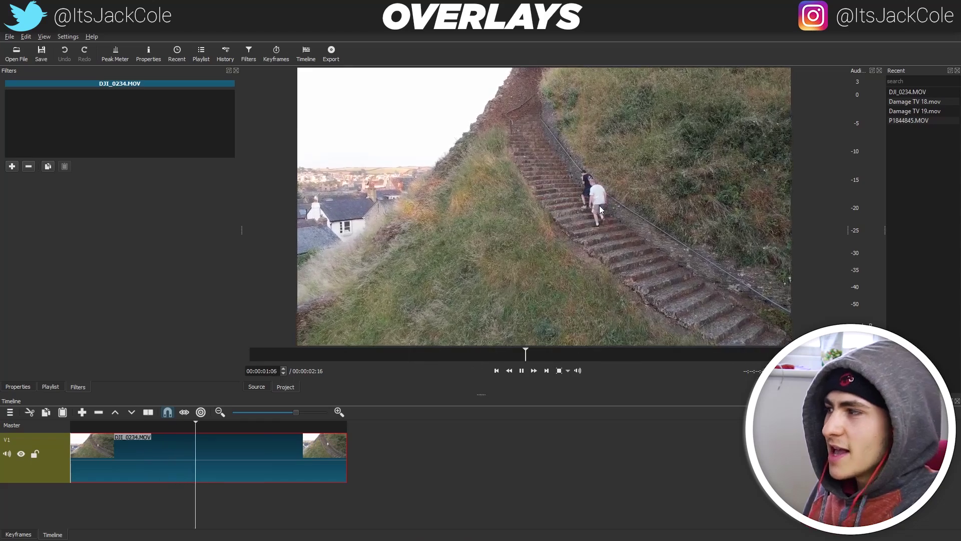
# Stop playback, return to the clip's start, and bring up the Clipper folder in File Explorer to see the overlay files
pyautogui.press('space')
pyautogui.press('Home')
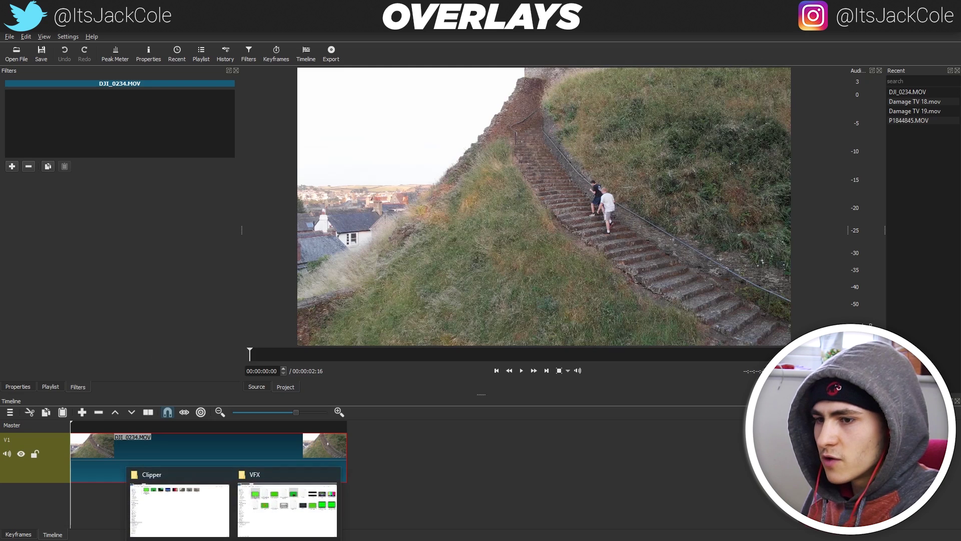
pyautogui.click(185, 514)
pyautogui.moveTo(429, 123); pyautogui.dragTo(164, 91)
pyautogui.moveTo(157, 157); pyautogui.dragTo(221, 91)
pyautogui.moveTo(294, 125); pyautogui.dragTo(423, 86)
# Preview the overlay videos Damage TV 19, Damage TV 18, Damage TV 6, 123 and the smoke green screen, closing the player at the end
pyautogui.doubleClick(428, 80)
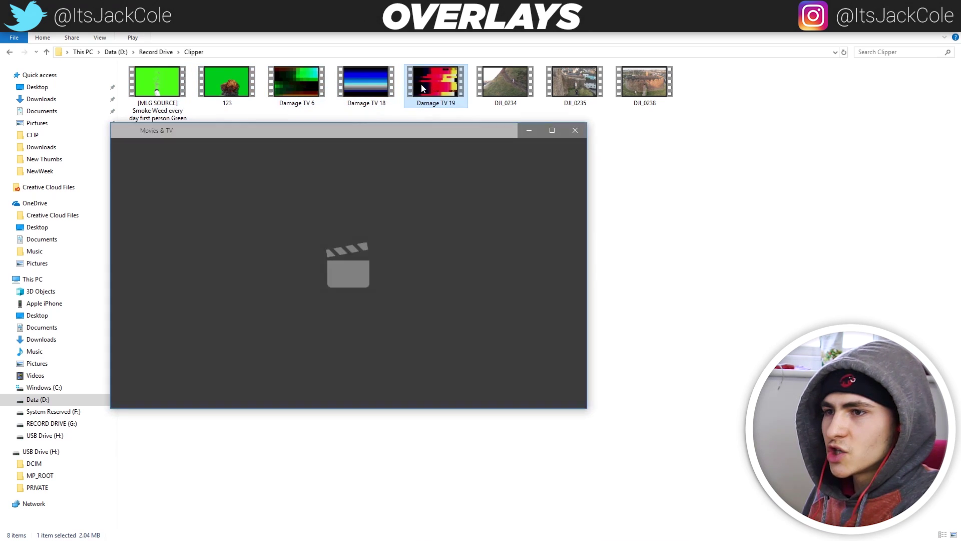
pyautogui.doubleClick(361, 81)
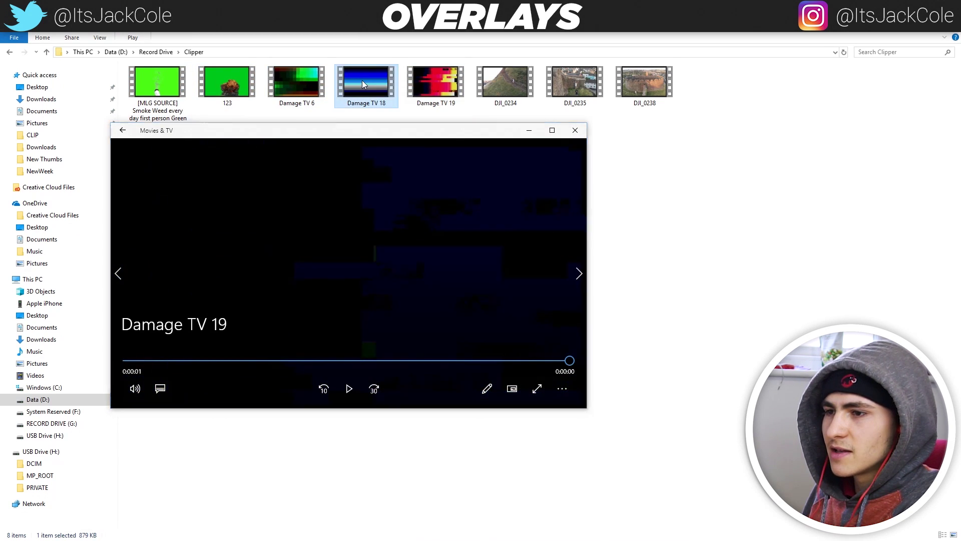
pyautogui.doubleClick(309, 85)
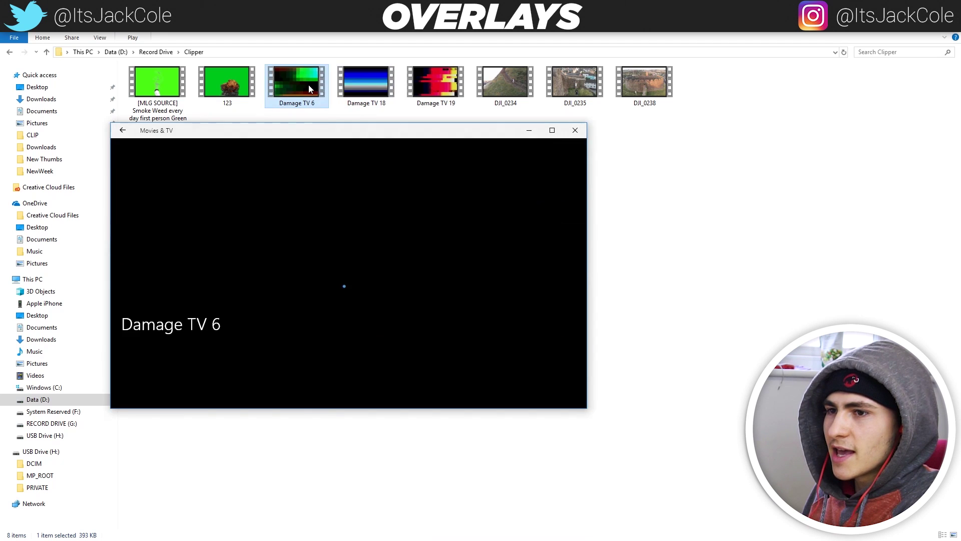
pyautogui.doubleClick(223, 84)
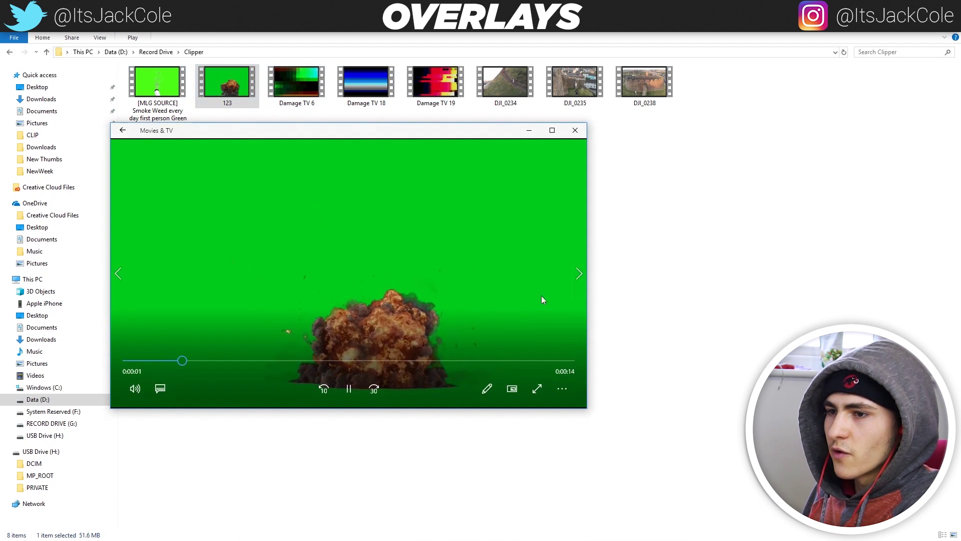
pyautogui.doubleClick(167, 88)
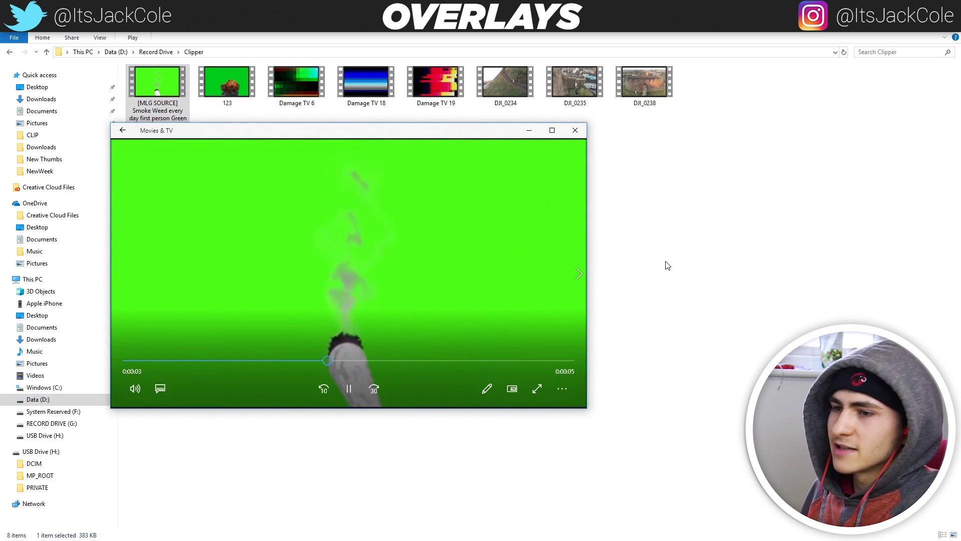
pyautogui.click(575, 130)
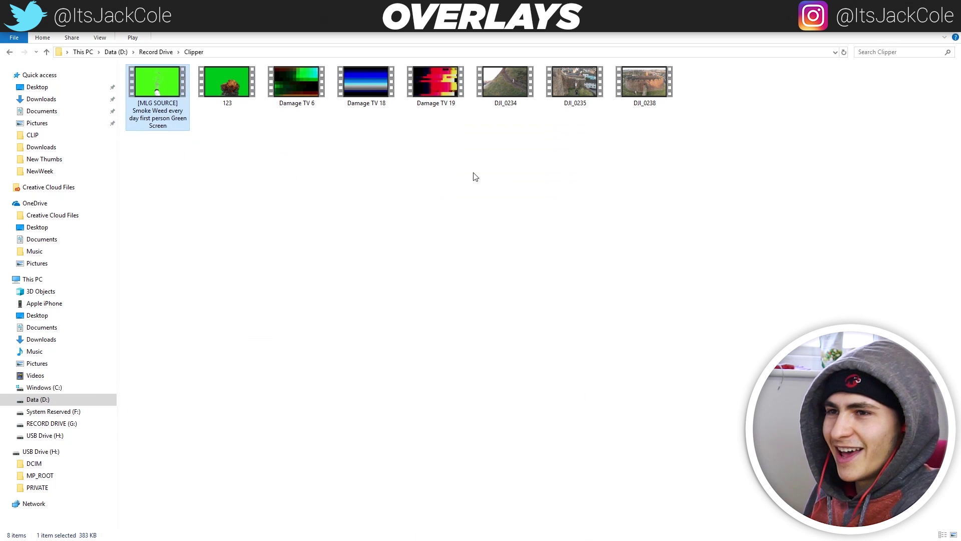
# Select the five overlay files in the Clipper folder, shrink and reposition its window, and return to Shotcut
pyautogui.moveTo(432, 143); pyautogui.dragTo(138, 89)
pyautogui.doubleClick(498, 30)
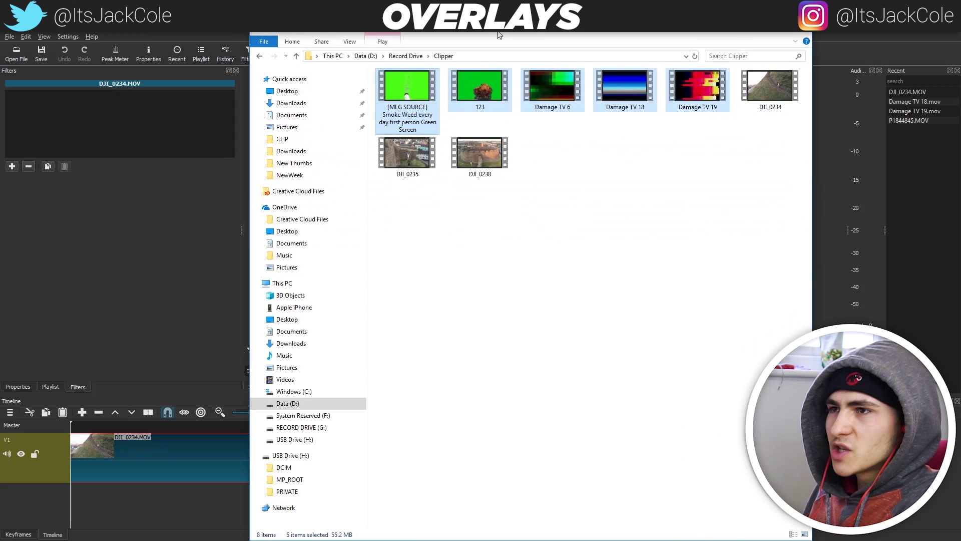
pyautogui.moveTo(498, 34); pyautogui.dragTo(562, 34)
pyautogui.click(95, 253)
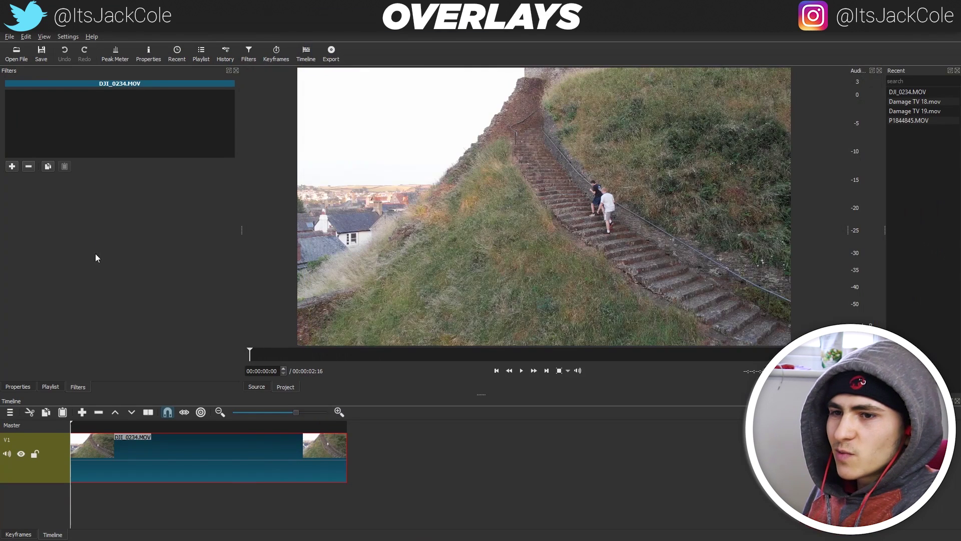
# Show the playlist and preview its drone clips DJI_0234, DJI_0235 and DJI_0238, skimming through DJI_0235
pyautogui.click(51, 386)
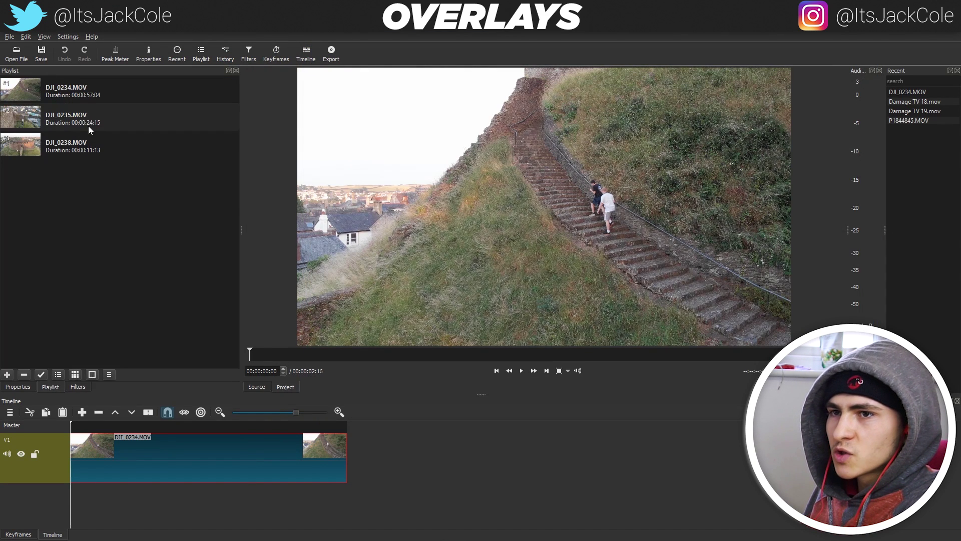
pyautogui.click(78, 89)
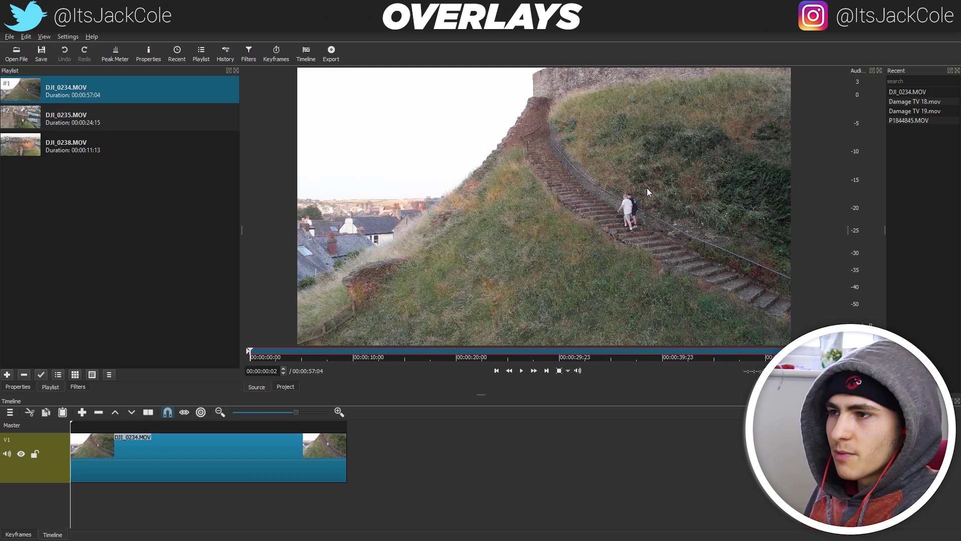
pyautogui.click(80, 124)
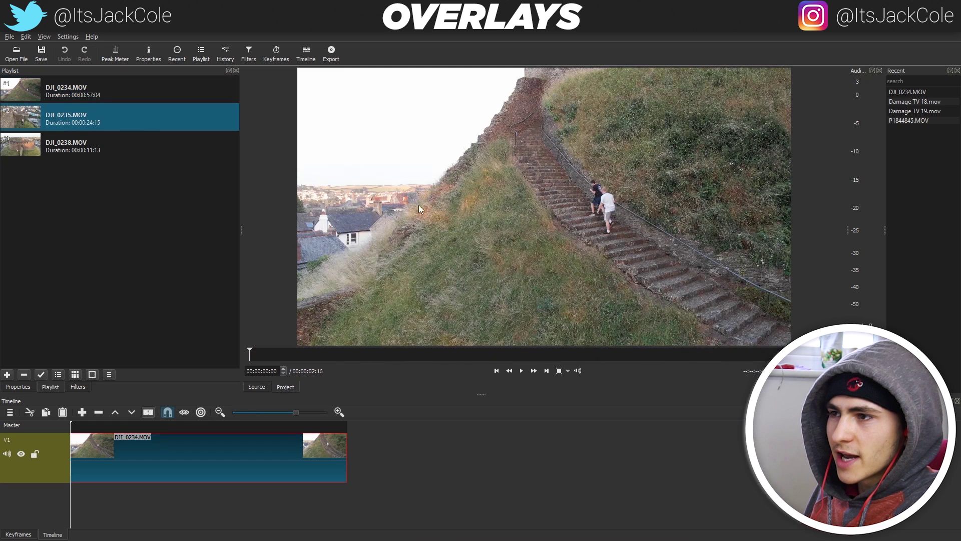
pyautogui.click(601, 351)
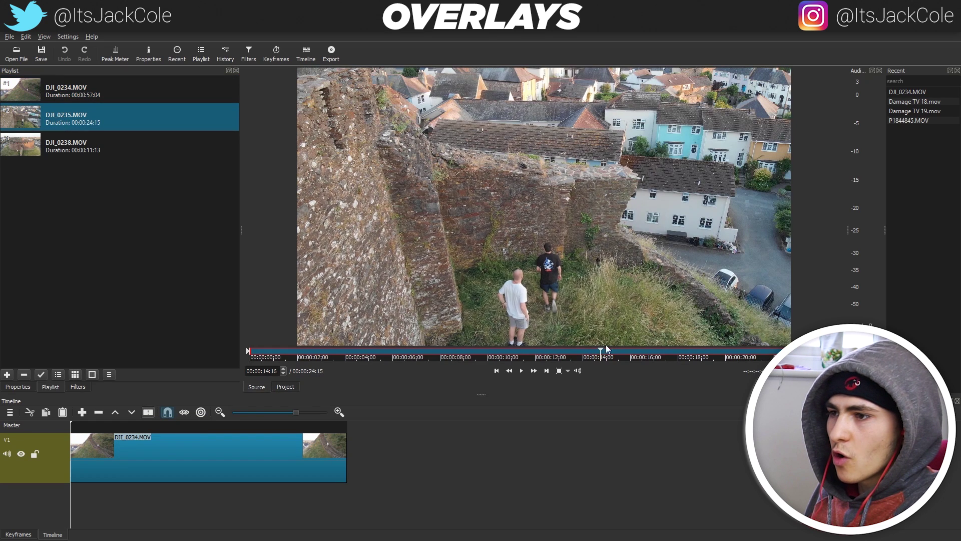
pyautogui.click(715, 353)
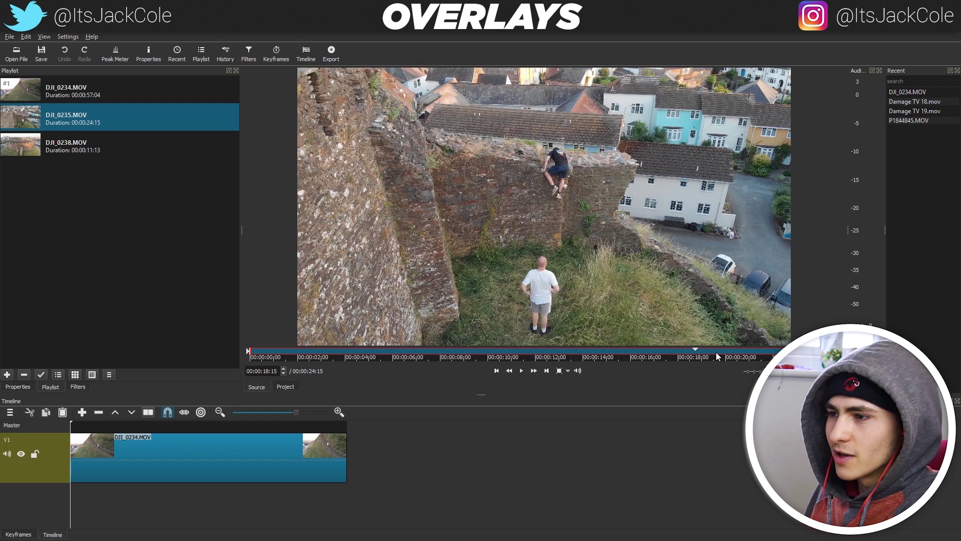
pyautogui.doubleClick(115, 143)
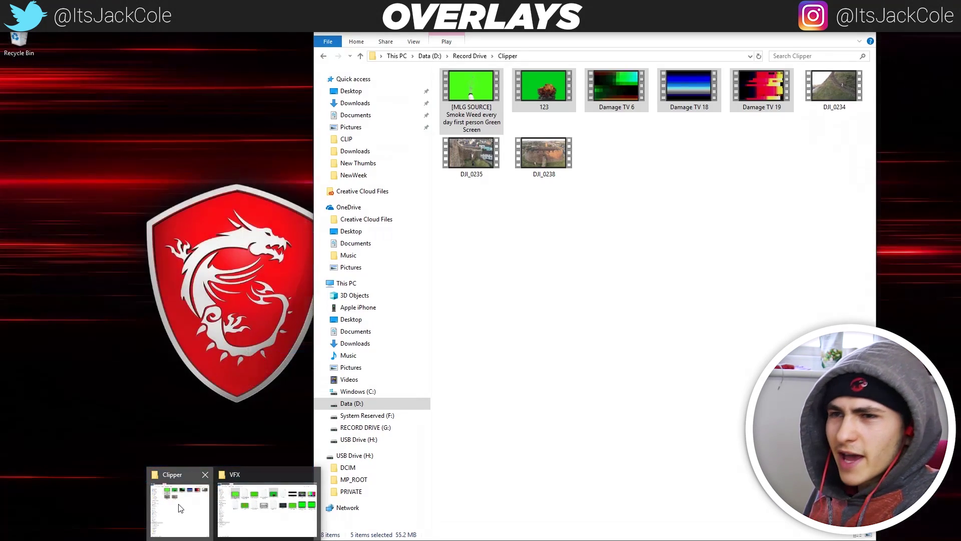
# Add the five overlay files from the Clipper folder to the playlist and pause the smoke green-screen preview
pyautogui.click(185, 511)
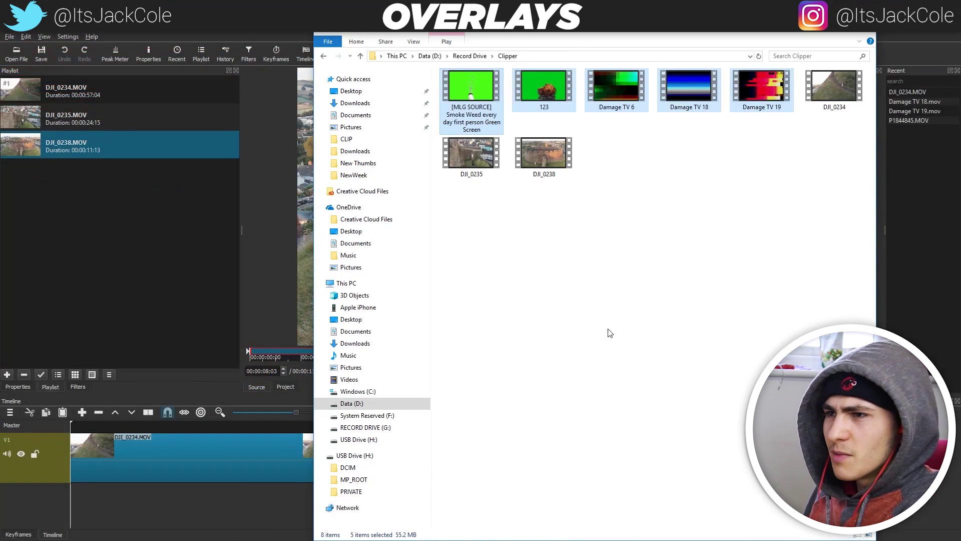
pyautogui.click(704, 158)
pyautogui.click(760, 96)
pyautogui.keyDown('shift'); pyautogui.click(483, 89); pyautogui.keyUp('shift')
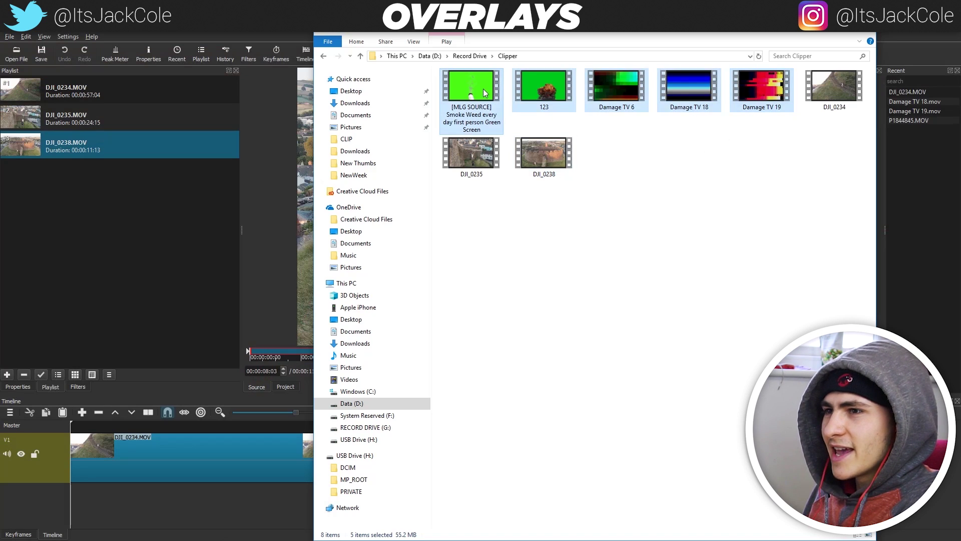
pyautogui.moveTo(467, 83); pyautogui.dragTo(101, 258)
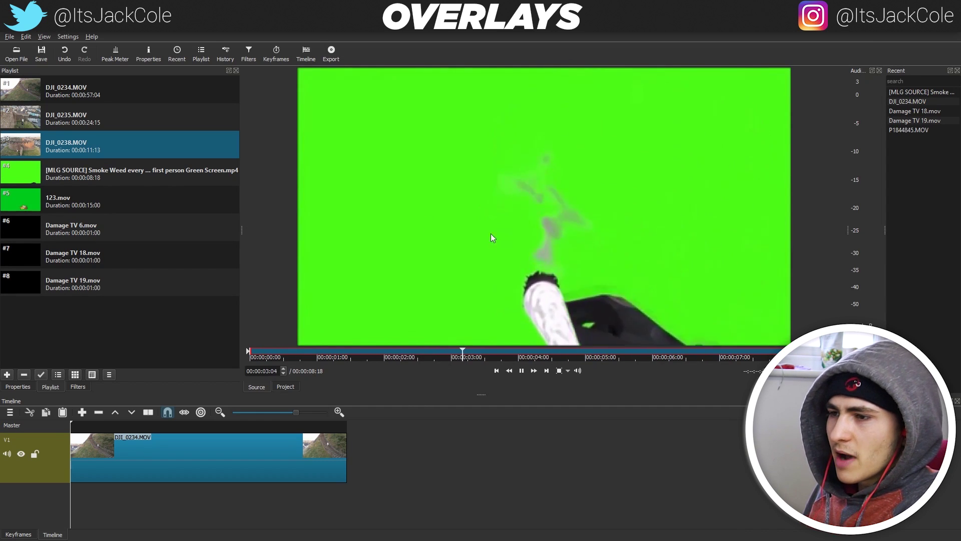
pyautogui.press('space')
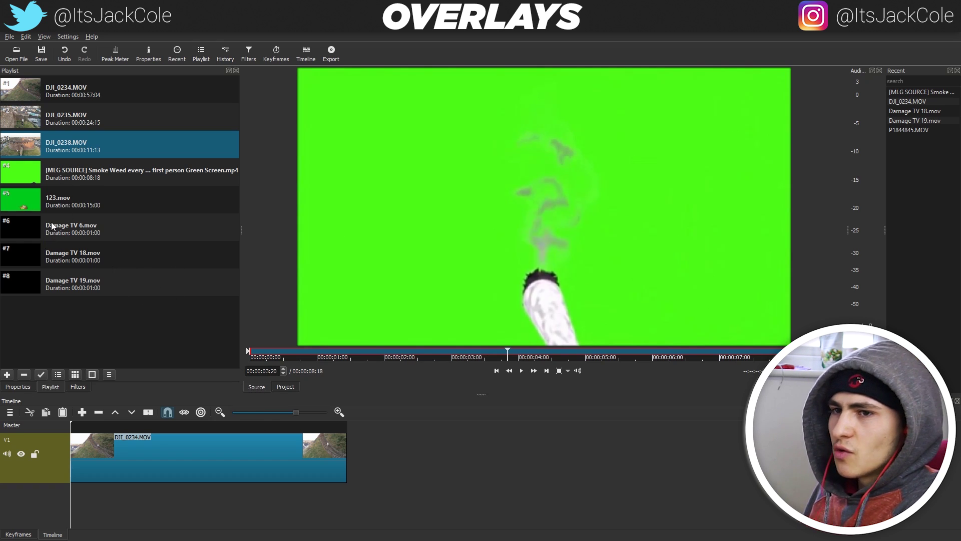
# Move the smoke green-screen clip to the end of the playlist and add a second video track above V1
pyautogui.moveTo(59, 172); pyautogui.dragTo(115, 288)
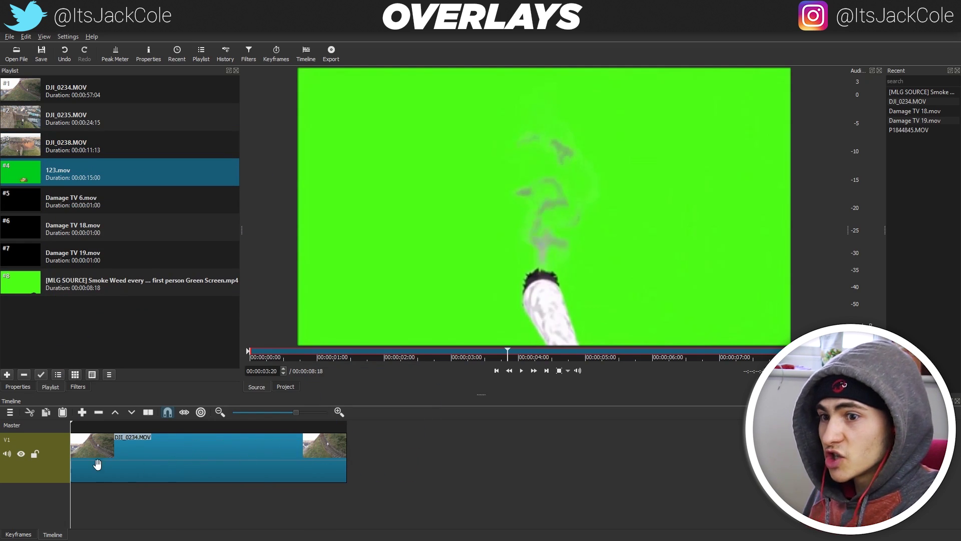
pyautogui.click(112, 456)
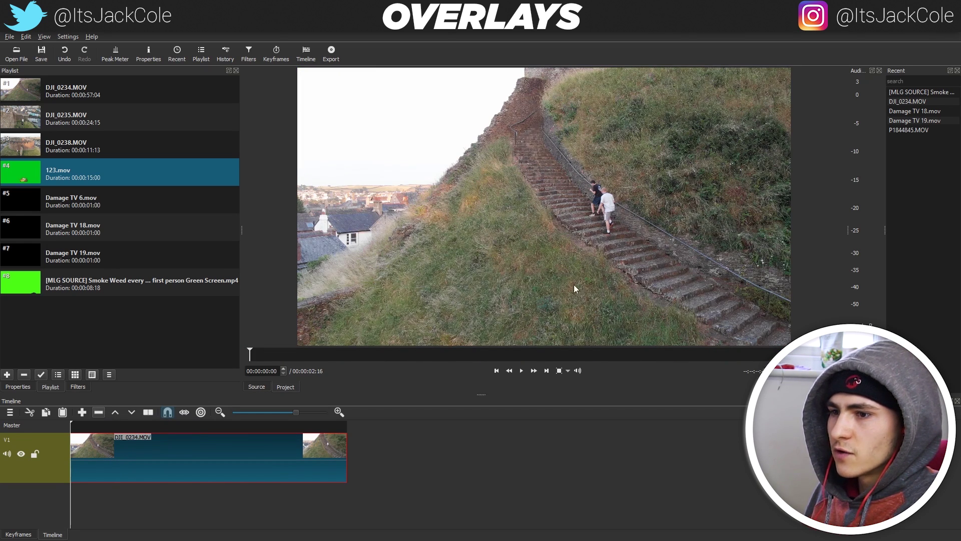
pyautogui.rightClick(394, 447)
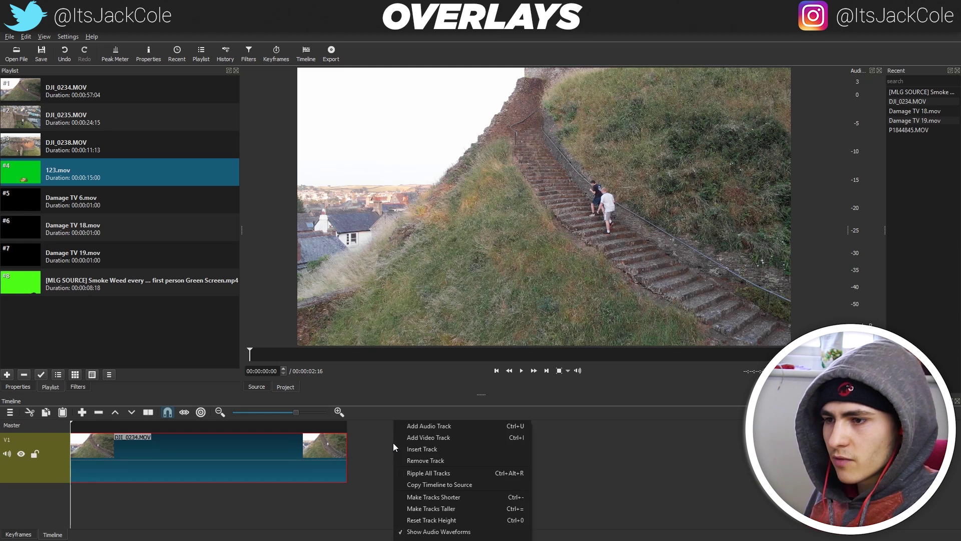
pyautogui.click(440, 438)
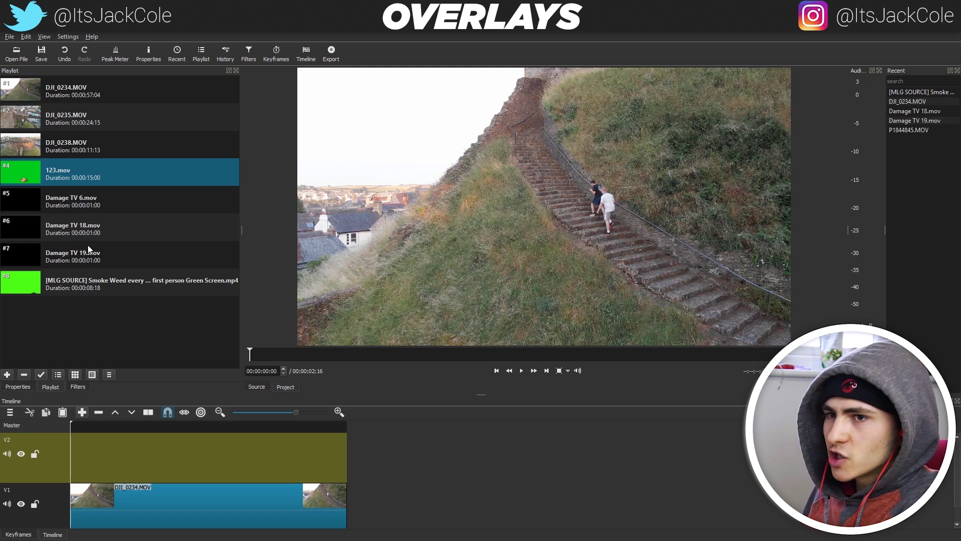
# Place the smoke green-screen clip on track V2 at the timeline's start and return the playhead to the beginning
pyautogui.moveTo(74, 182); pyautogui.dragTo(105, 196)
pyautogui.moveTo(125, 287); pyautogui.dragTo(82, 455)
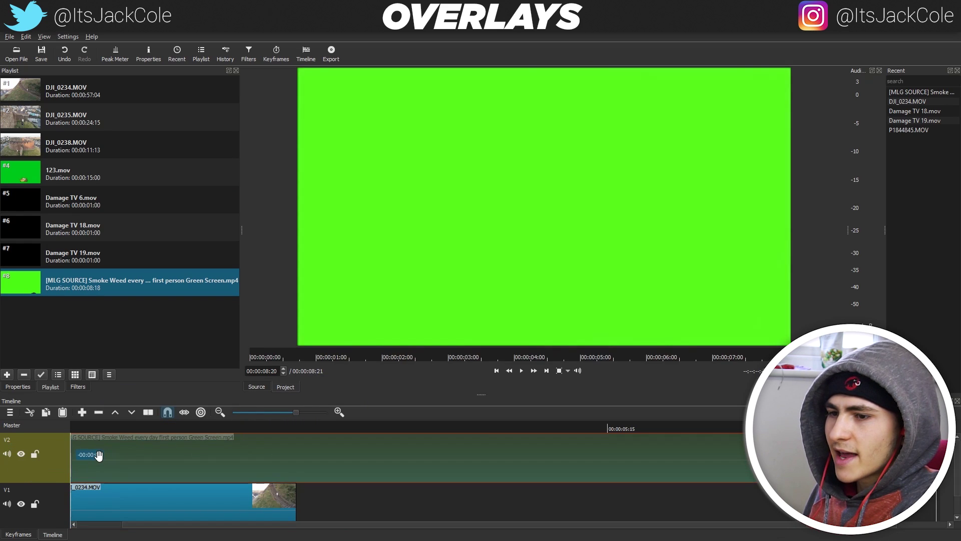
pyautogui.moveTo(166, 522); pyautogui.dragTo(114, 466)
pyautogui.moveTo(104, 429); pyautogui.dragTo(63, 437)
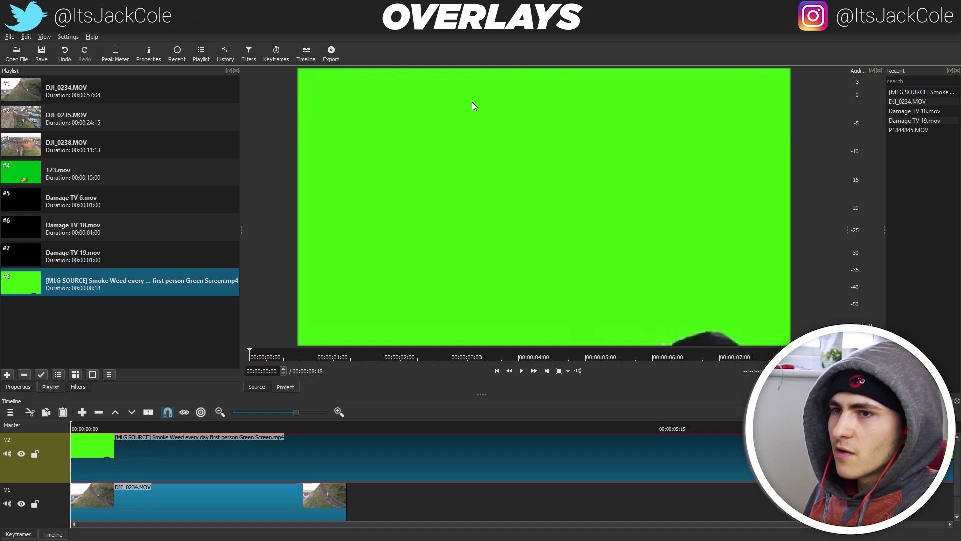
# Apply the Chroma Key: Advanced video filter to the smoke clip and sample its green background as the key color
pyautogui.click(78, 387)
pyautogui.click(12, 166)
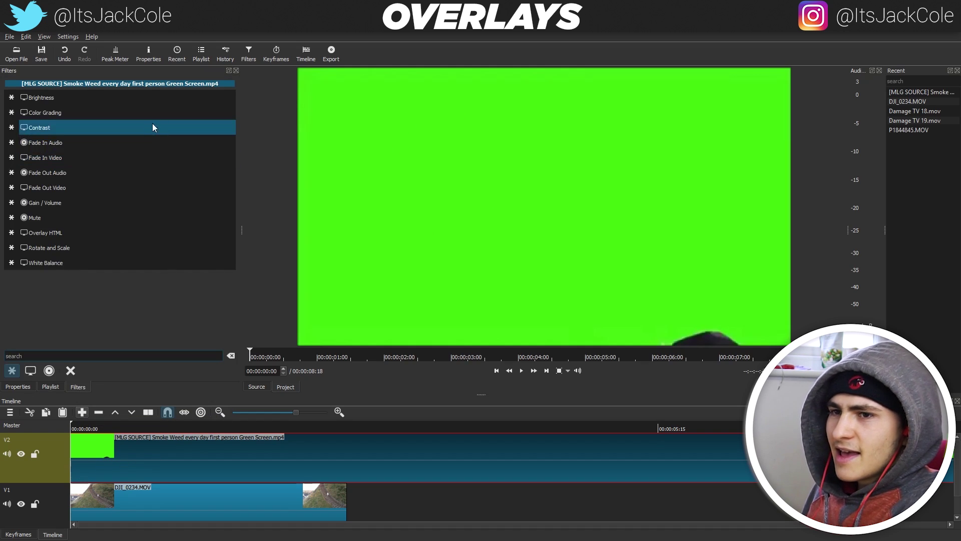
pyautogui.click(31, 371)
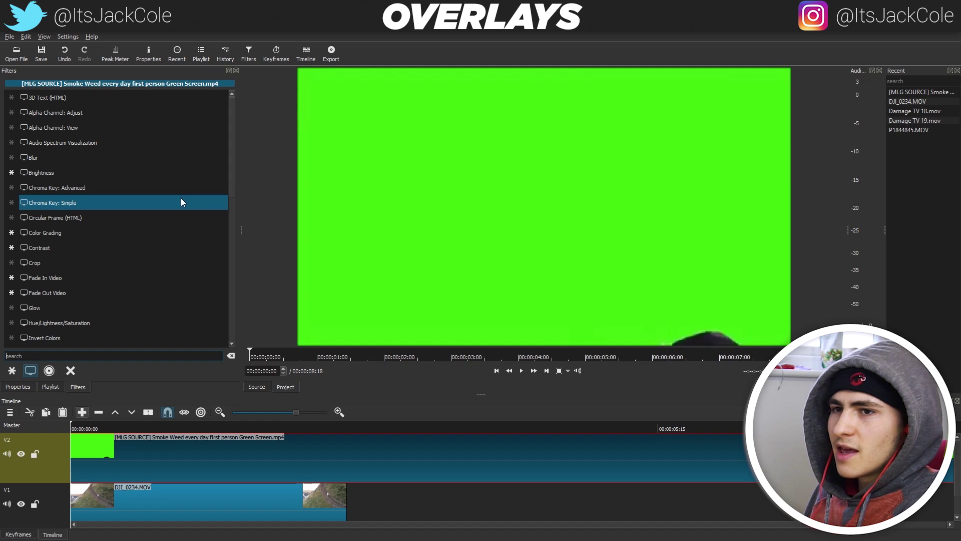
pyautogui.click(81, 191)
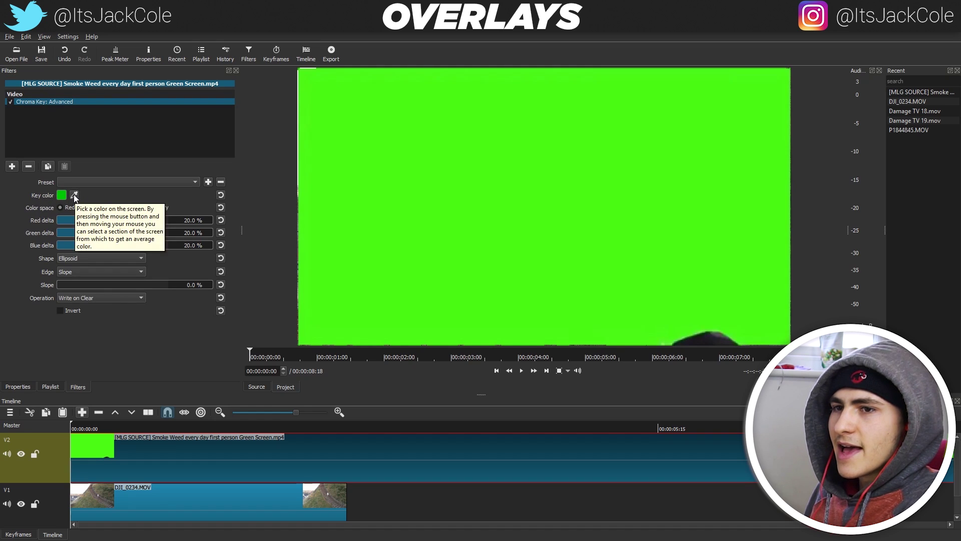
pyautogui.click(74, 195)
pyautogui.click(329, 184)
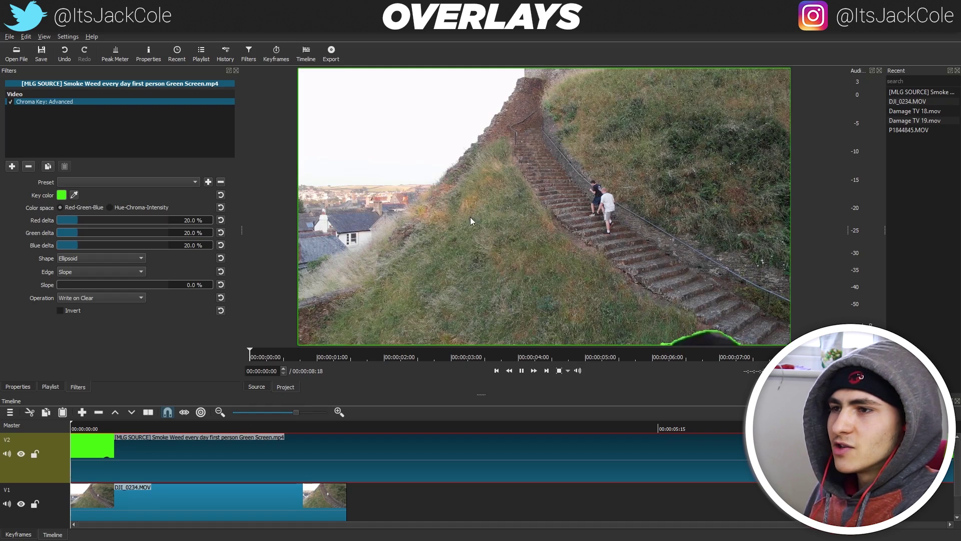
# At 00:00:01:02, add the Key Spill: Advanced filter to the smoke clip and sample its target and key colors from the hand's green outline
pyautogui.moveTo(166, 429); pyautogui.dragTo(184, 431)
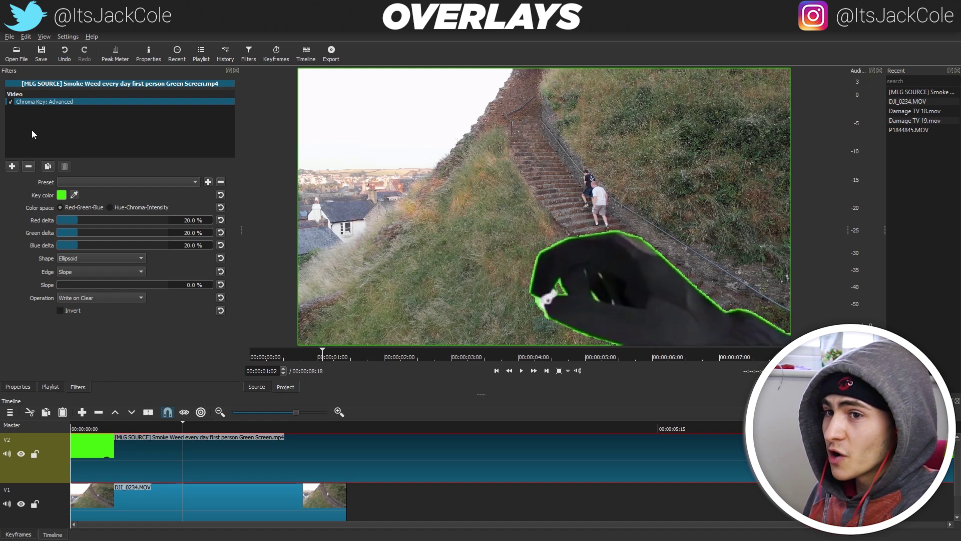
pyautogui.click(12, 166)
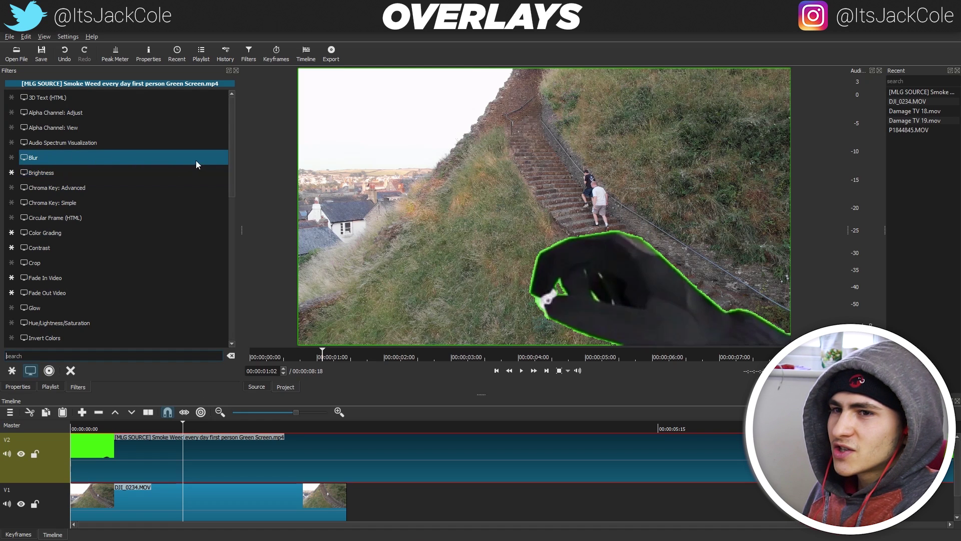
pyautogui.moveTo(231, 124); pyautogui.dragTo(217, 169)
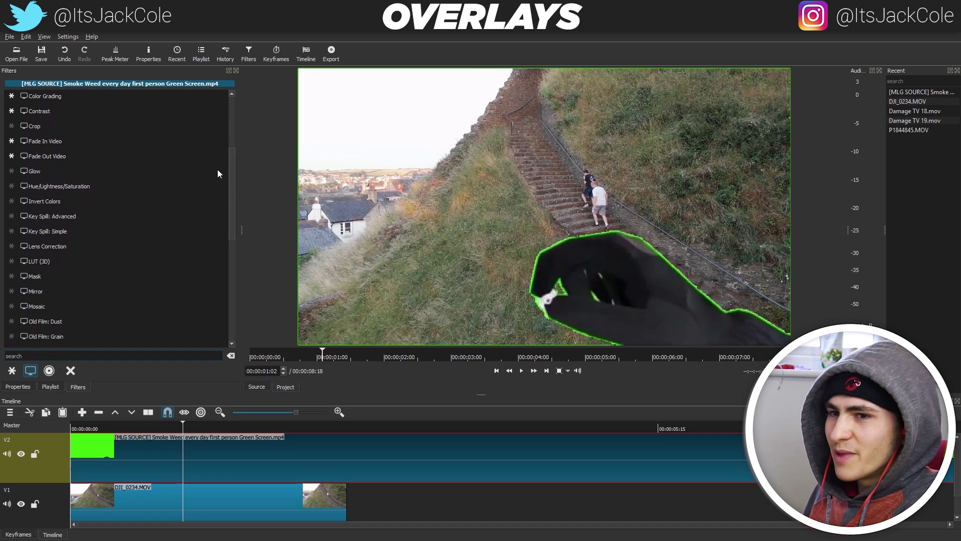
pyautogui.click(86, 217)
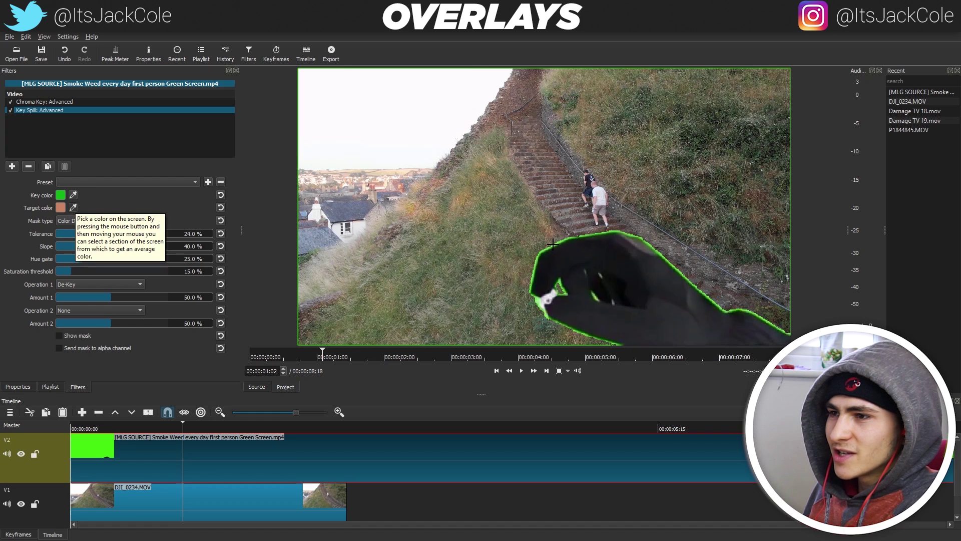
pyautogui.click(554, 245)
pyautogui.click(73, 207)
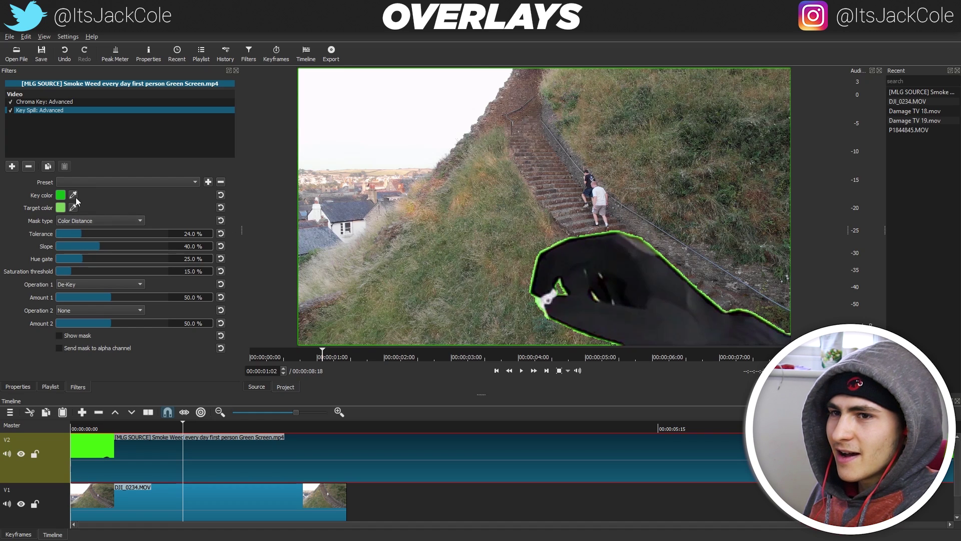
pyautogui.click(565, 239)
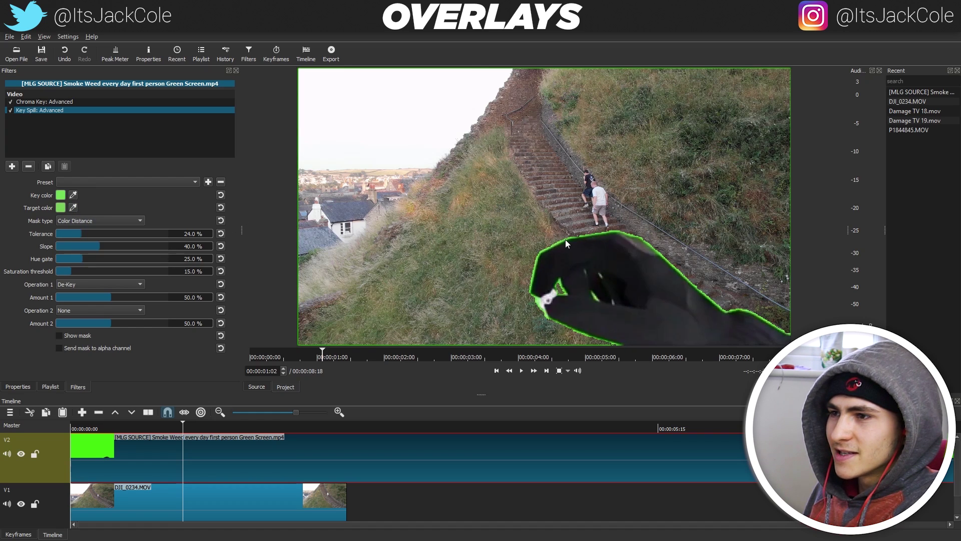
# Sample the dark glove as the Key Spill target color and set Amount 1 to 100% and Amount 2 to 0.9%
pyautogui.click(73, 207)
pyautogui.click(598, 257)
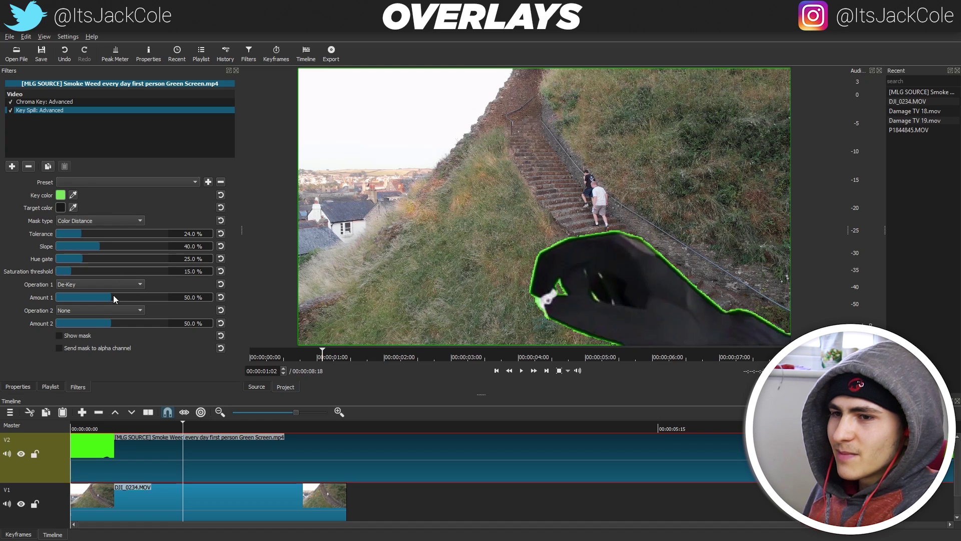
pyautogui.moveTo(160, 299); pyautogui.dragTo(168, 299)
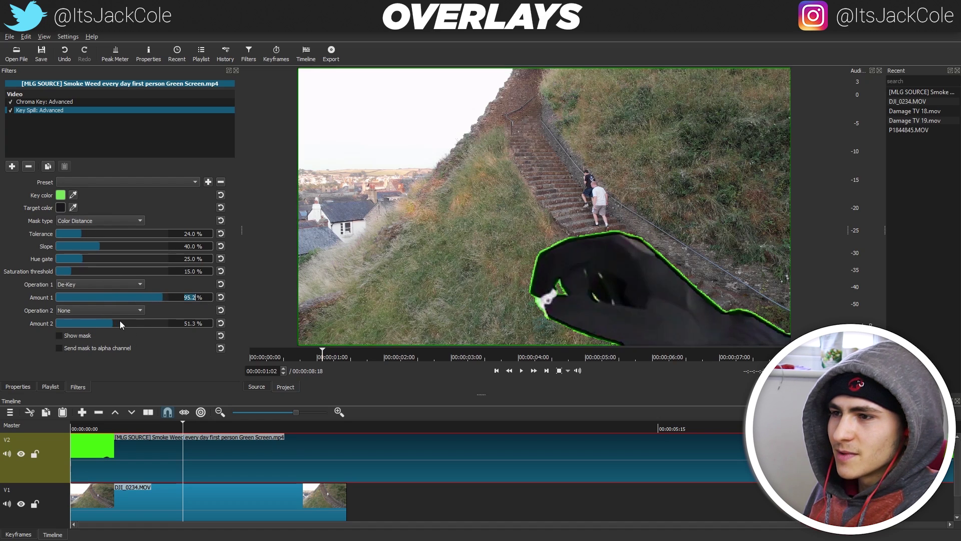
pyautogui.click(57, 323)
pyautogui.moveTo(166, 298); pyautogui.dragTo(216, 301)
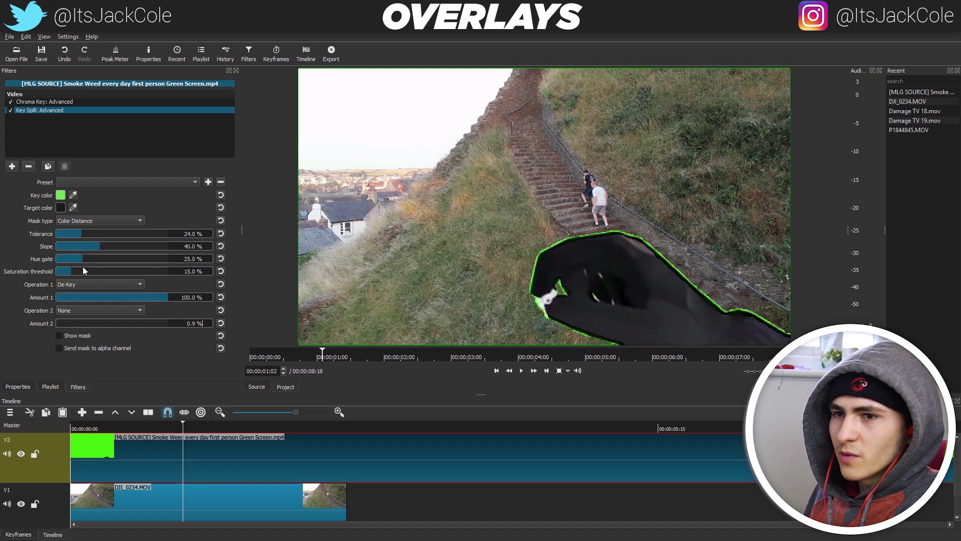
# Set Key Spill to the Transparency mask with 37.3% tolerance, 89.9% slope, 78.5% hue gate and 97.4% saturation threshold
pyautogui.moveTo(97, 272); pyautogui.dragTo(54, 273)
pyautogui.moveTo(98, 245); pyautogui.dragTo(169, 273)
pyautogui.doubleClick(190, 271)
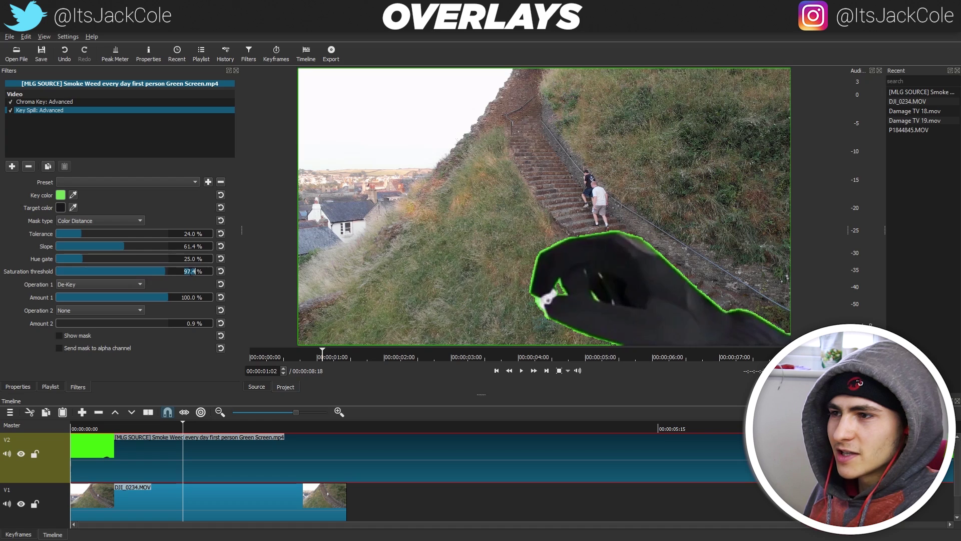
pyautogui.click(131, 234)
pyautogui.moveTo(151, 233)
pyautogui.mouseDown()
pyautogui.moveTo(42, 235)
pyautogui.moveTo(135, 234)
pyautogui.mouseUp()
pyautogui.click(116, 220)
pyautogui.click(105, 233)
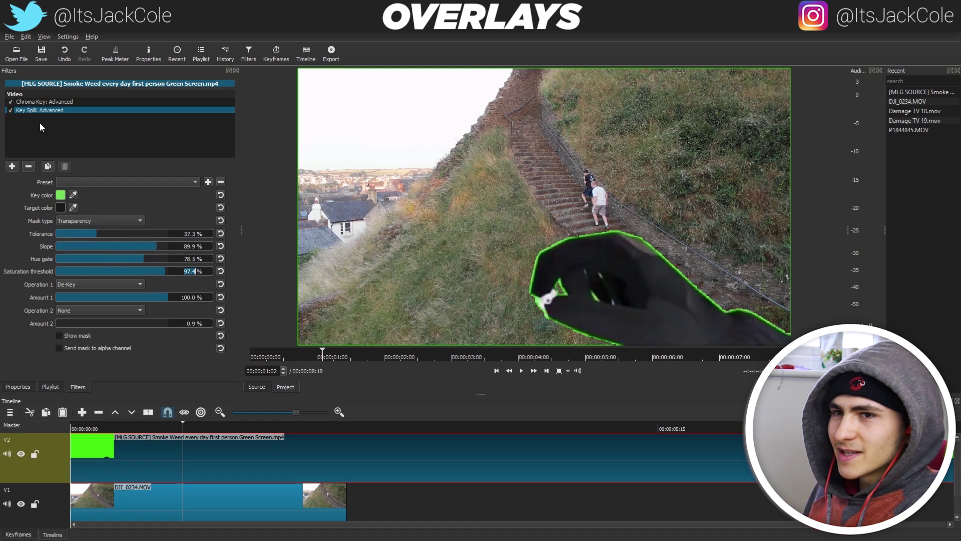
# Replace Key Spill: Advanced with a fresh copy, sample its key color from the hand's green outline and set tolerance to 0%
pyautogui.click(28, 167)
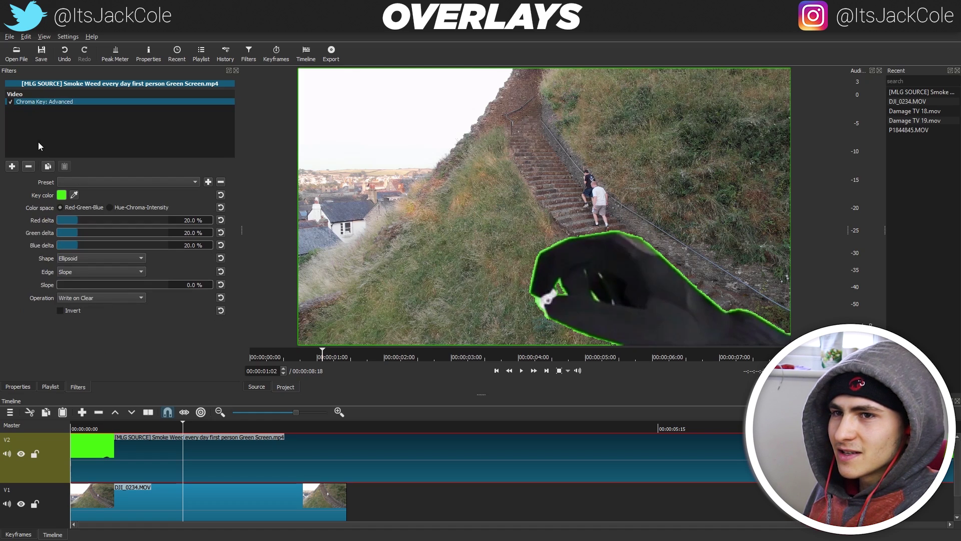
pyautogui.click(12, 166)
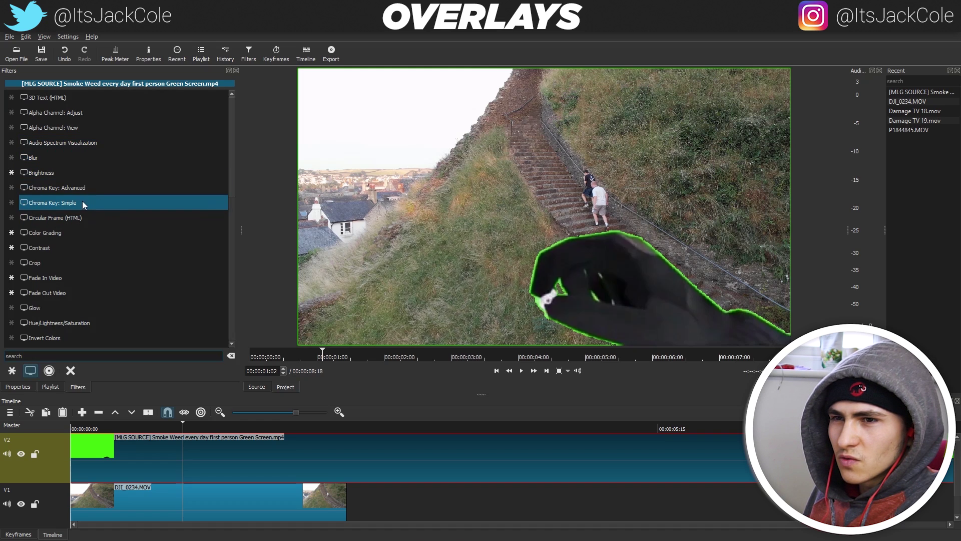
pyautogui.scroll(-5, 105, 201)
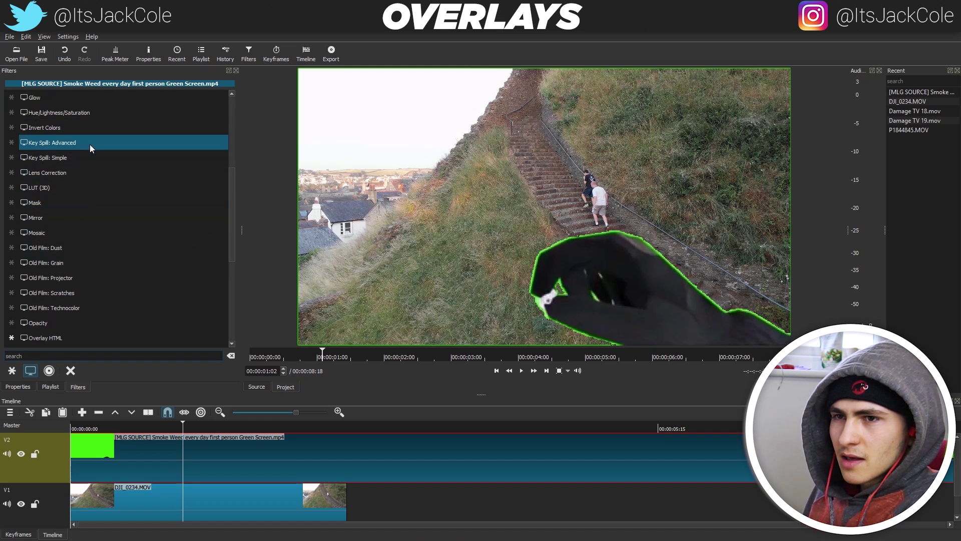
pyautogui.click(70, 143)
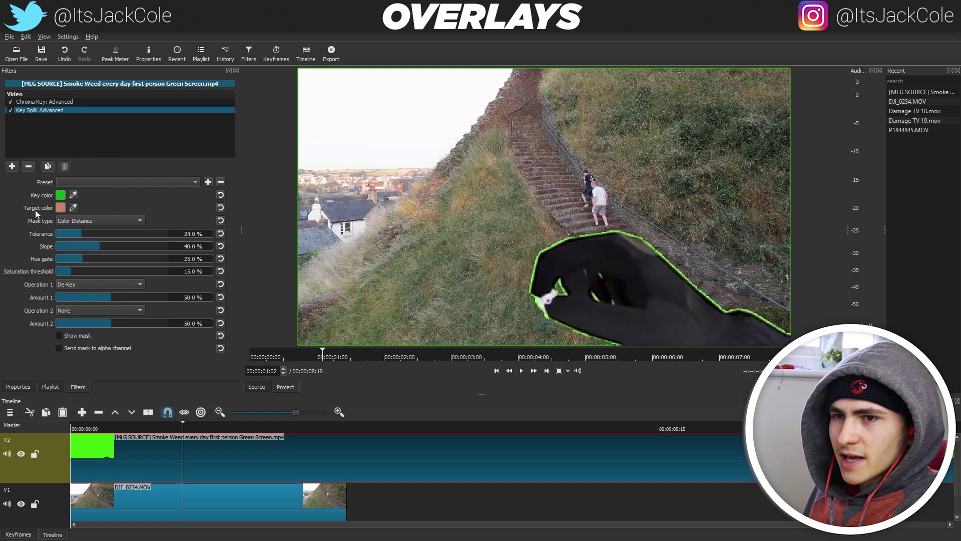
pyautogui.click(74, 195)
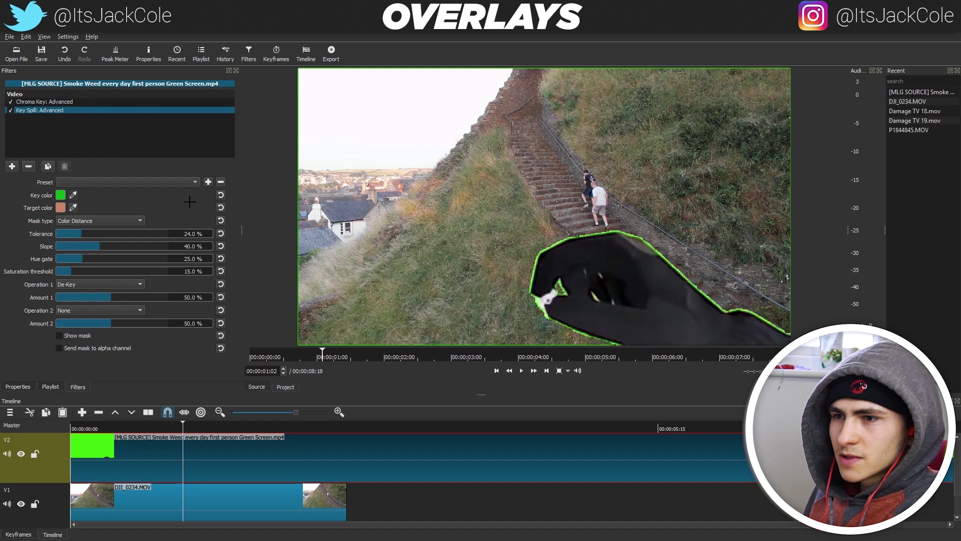
pyautogui.click(546, 249)
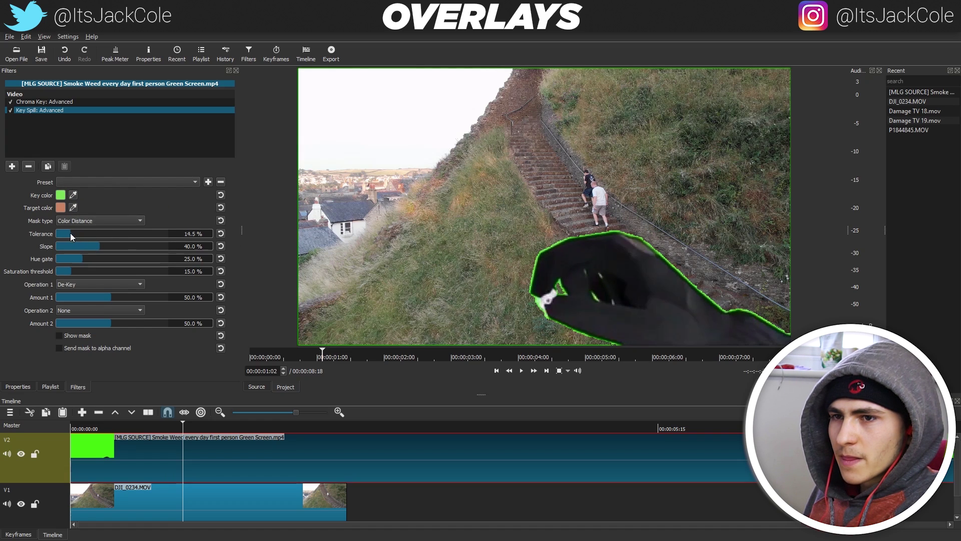
pyautogui.moveTo(86, 236); pyautogui.dragTo(168, 233)
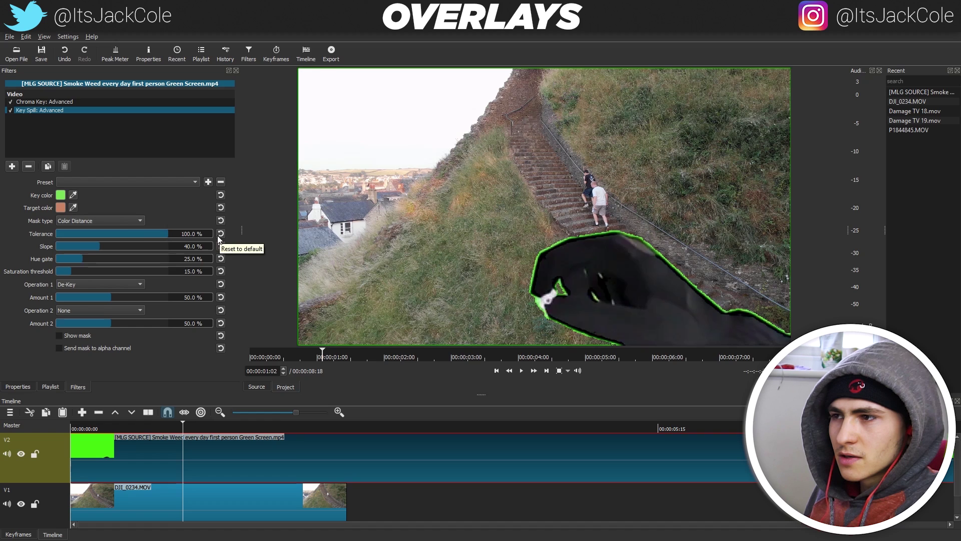
pyautogui.moveTo(94, 234); pyautogui.dragTo(33, 237)
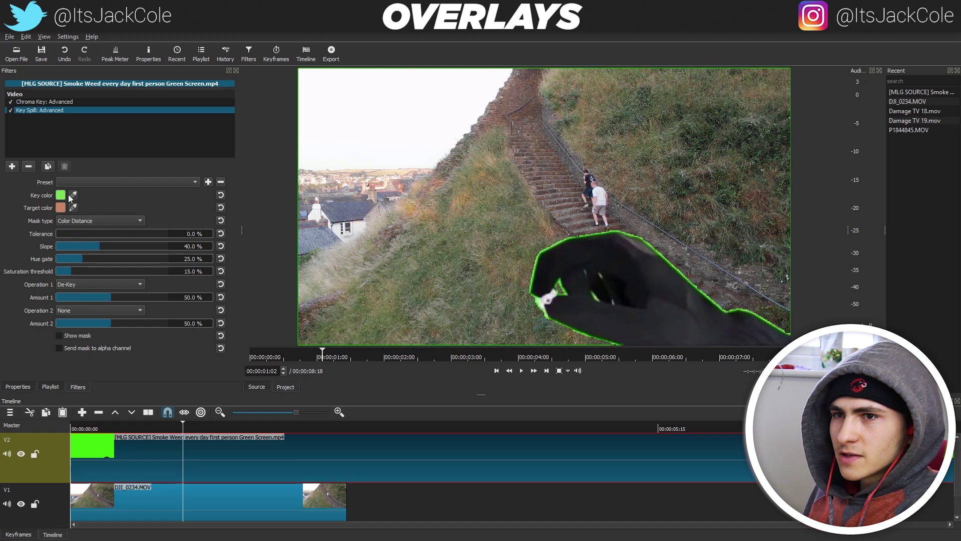
# Remove both filters from the smoke clip, delete the clip from V2 and return the playhead to the start
pyautogui.click(29, 167)
pyautogui.click(29, 167)
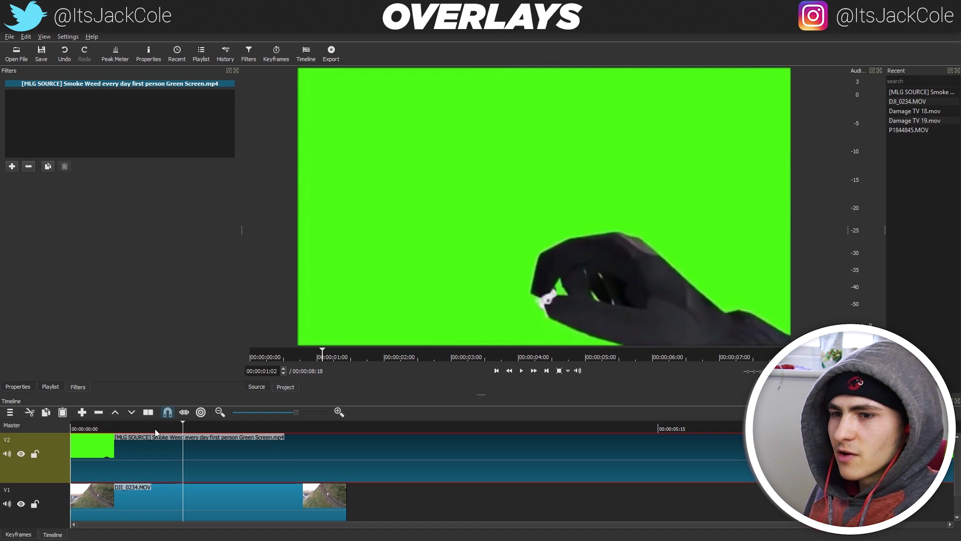
pyautogui.press('Delete')
pyautogui.press('Home')
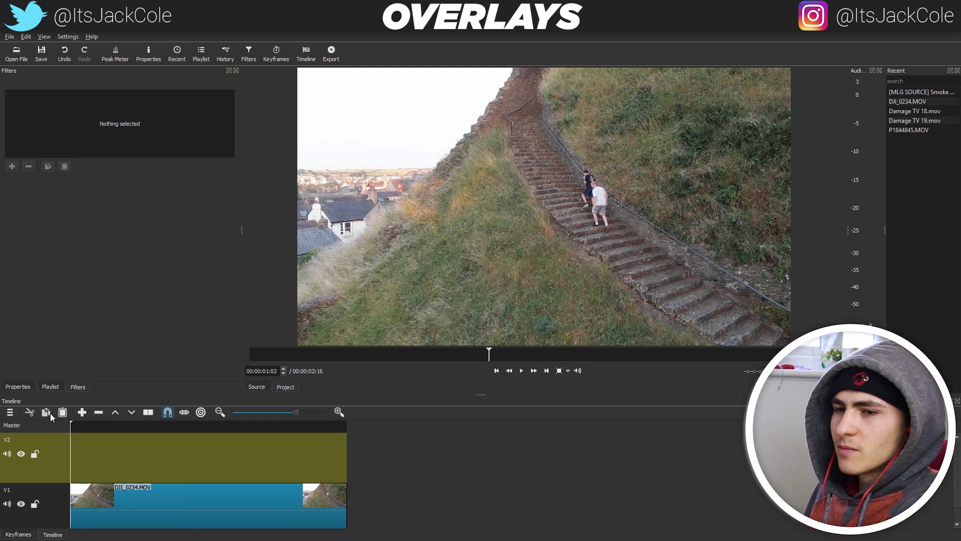
# Place Damage TV 6.mov at the start of track V2 and play it from the beginning
pyautogui.click(50, 387)
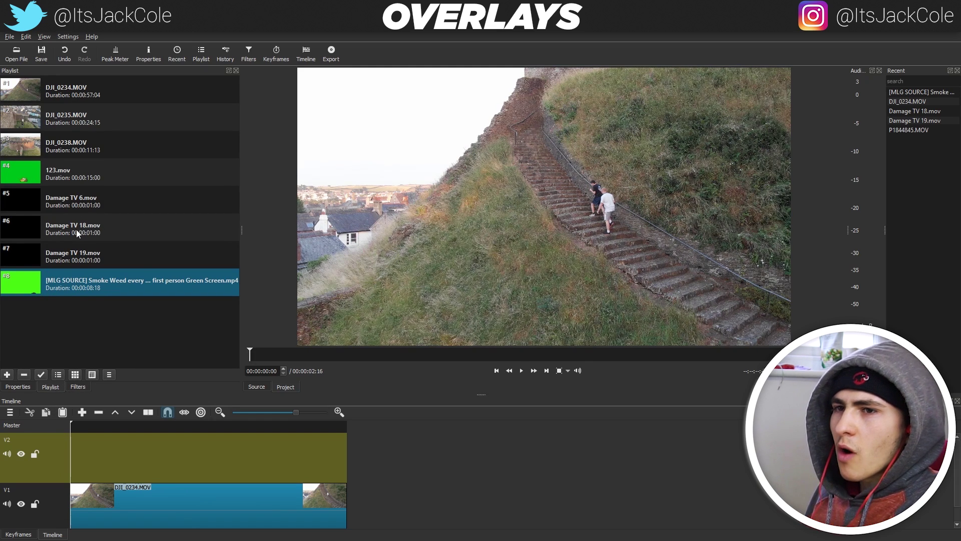
pyautogui.moveTo(75, 204); pyautogui.dragTo(91, 447)
pyautogui.press('Home')
pyautogui.press('space')
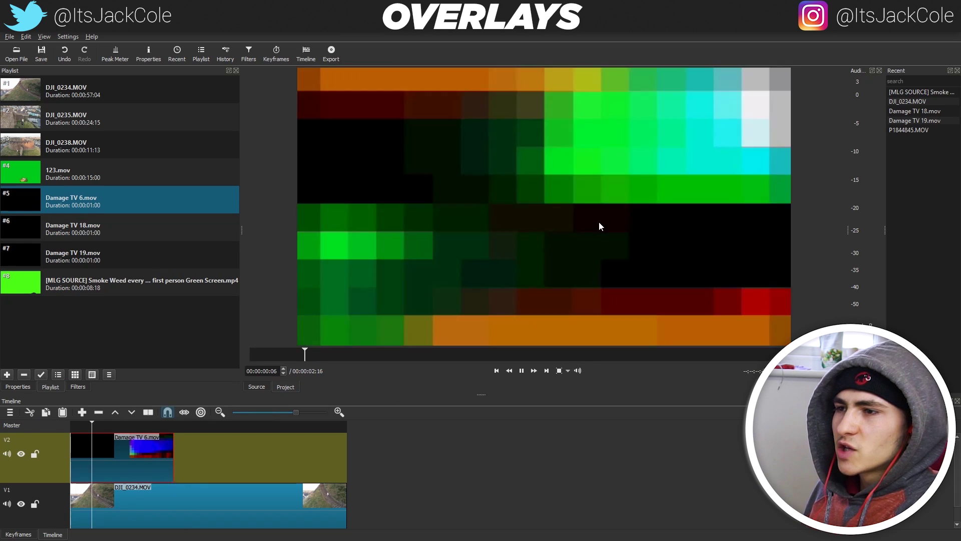
# At 00:00:00:04, apply Chroma Key: Advanced to Damage TV 6.mov and sample its black background as the key color
pyautogui.moveTo(170, 430); pyautogui.dragTo(88, 430)
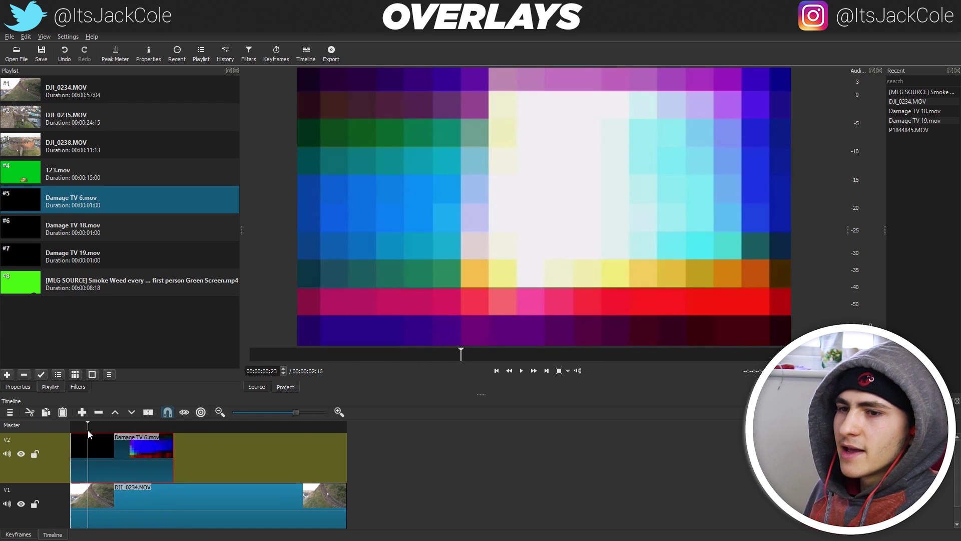
pyautogui.click(79, 388)
pyautogui.click(12, 166)
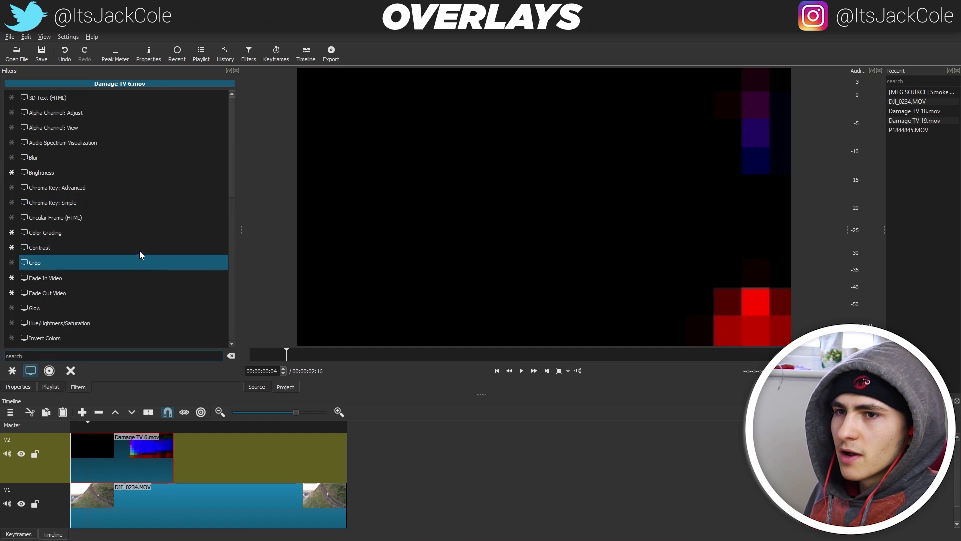
pyautogui.click(110, 193)
pyautogui.click(74, 195)
pyautogui.click(459, 161)
# Move Damage TV 6.mov later on track V2 so it starts at about 00:00:00:07
pyautogui.click(75, 425)
pyautogui.click(71, 426)
pyautogui.moveTo(118, 453); pyautogui.dragTo(148, 454)
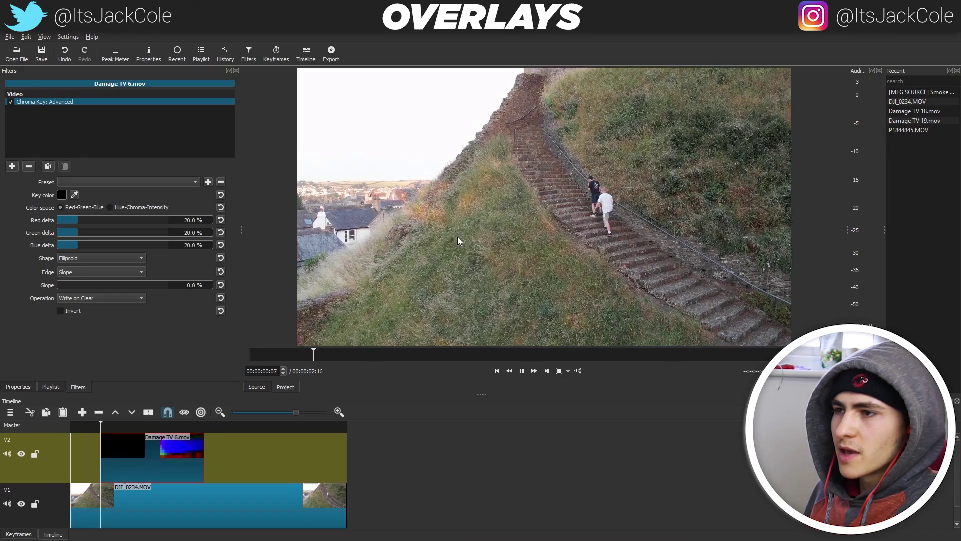
# Play and scrub through the Damage TV 6.mov overlay to examine how the keyed glitch looks over the drone footage
pyautogui.click(96, 427)
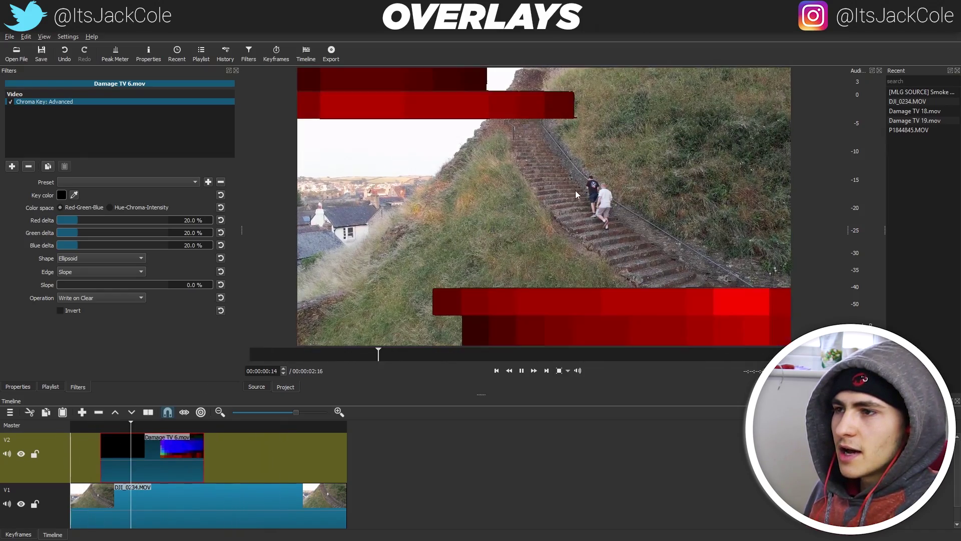
pyautogui.press('space')
pyautogui.moveTo(150, 427); pyautogui.dragTo(131, 427)
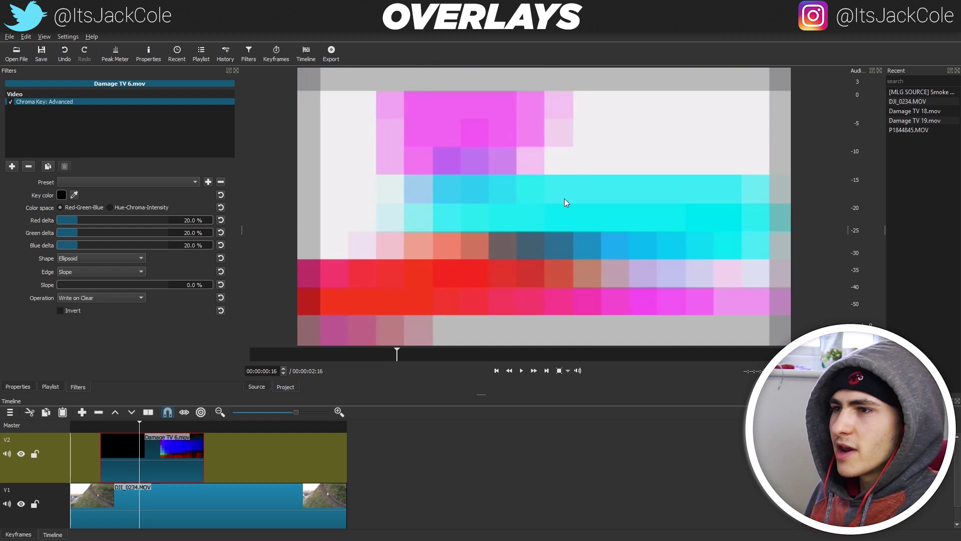
pyautogui.press('space')
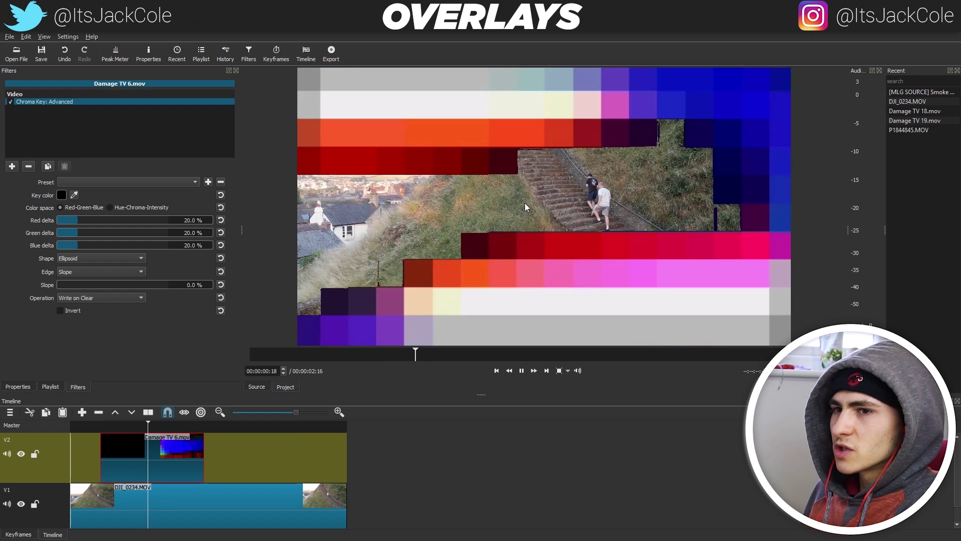
pyautogui.click(175, 427)
pyautogui.click(179, 429)
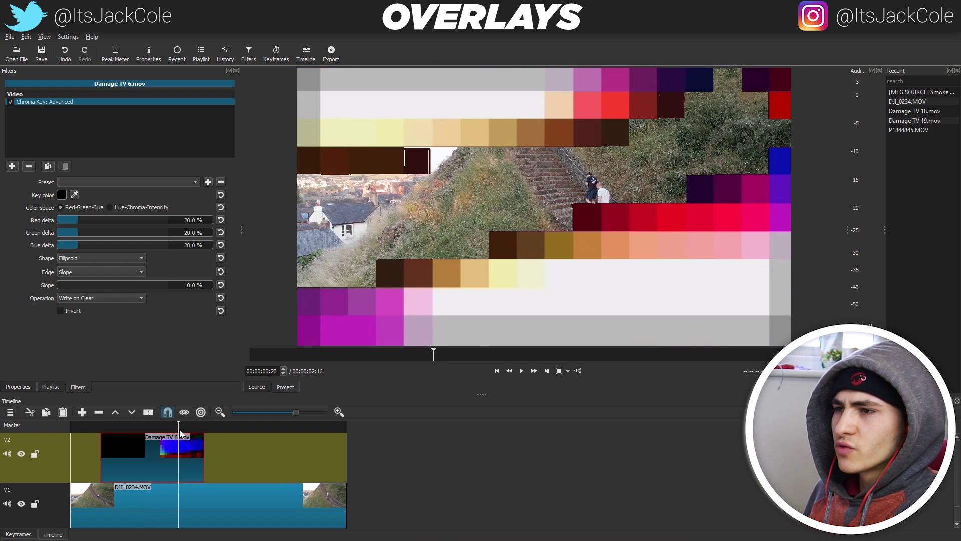
pyautogui.click(184, 429)
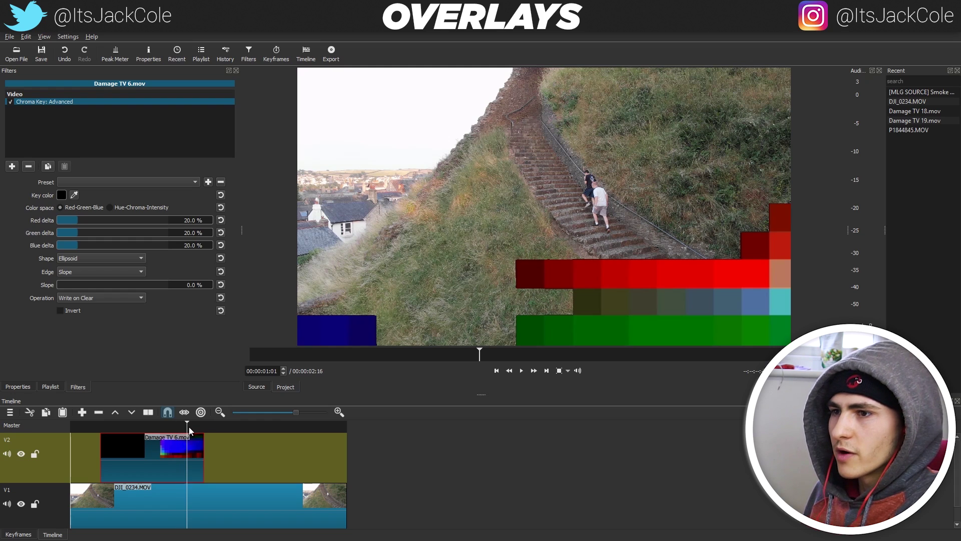
pyautogui.click(188, 428)
pyautogui.press('Home')
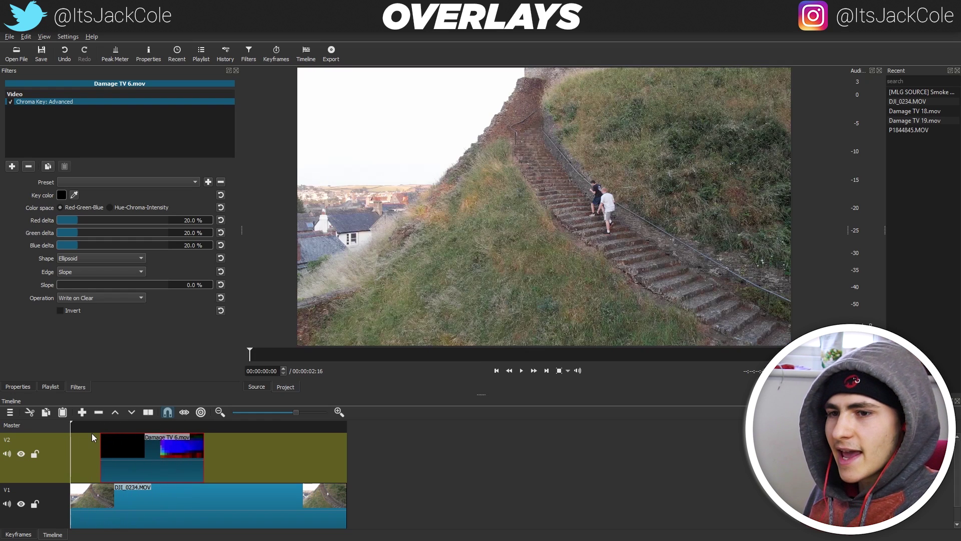
pyautogui.click(105, 425)
pyautogui.click(113, 425)
# Add Damage TV 18.mov to track V2, move Damage TV 6.mov to the timeline's start and butt the new clip against it
pyautogui.click(50, 387)
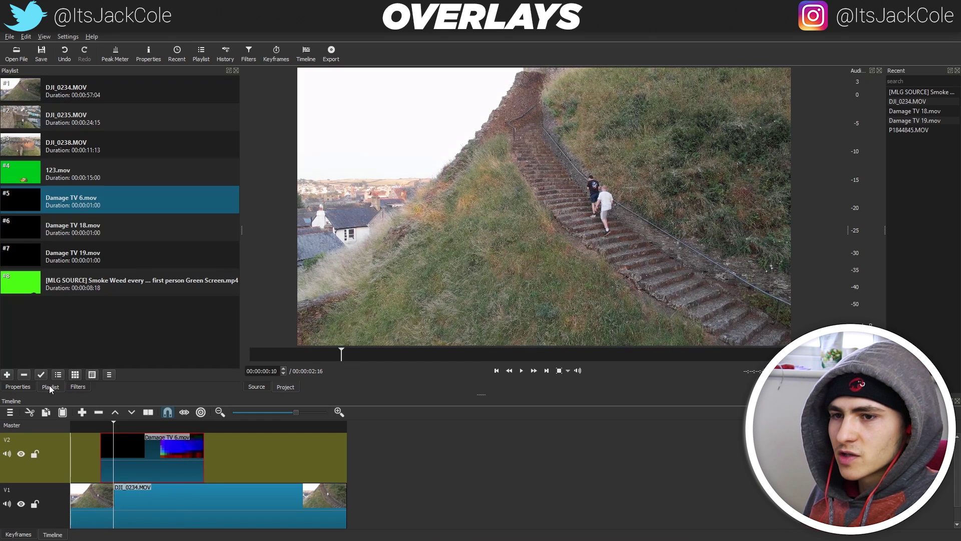
pyautogui.moveTo(91, 226); pyautogui.dragTo(226, 447)
pyautogui.moveTo(144, 447); pyautogui.dragTo(114, 462)
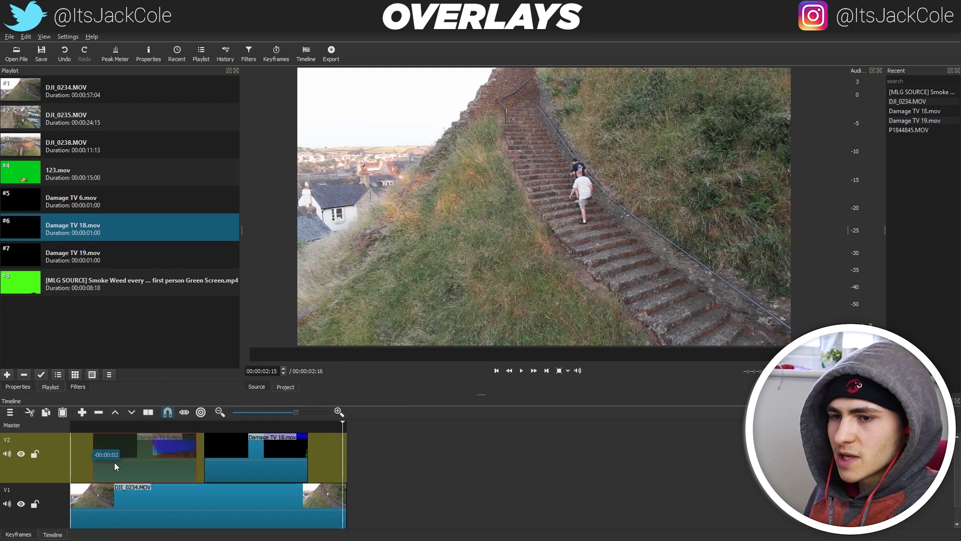
pyautogui.moveTo(226, 447); pyautogui.dragTo(190, 452)
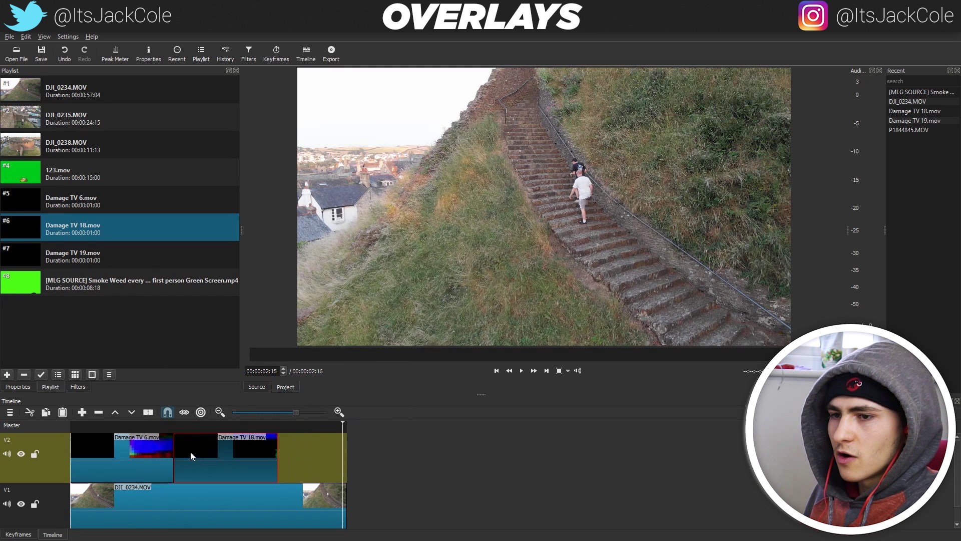
# Add Damage TV 19.mov after Damage TV 18.mov on V2 and extend DJI_0234.MOV on V1 to 00:00:03:00
pyautogui.click(191, 427)
pyautogui.moveTo(64, 254); pyautogui.dragTo(300, 459)
pyautogui.click(345, 501)
pyautogui.moveTo(348, 502); pyautogui.dragTo(382, 500)
# At 00:00:01:03, apply Chroma Key: Advanced to Damage TV 18.mov and sample black as its key color
pyautogui.click(192, 434)
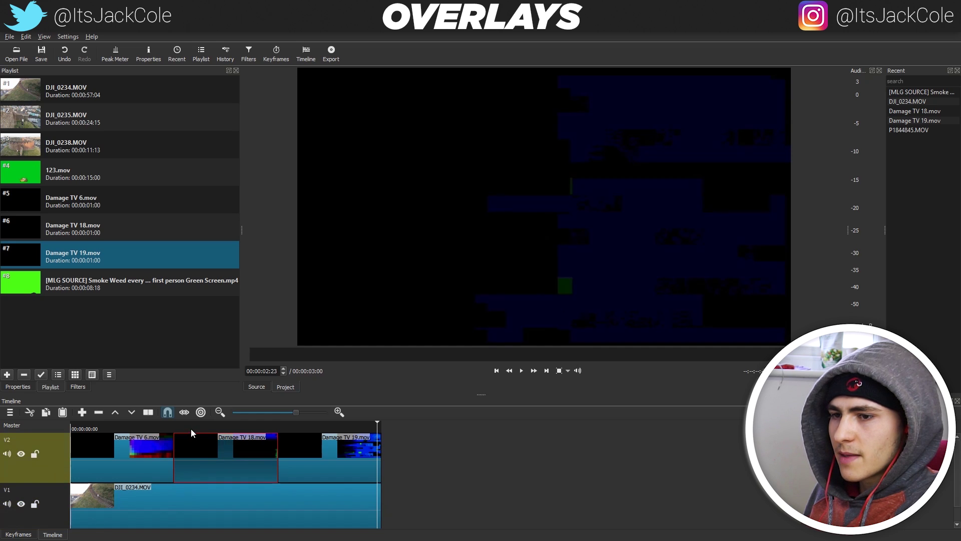
pyautogui.click(77, 382)
pyautogui.click(13, 166)
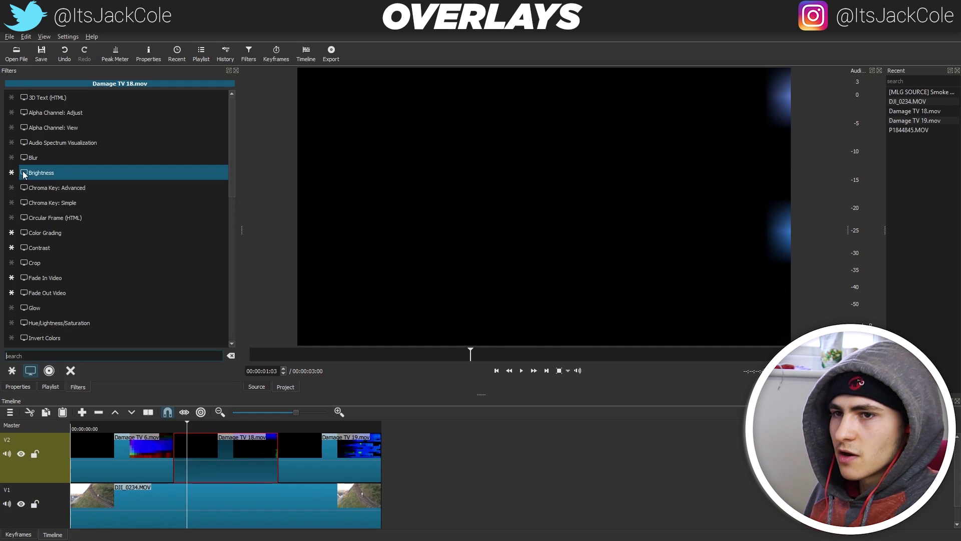
pyautogui.click(98, 189)
pyautogui.click(74, 195)
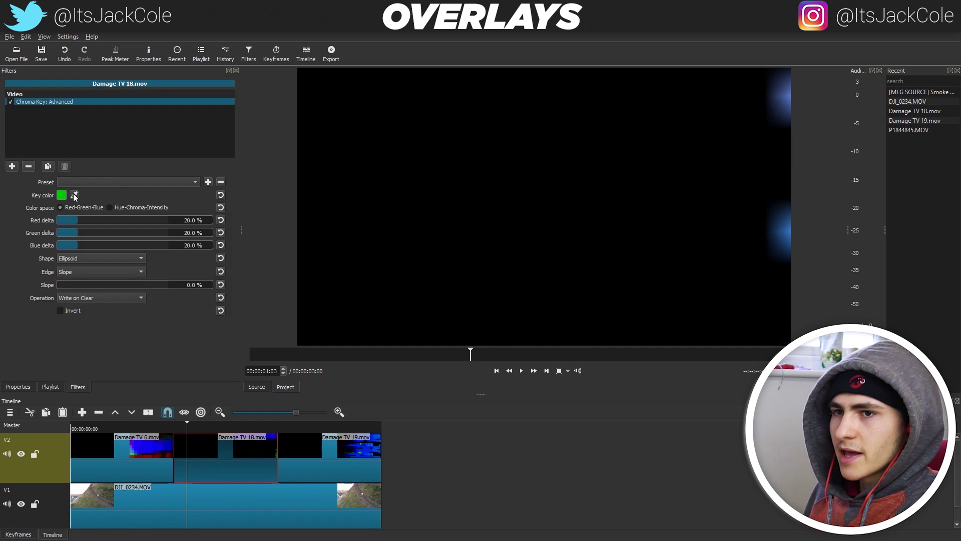
pyautogui.click(250, 446)
# At 00:00:02:01, apply Chroma Key: Advanced to Damage TV 19.mov and sample its black background as the key color
pyautogui.click(284, 435)
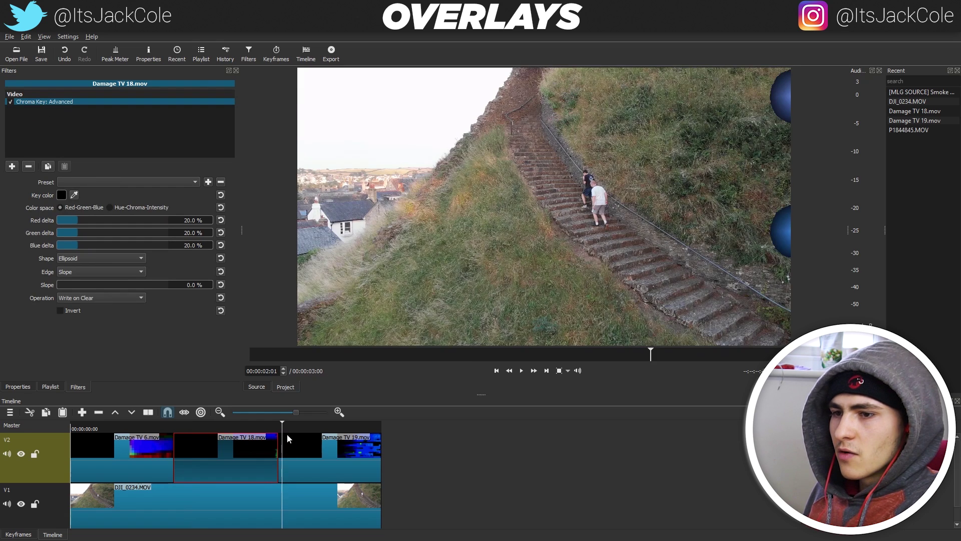
pyautogui.click(12, 166)
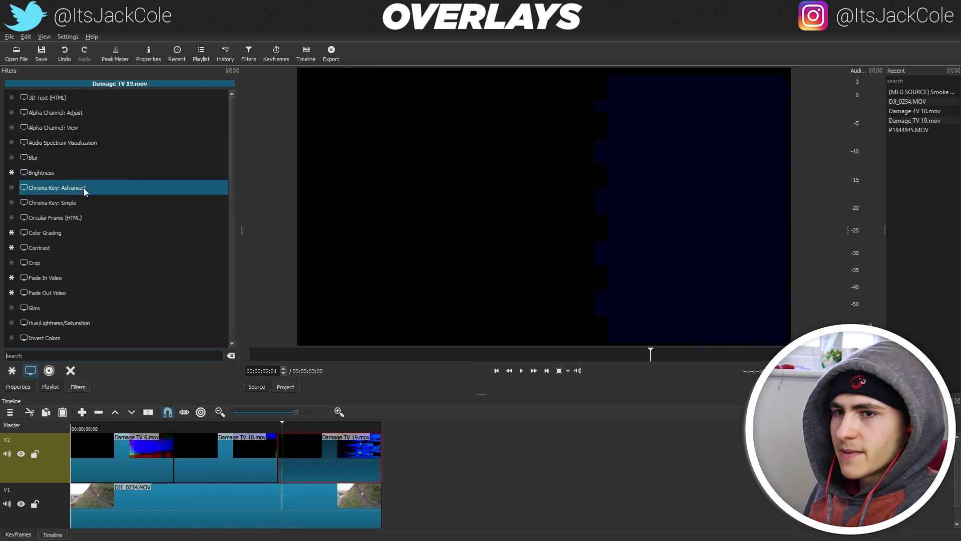
pyautogui.click(83, 187)
pyautogui.click(506, 218)
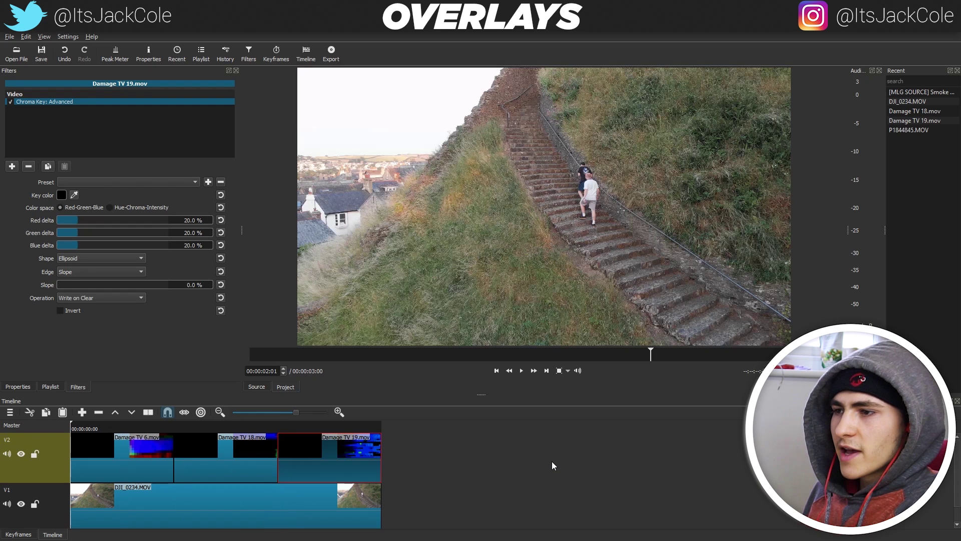
# Enlarge the timeline area and play the sequence from the start to examine the keyed Damage TV overlays over the drone footage
pyautogui.press('Home')
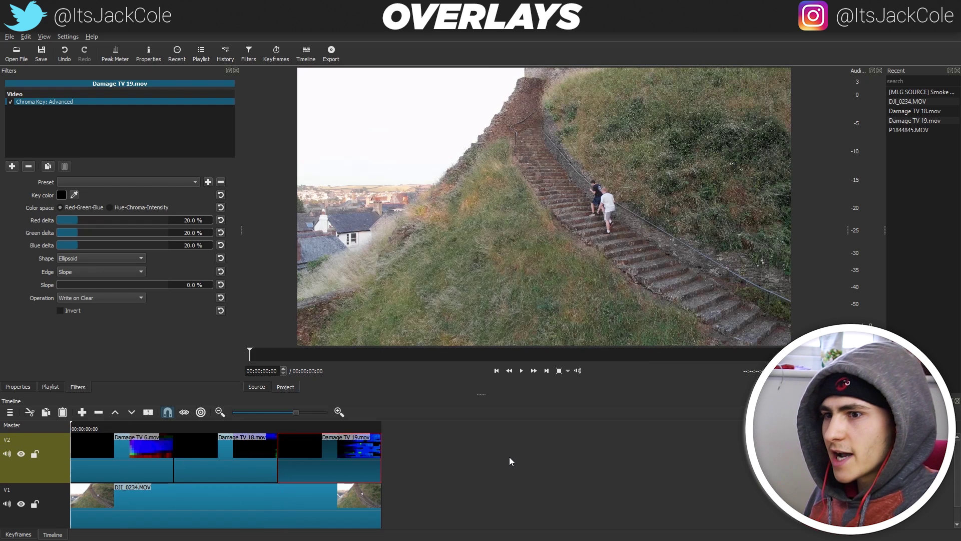
pyautogui.moveTo(483, 395); pyautogui.dragTo(481, 361)
pyautogui.press('space')
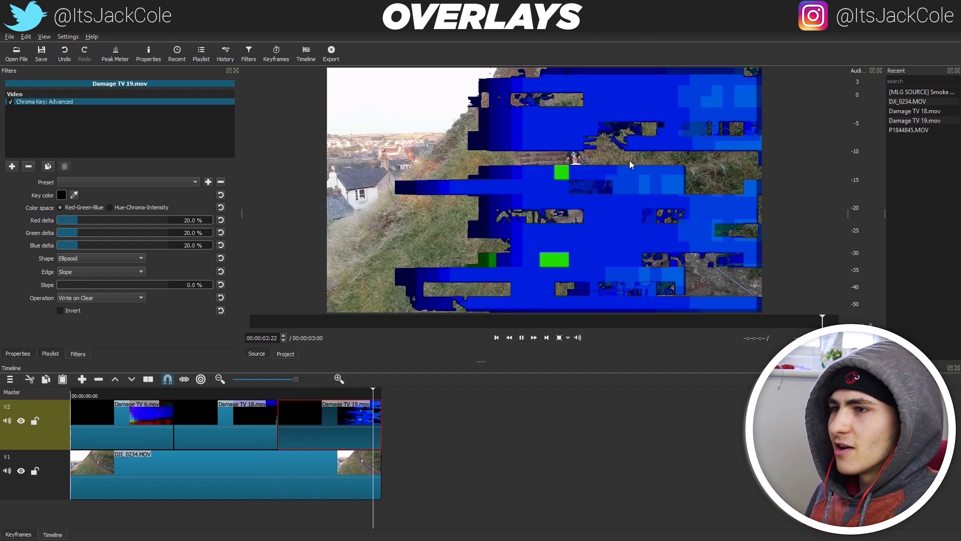
pyautogui.moveTo(349, 394); pyautogui.dragTo(291, 397)
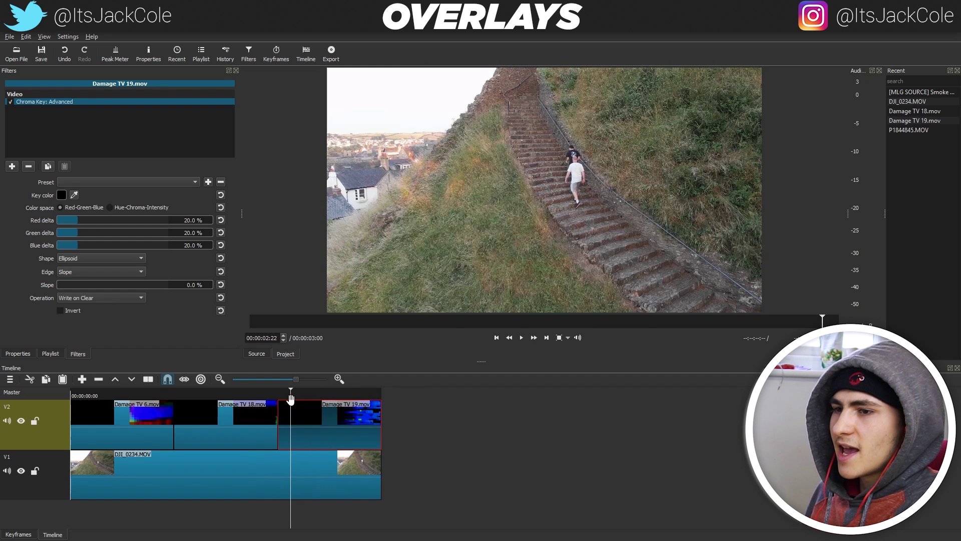
pyautogui.press('space')
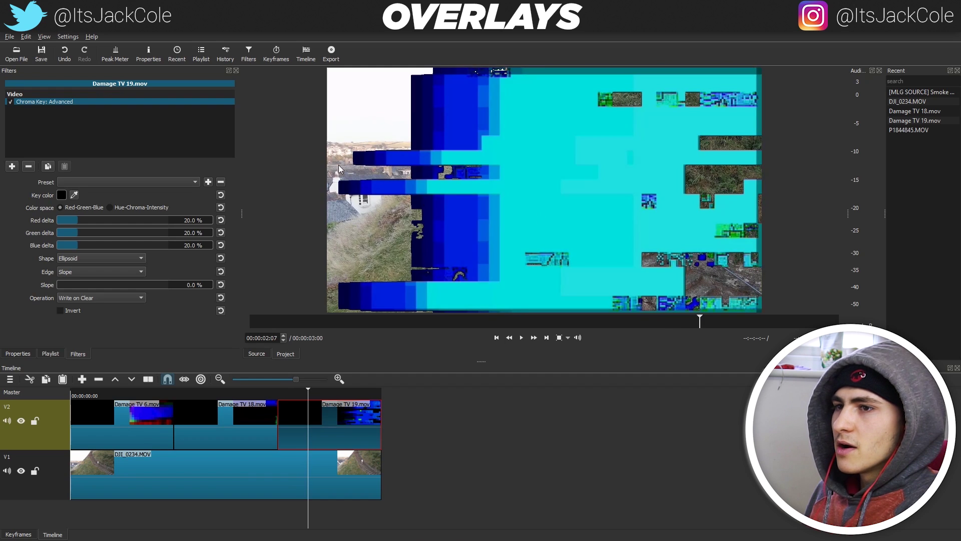
pyautogui.moveTo(310, 393); pyautogui.dragTo(70, 394)
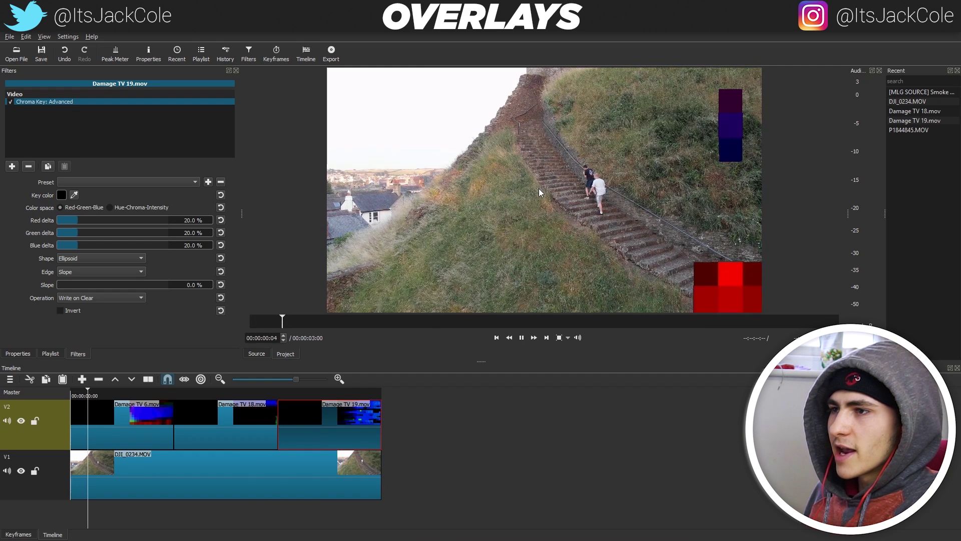
pyautogui.click(562, 183)
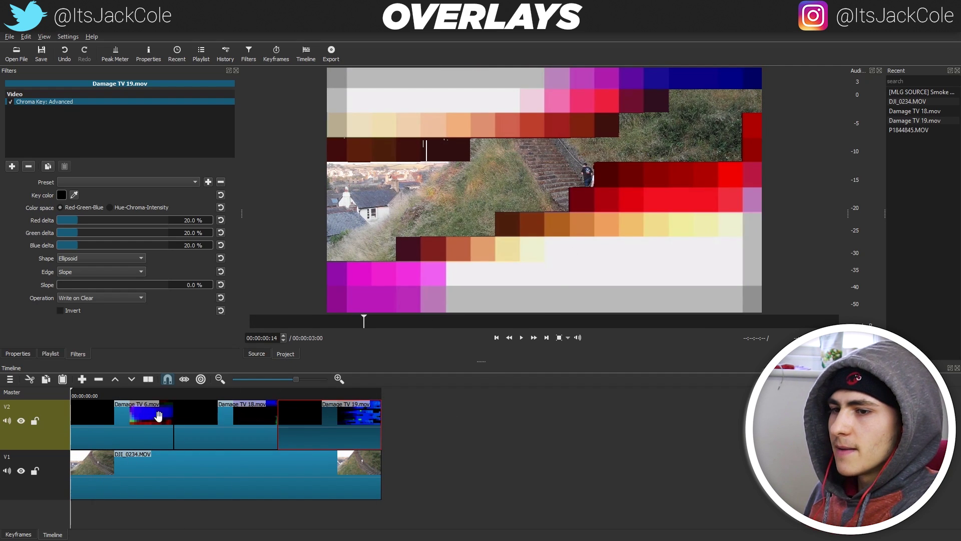
pyautogui.press('Home')
# Delete the Damage TV 6, 18 and 19 clips from track V2
pyautogui.click(74, 414)
pyautogui.click(292, 415)
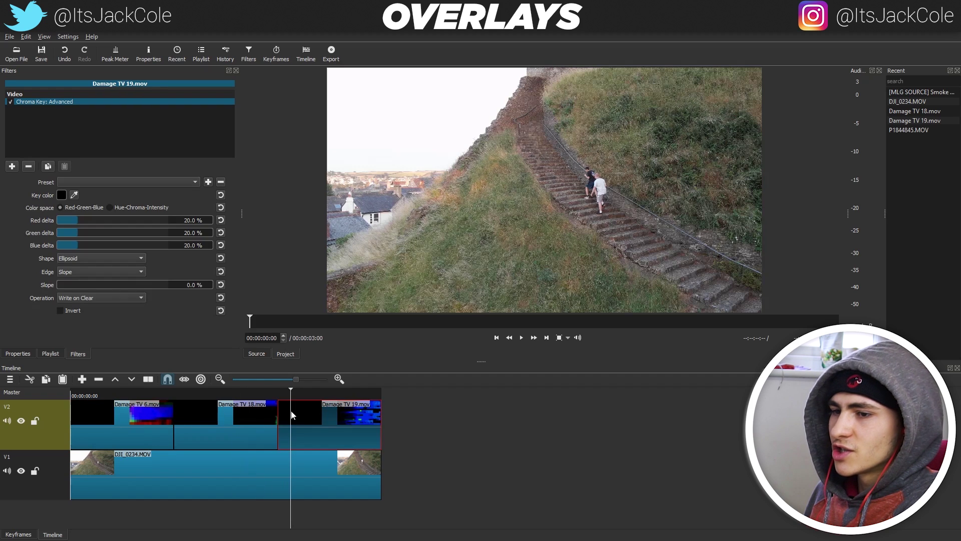
pyautogui.click(236, 420)
pyautogui.click(156, 420)
pyautogui.click(83, 395)
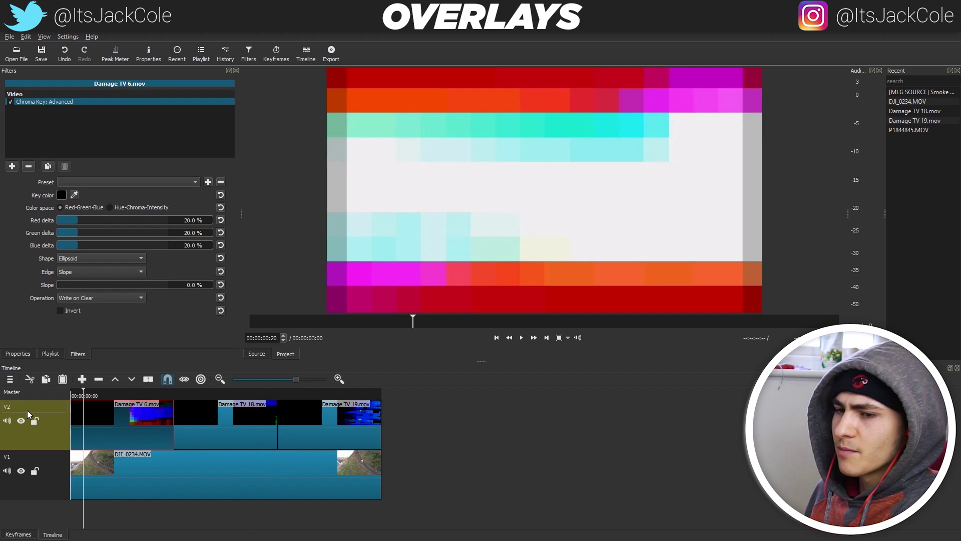
pyautogui.press('Delete')
pyautogui.click(196, 411)
pyautogui.press('Delete')
pyautogui.click(234, 415)
pyautogui.press('Delete')
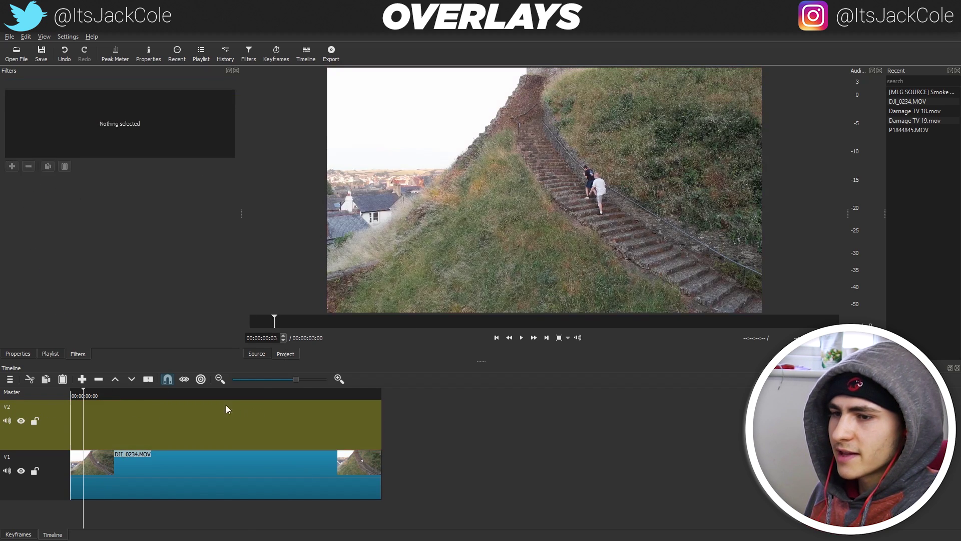
# Add the green-screen clip 123.mov from the playlist to the start of track V2, above DJI_0234.MOV
pyautogui.press('Home')
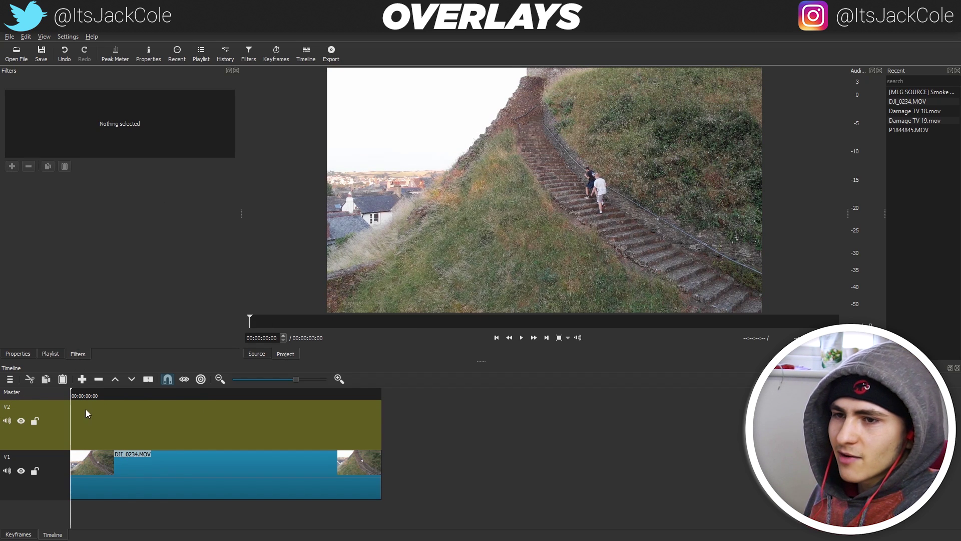
pyautogui.click(50, 354)
pyautogui.moveTo(55, 280); pyautogui.dragTo(89, 289)
pyautogui.moveTo(56, 186); pyautogui.dragTo(81, 431)
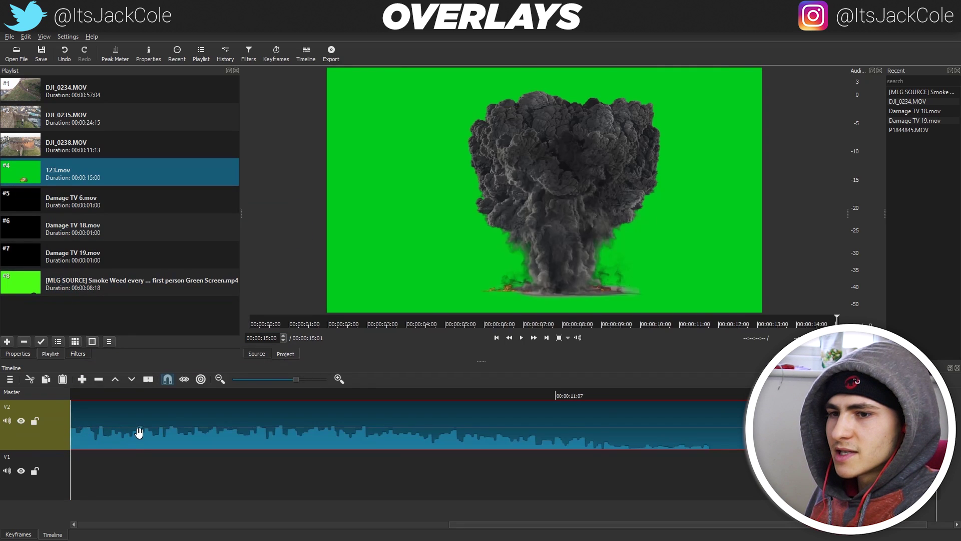
pyautogui.moveTo(489, 528); pyautogui.dragTo(101, 528)
pyautogui.moveTo(101, 440); pyautogui.dragTo(92, 435)
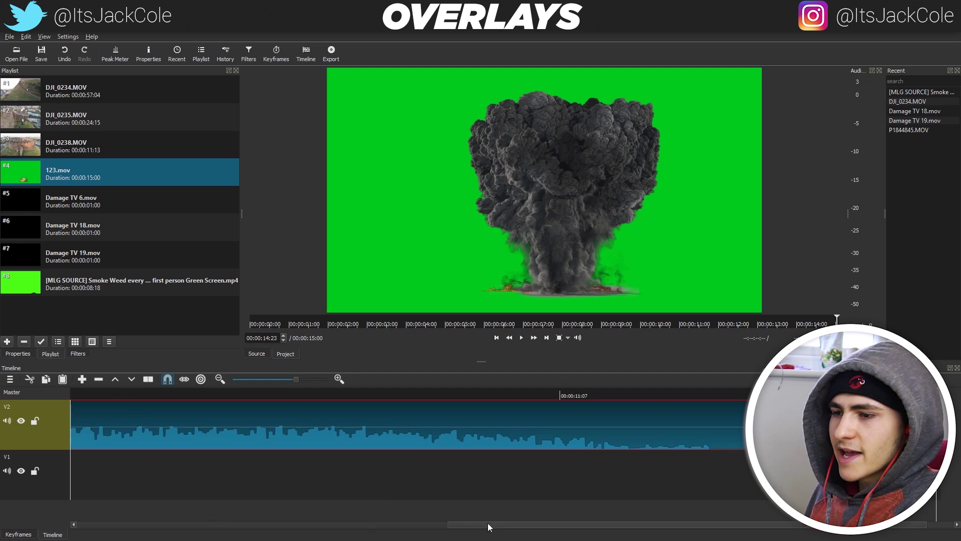
pyautogui.moveTo(489, 526); pyautogui.dragTo(90, 526)
# At 00:00:01:14, apply Chroma Key: Advanced to 123.mov and sample its green background as the key color
pyautogui.moveTo(154, 393); pyautogui.dragTo(229, 399)
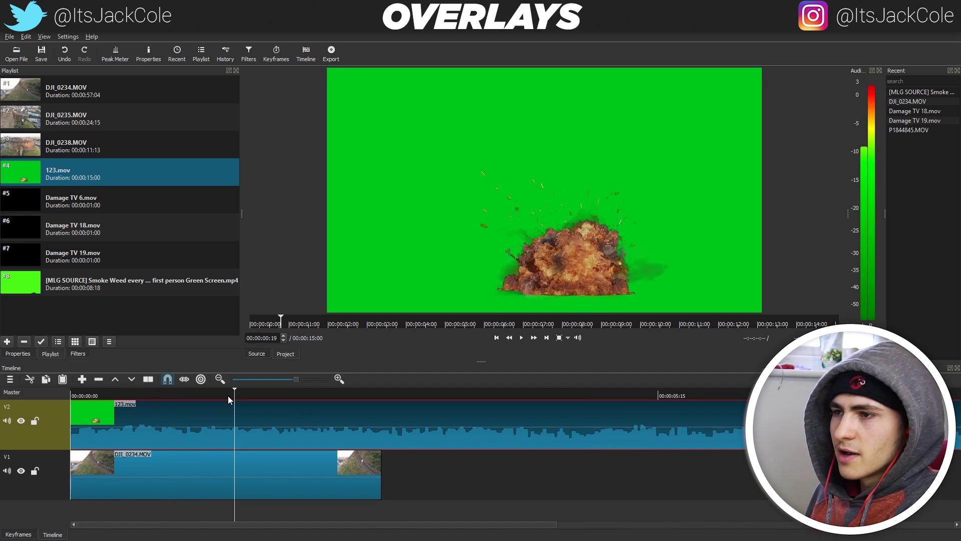
pyautogui.click(78, 354)
pyautogui.click(12, 166)
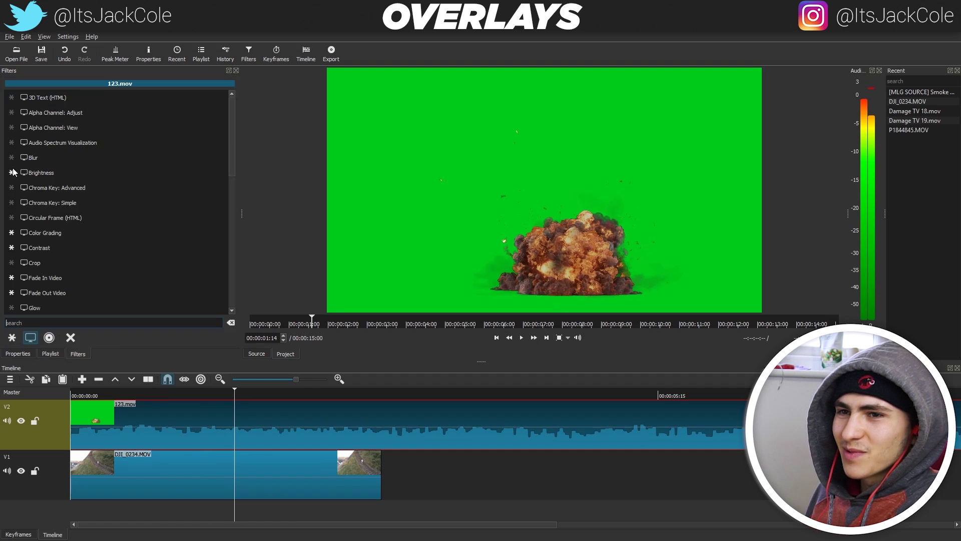
pyautogui.click(72, 190)
pyautogui.click(74, 194)
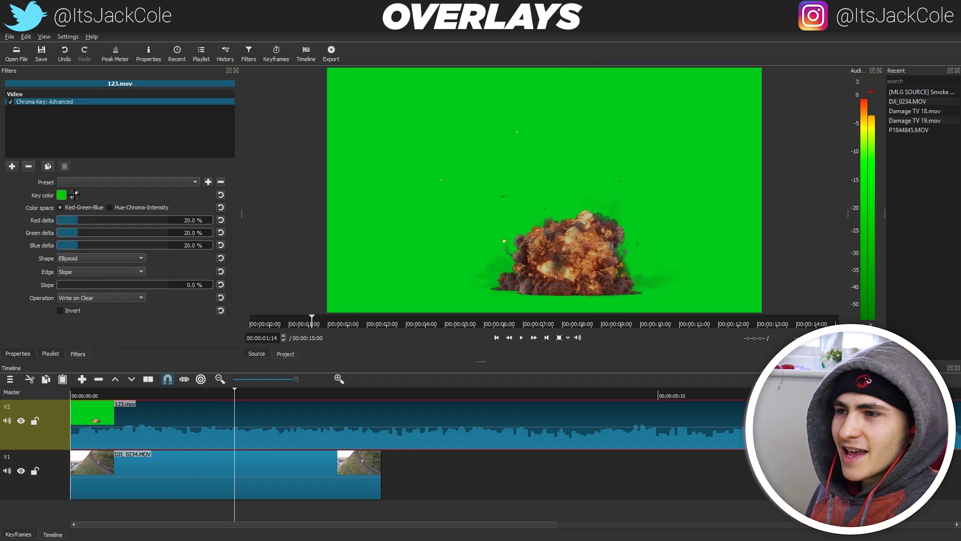
pyautogui.click(351, 176)
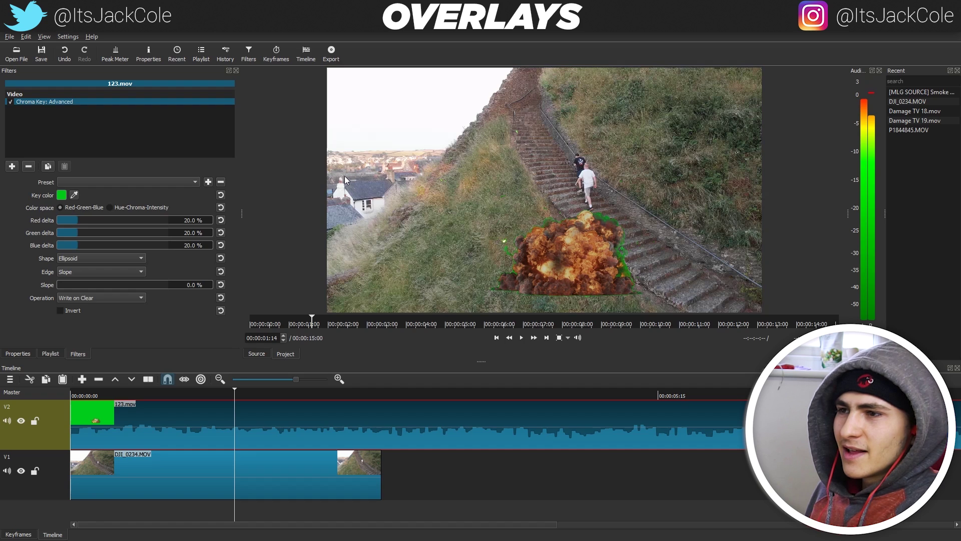
# Change the key color of 123.mov to black, and resample the green background to restore the key
pyautogui.click(62, 195)
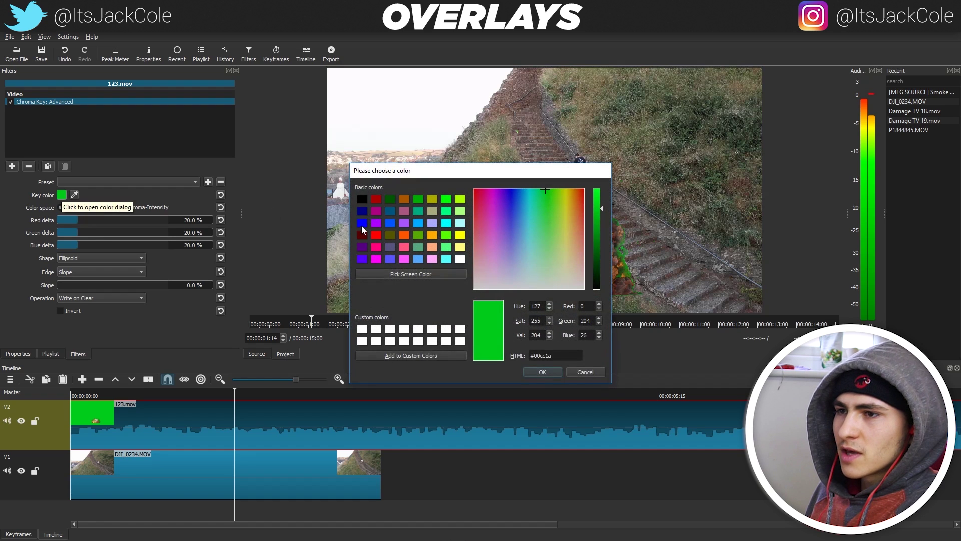
pyautogui.click(363, 199)
pyautogui.click(542, 371)
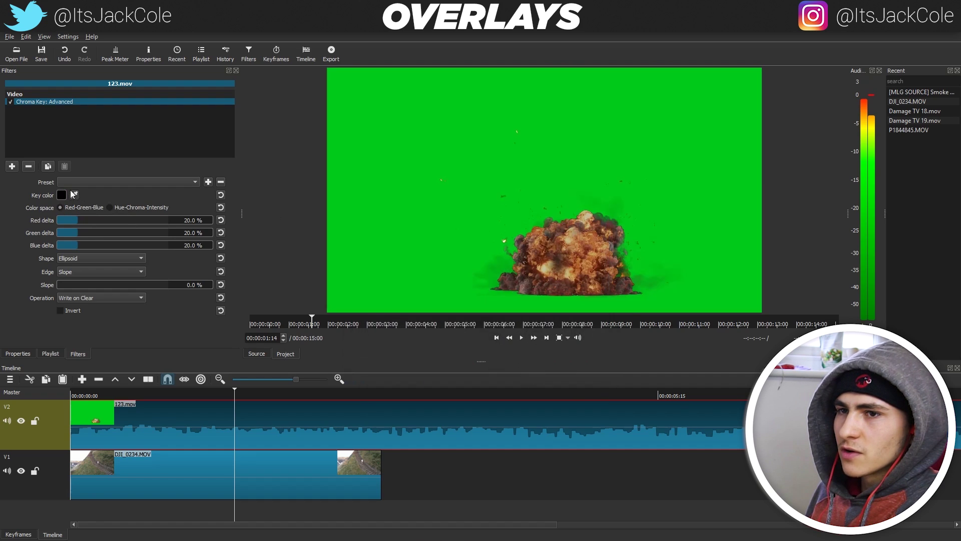
pyautogui.click(438, 142)
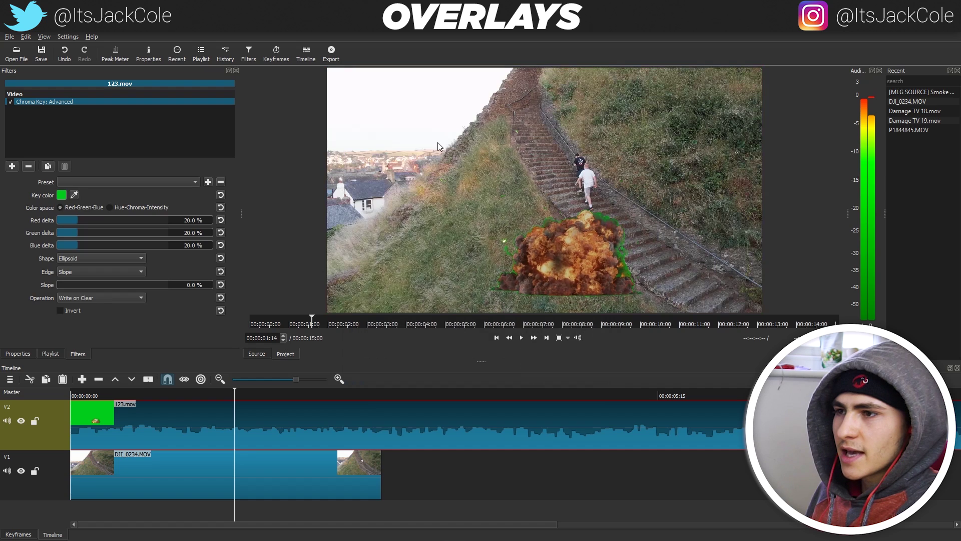
# Extend DJI_0234.MOV on V1 to just past 00:00:06:15 and preview the keyed explosion at 00:00:04:08
pyautogui.press('space')
pyautogui.moveTo(284, 390); pyautogui.dragTo(428, 386)
pyautogui.moveTo(381, 465); pyautogui.dragTo(763, 463)
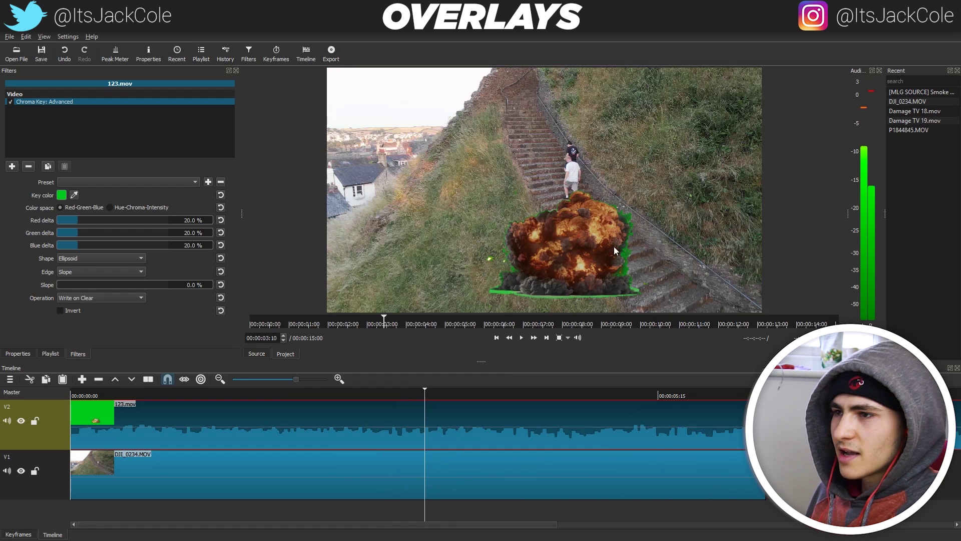
pyautogui.click(520, 391)
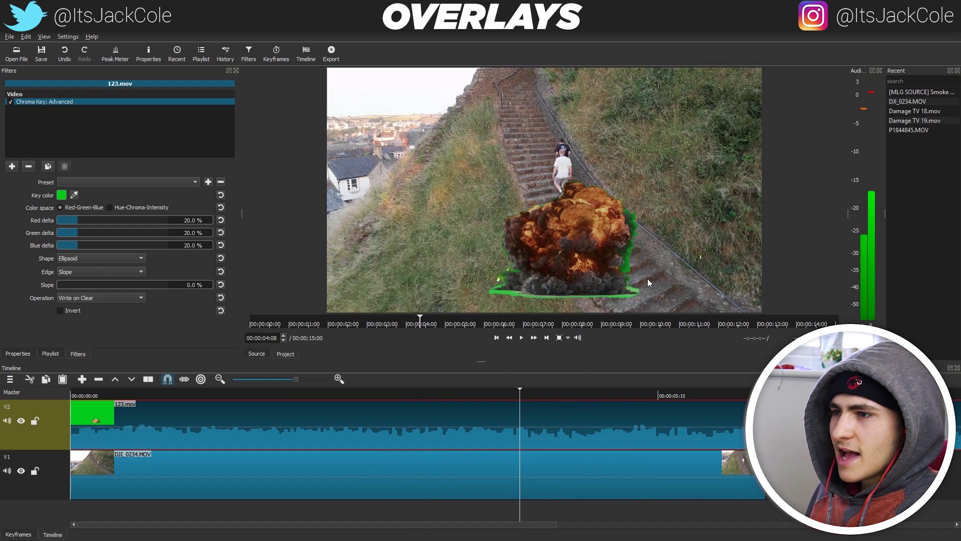
# At 00:00:02:14, set the chroma key's Green delta to 100% and add the Key Spill: Advanced filter to 123.mov
pyautogui.click(339, 391)
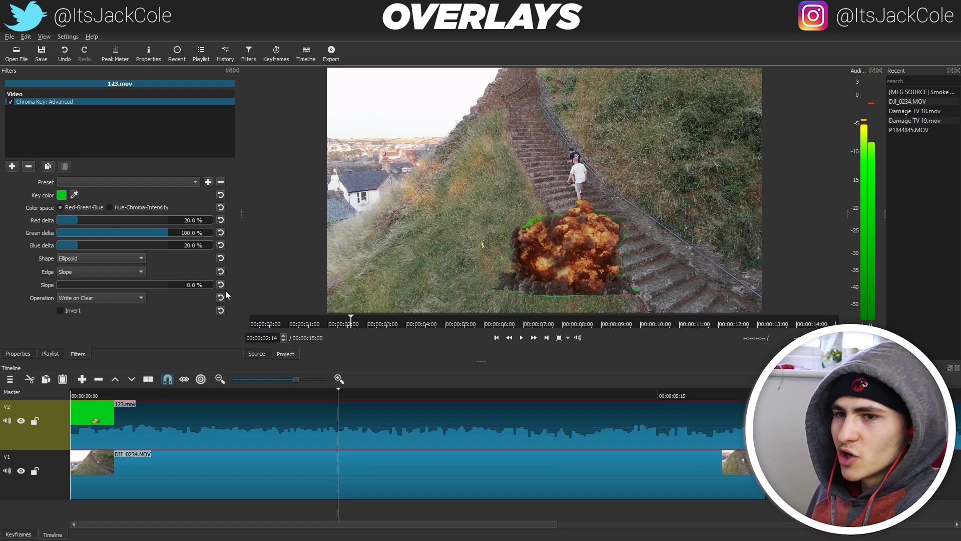
pyautogui.click(12, 166)
pyautogui.scroll(-3, 110, 254)
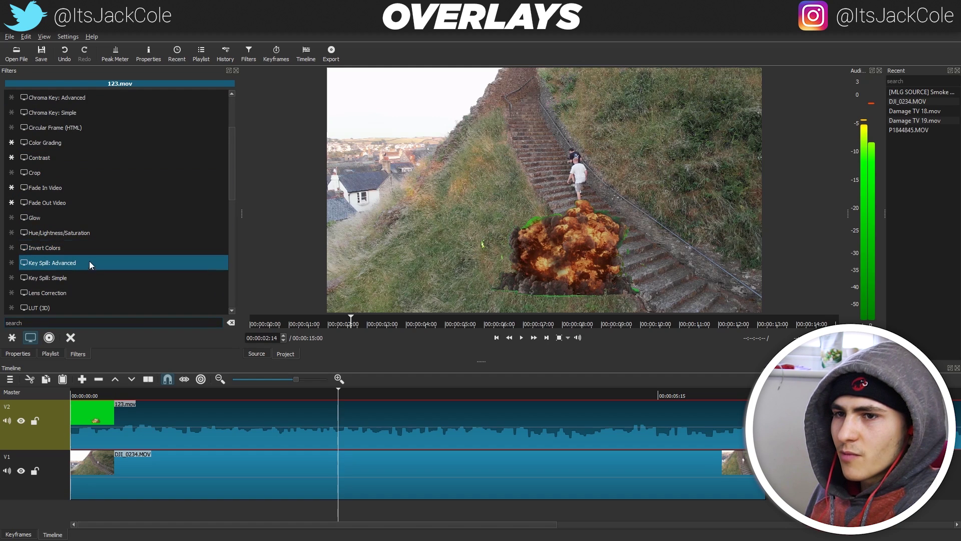
pyautogui.click(95, 262)
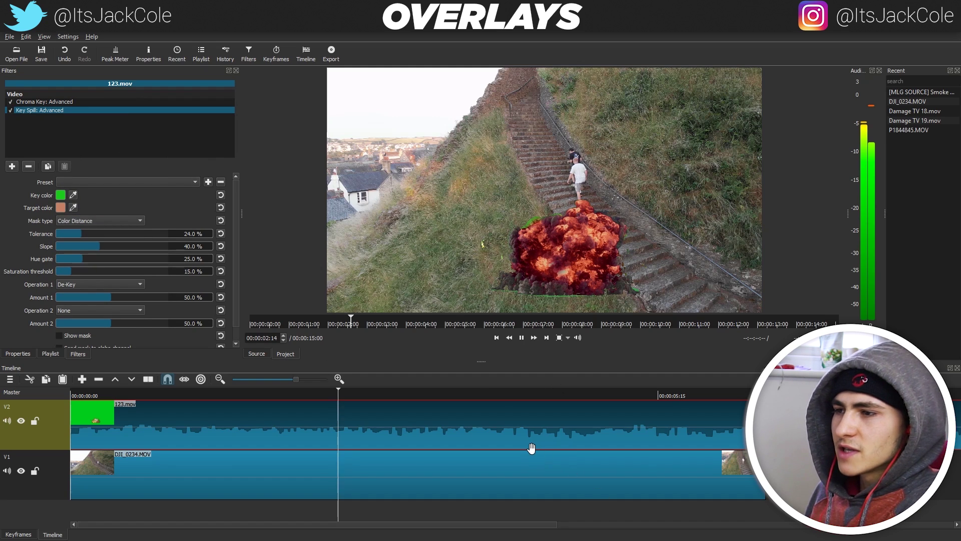
# Play and scrub through the explosion up to 00:00:06:15 to examine the keyed edges with Key Spill: Advanced applied
pyautogui.click(572, 274)
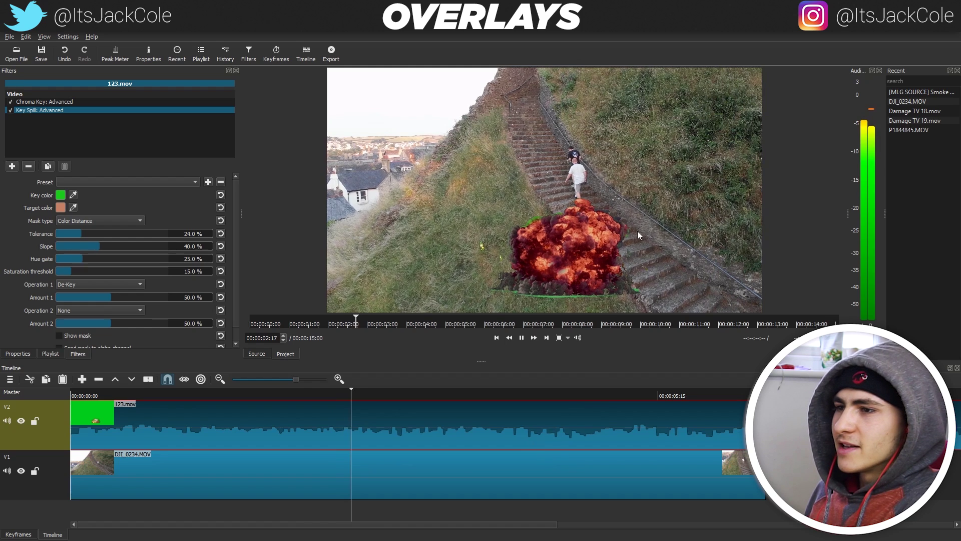
pyautogui.moveTo(439, 396); pyautogui.dragTo(605, 397)
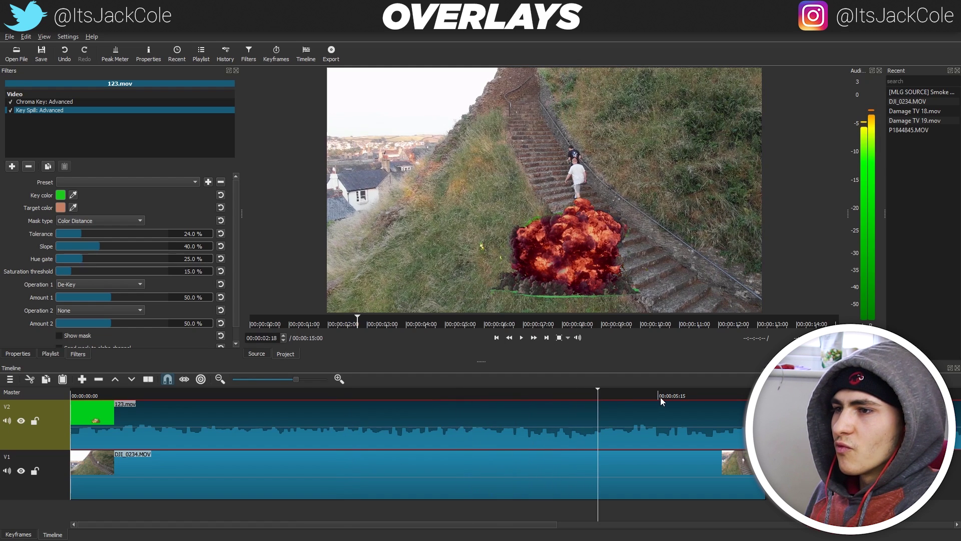
pyautogui.moveTo(713, 395); pyautogui.dragTo(757, 396)
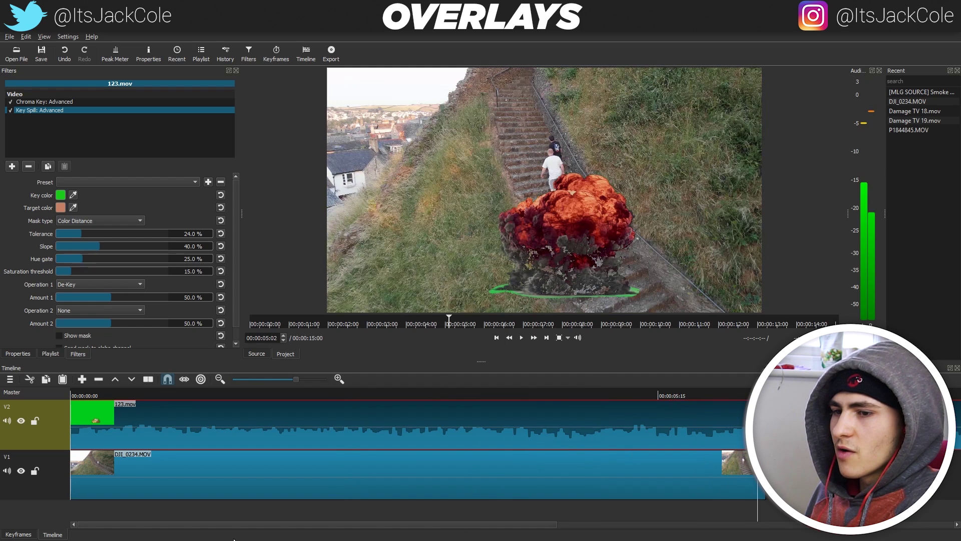
# Extend DJI_0234.MOV on V1 past 00:00:11:00 so it runs under more of the explosion clip
pyautogui.moveTo(293, 379)
pyautogui.mouseDown()
pyautogui.moveTo(234, 386)
pyautogui.moveTo(285, 379)
pyautogui.mouseUp()
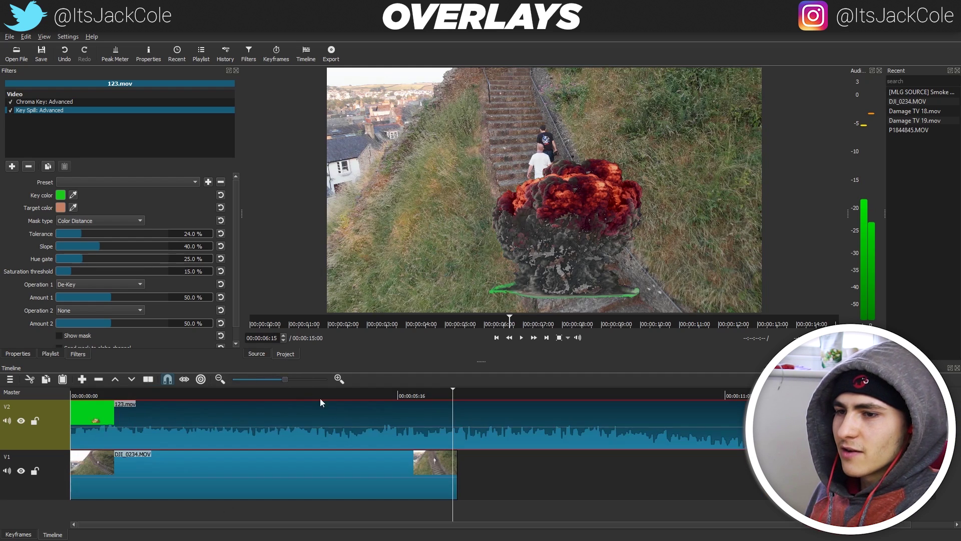
pyautogui.click(456, 464)
pyautogui.moveTo(456, 464); pyautogui.dragTo(765, 464)
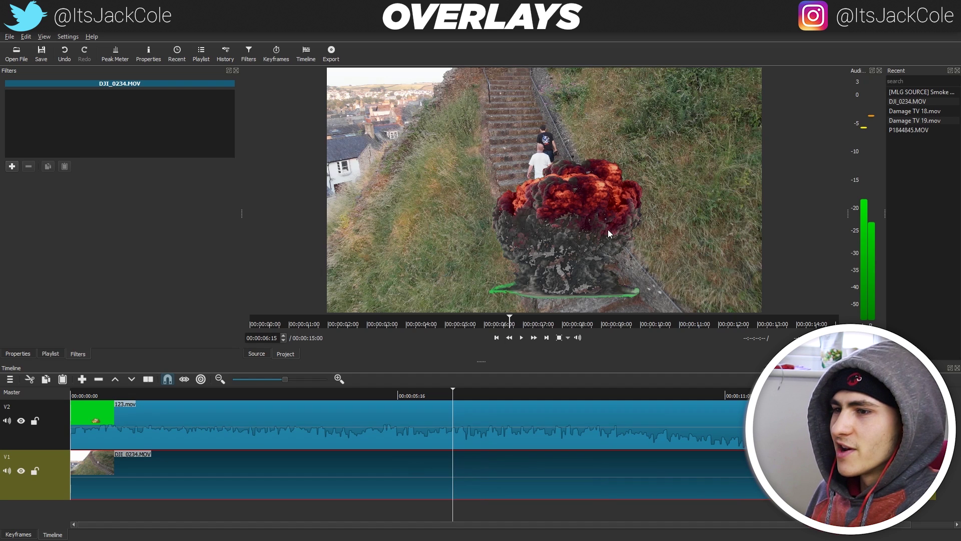
pyautogui.moveTo(283, 380); pyautogui.dragTo(277, 380)
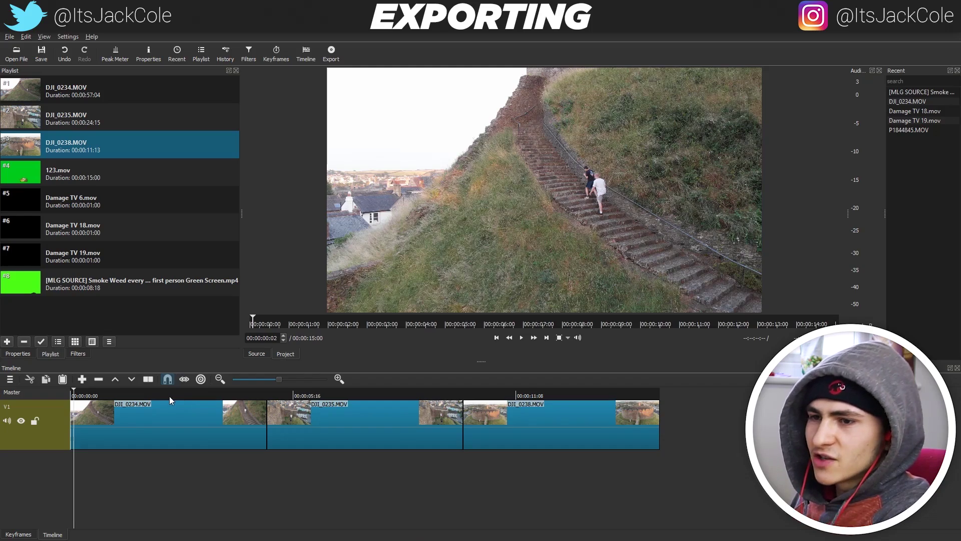
# Scrub and play the timeline of DJI_0234, DJI_0235 and DJI_0238 from the start to review it for export
pyautogui.click(167, 395)
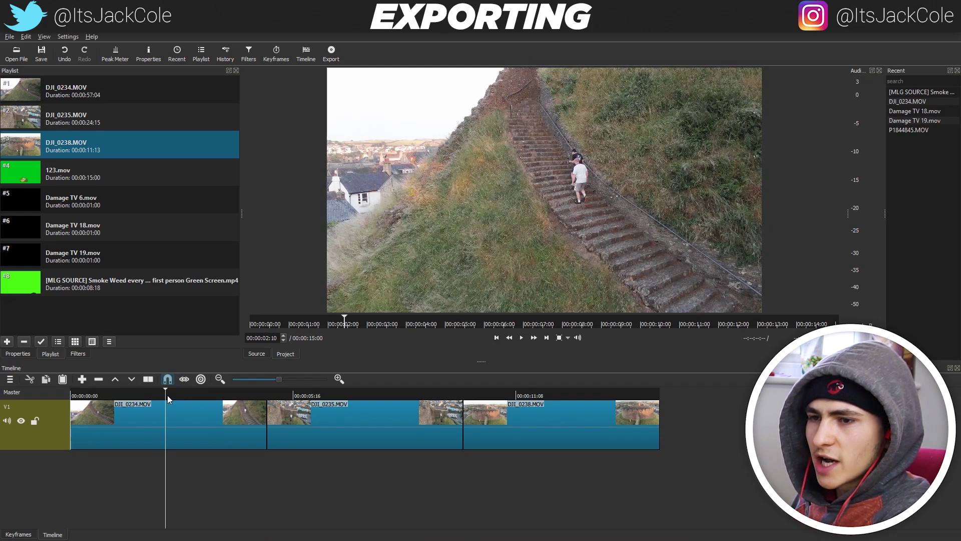
pyautogui.click(73, 395)
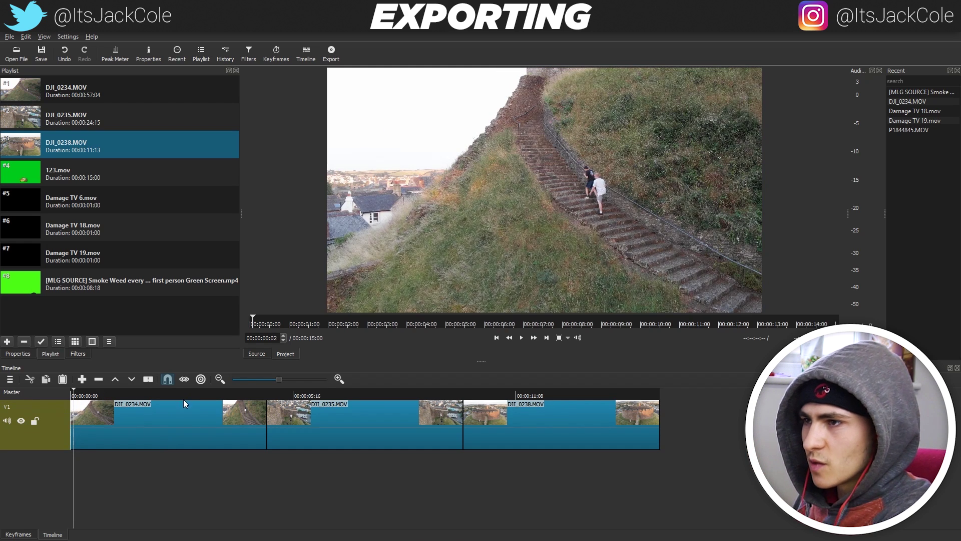
pyautogui.moveTo(74, 395); pyautogui.dragTo(53, 399)
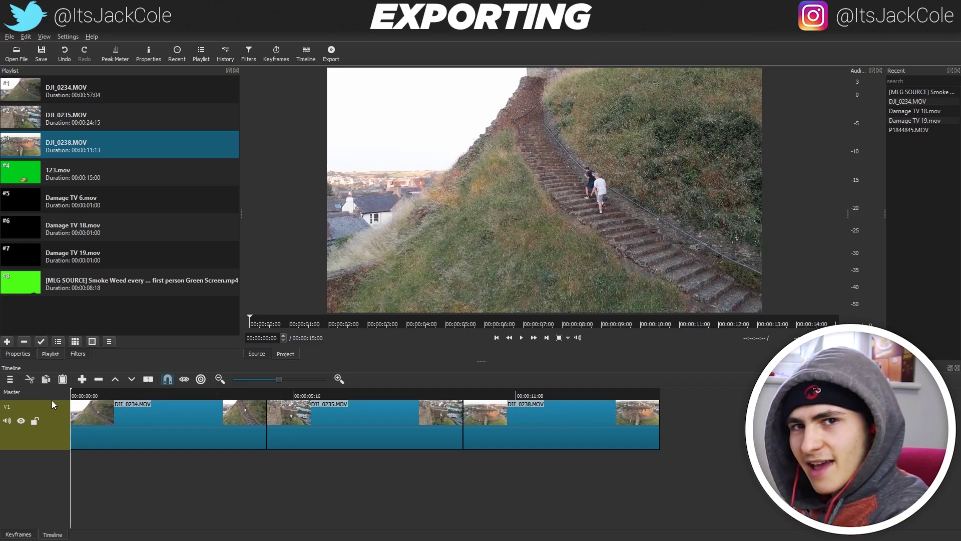
pyautogui.click(521, 337)
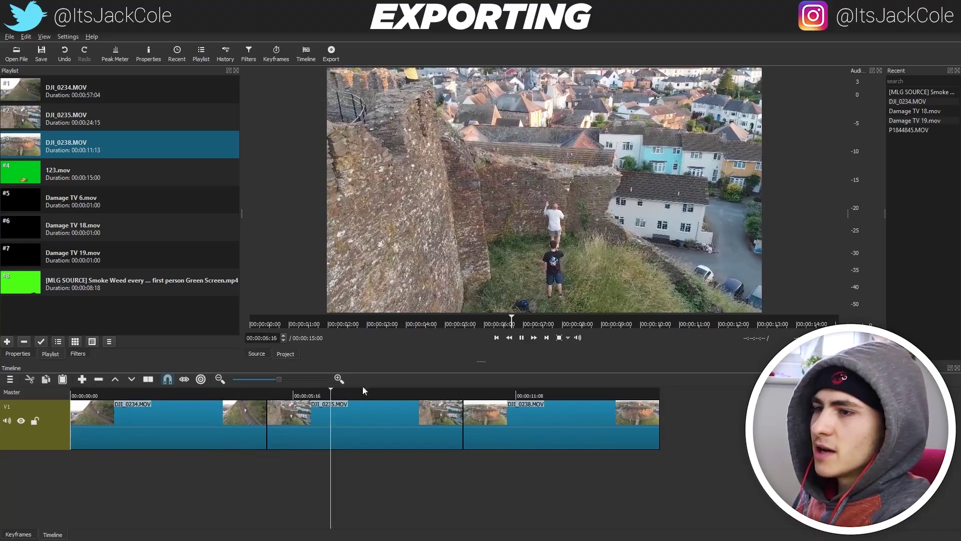
pyautogui.moveTo(245, 396); pyautogui.dragTo(205, 397)
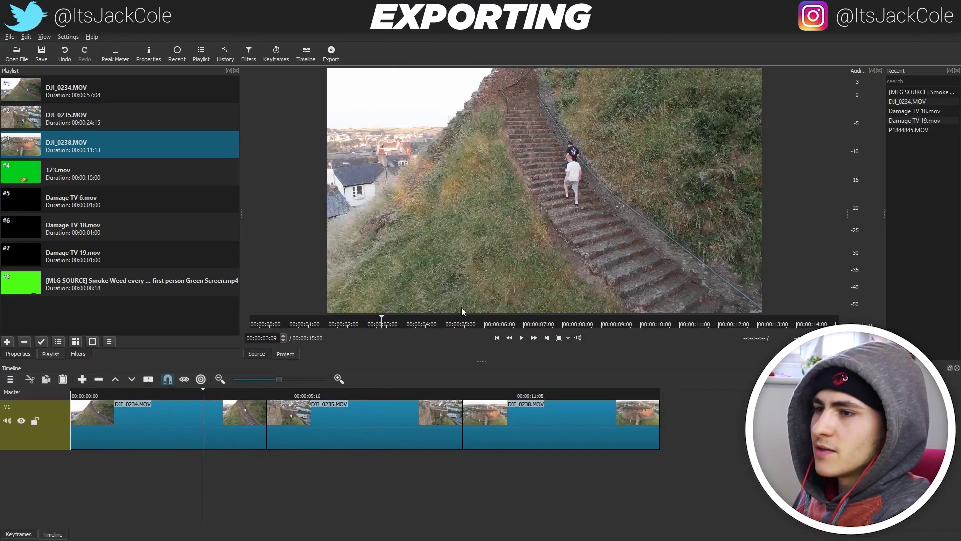
# Move DJI_0238.MOV about 4 seconds further along V1 and extend the end of DJI_0235.MOV into the gap
pyautogui.moveTo(371, 389); pyautogui.dragTo(429, 395)
pyautogui.moveTo(555, 417); pyautogui.dragTo(714, 417)
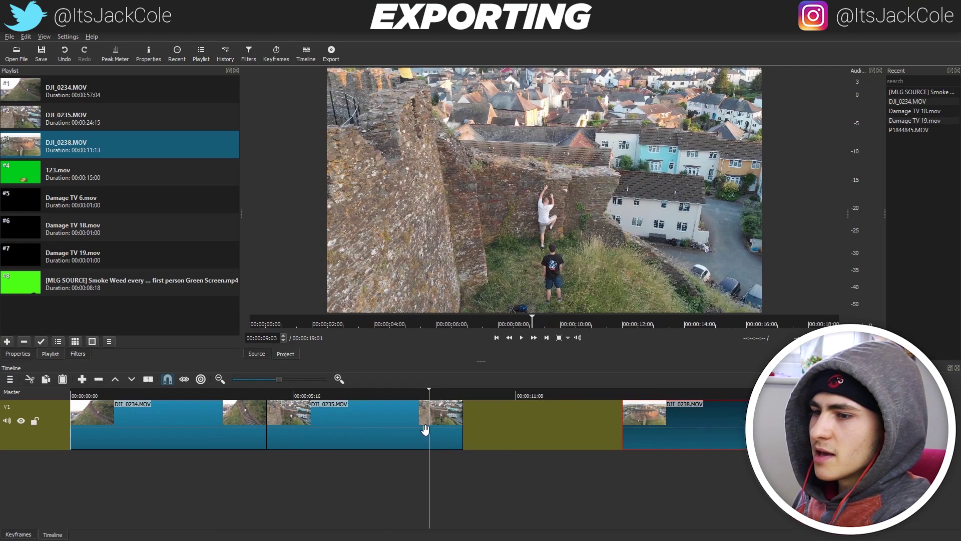
pyautogui.moveTo(460, 414); pyautogui.dragTo(620, 410)
pyautogui.moveTo(430, 390); pyautogui.dragTo(566, 390)
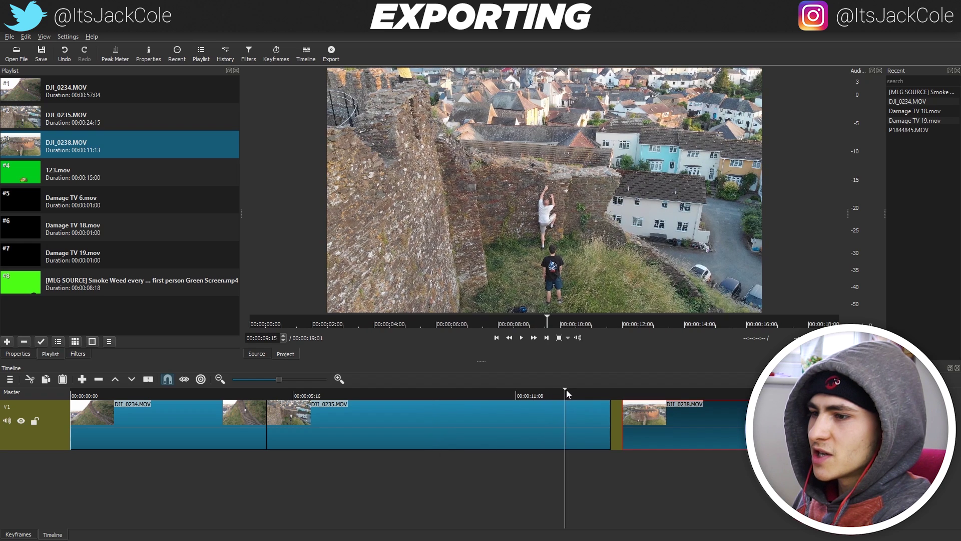
pyautogui.moveTo(606, 420); pyautogui.dragTo(619, 420)
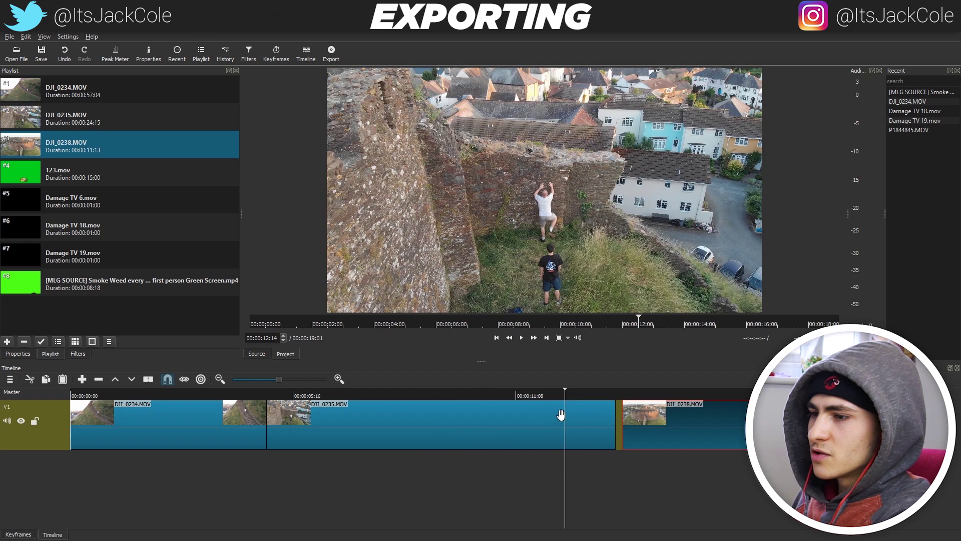
# Cut away DJI_0235.MOV's footage before 00:00:12:14, butt the remainder against DJI_0234.MOV and extend its end to about 00:00:11:07
pyautogui.click(523, 417)
pyautogui.moveTo(527, 413); pyautogui.dragTo(264, 421)
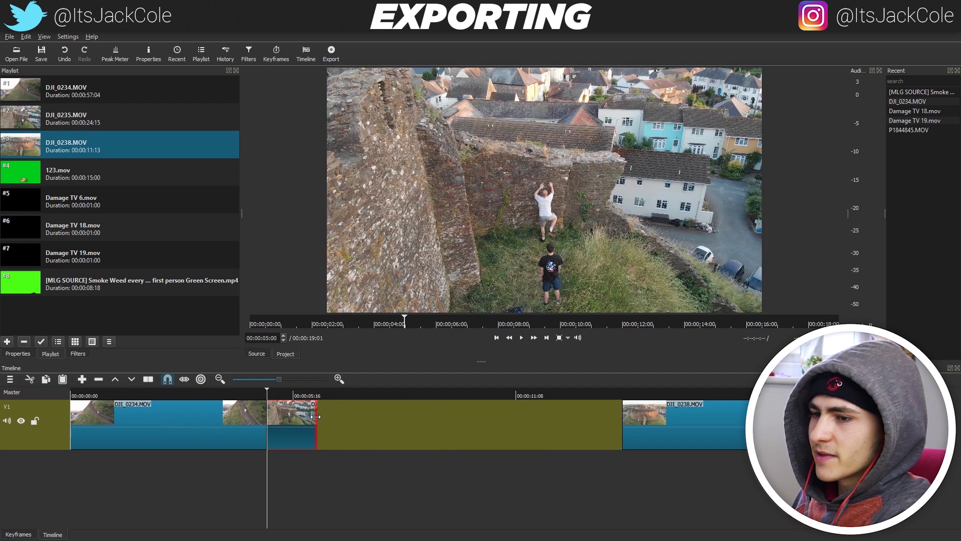
pyautogui.moveTo(320, 420); pyautogui.dragTo(606, 418)
pyautogui.moveTo(383, 394); pyautogui.dragTo(522, 422)
pyautogui.press('s')
# Play DJI_0235.MOV from 00:00:05:00 and trim its end at 00:00:10:00
pyautogui.click(264, 392)
pyautogui.press('space')
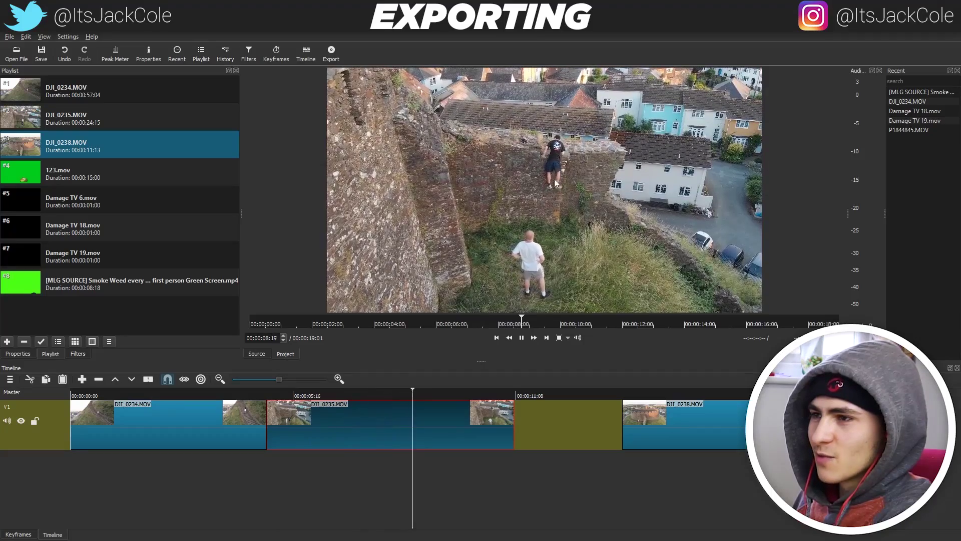
pyautogui.press('space')
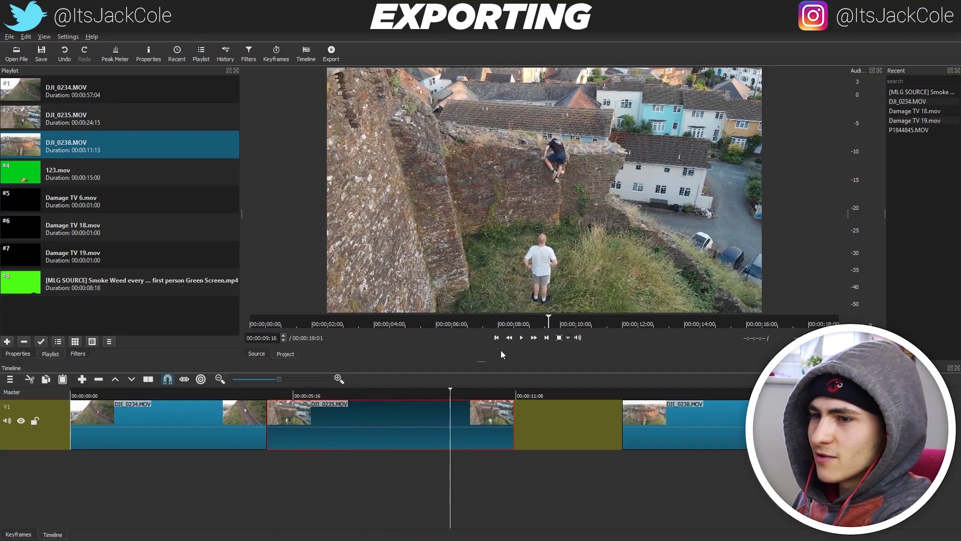
pyautogui.press('Right')
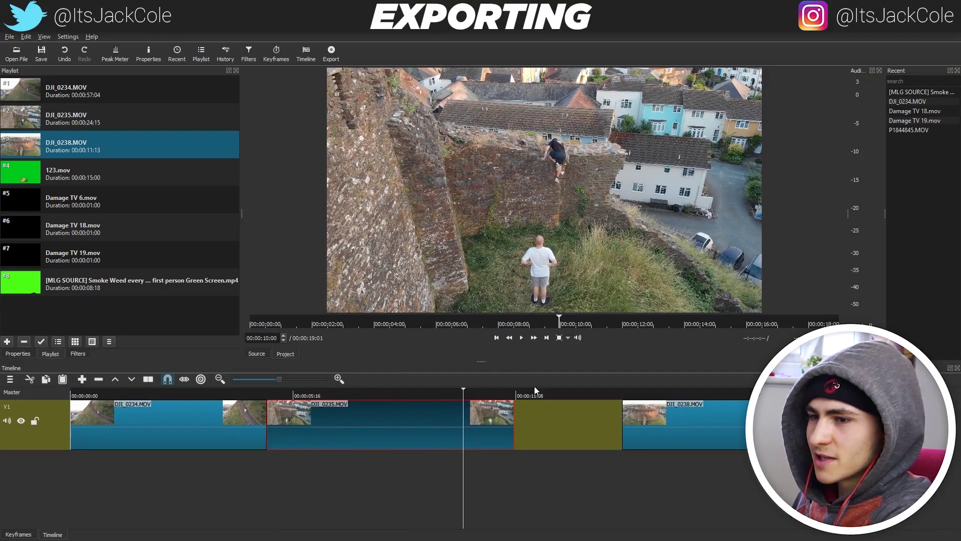
pyautogui.press(']')
# Close the gap by moving DJI_0238.MOV against the end of DJI_0235.MOV, and return the playhead to the start
pyautogui.moveTo(503, 432); pyautogui.dragTo(353, 431)
pyautogui.moveTo(649, 390); pyautogui.dragTo(660, 392)
pyautogui.click(275, 464)
pyautogui.press('Home')
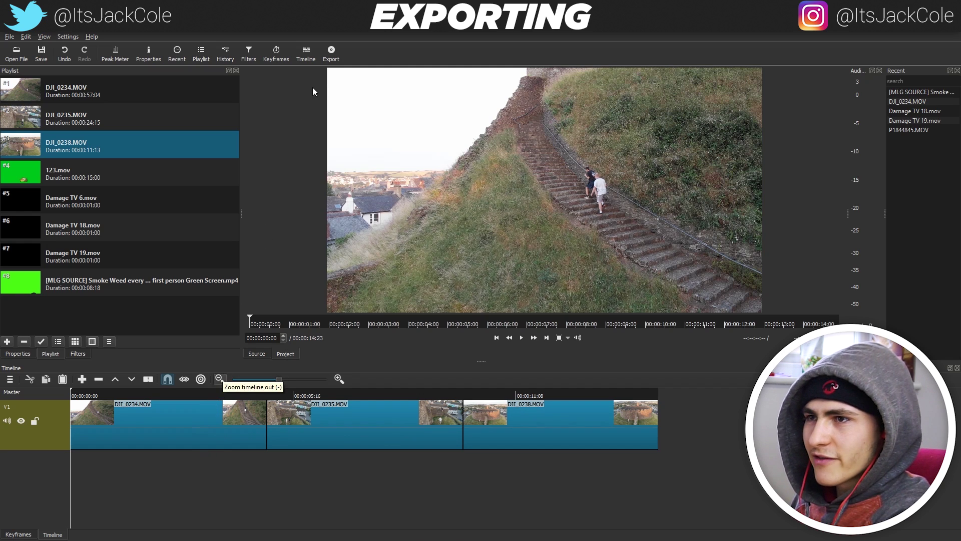
# Open the export settings and look through the stock presets down to the stills group
pyautogui.click(331, 54)
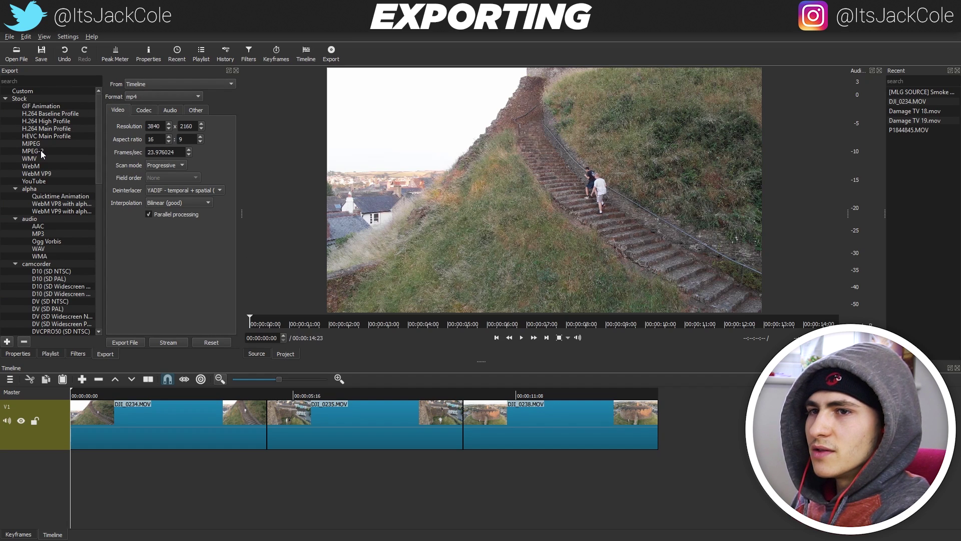
pyautogui.scroll(-11, 95, 119)
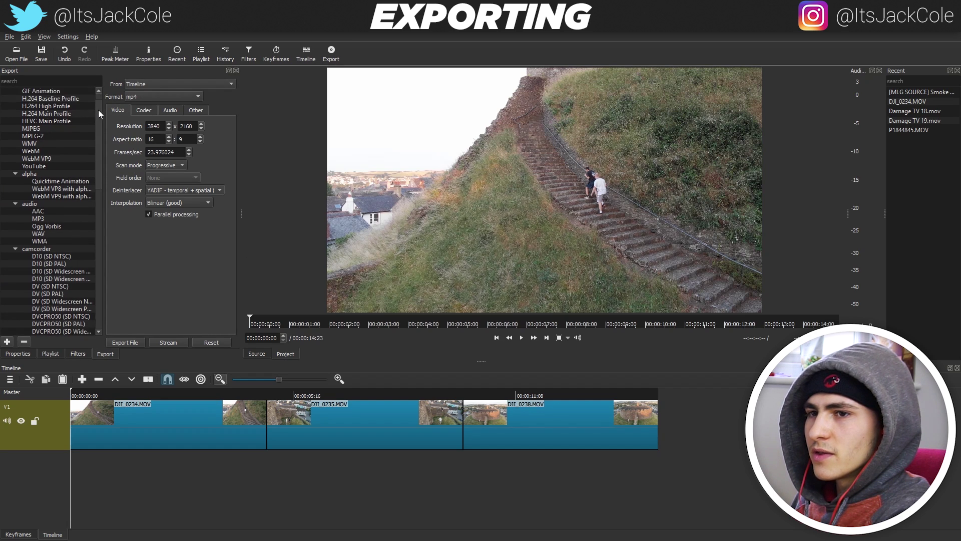
pyautogui.scroll(-6, 83, 200)
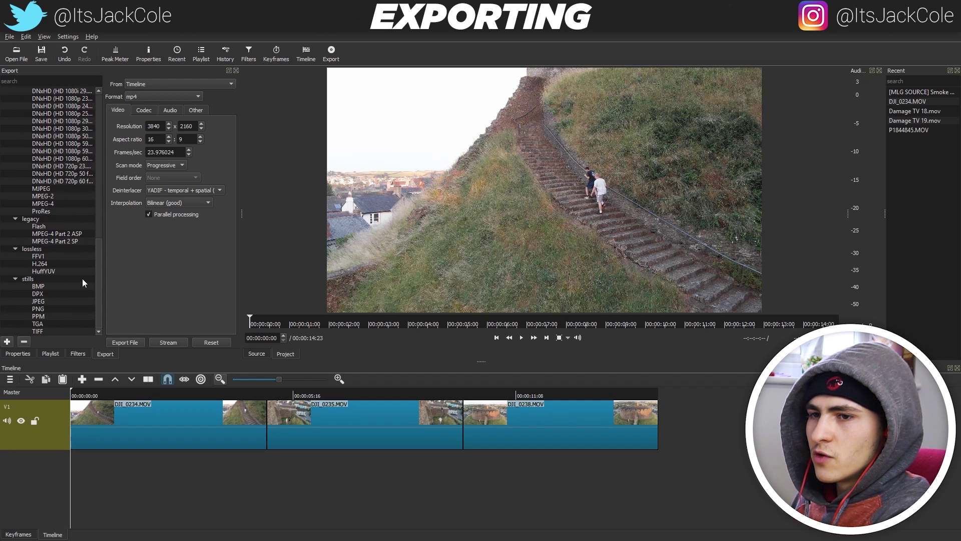
# Select the audio-only WAV preset for the export
pyautogui.scroll(17, 90, 255)
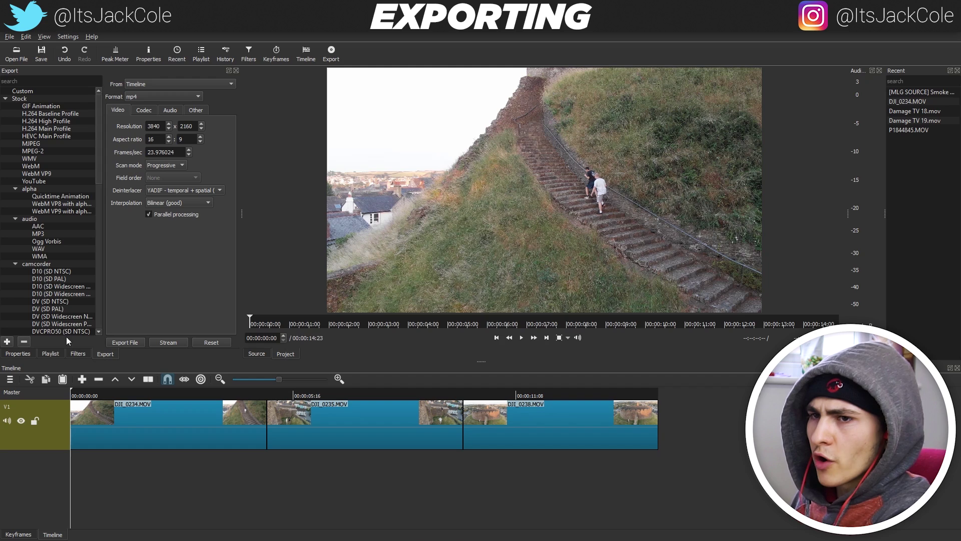
pyautogui.click(30, 219)
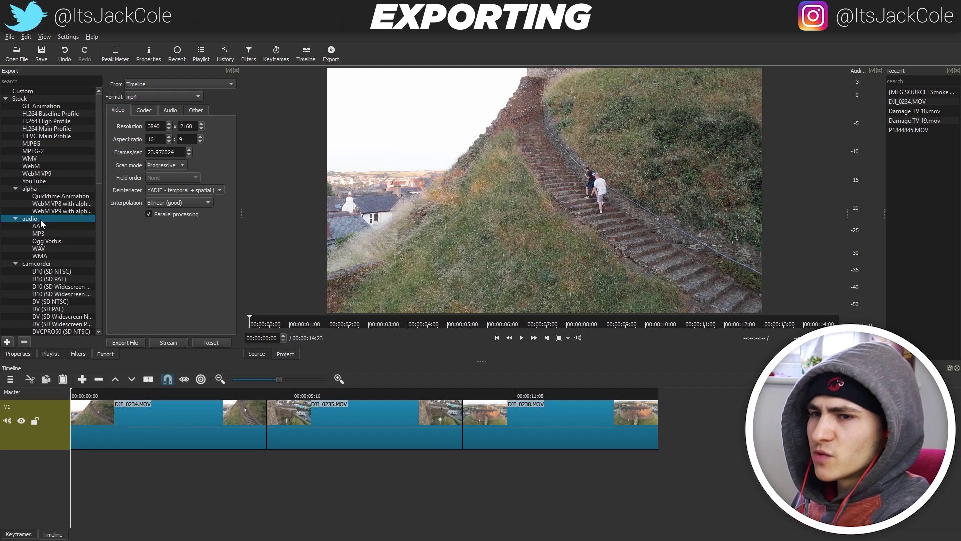
pyautogui.click(43, 249)
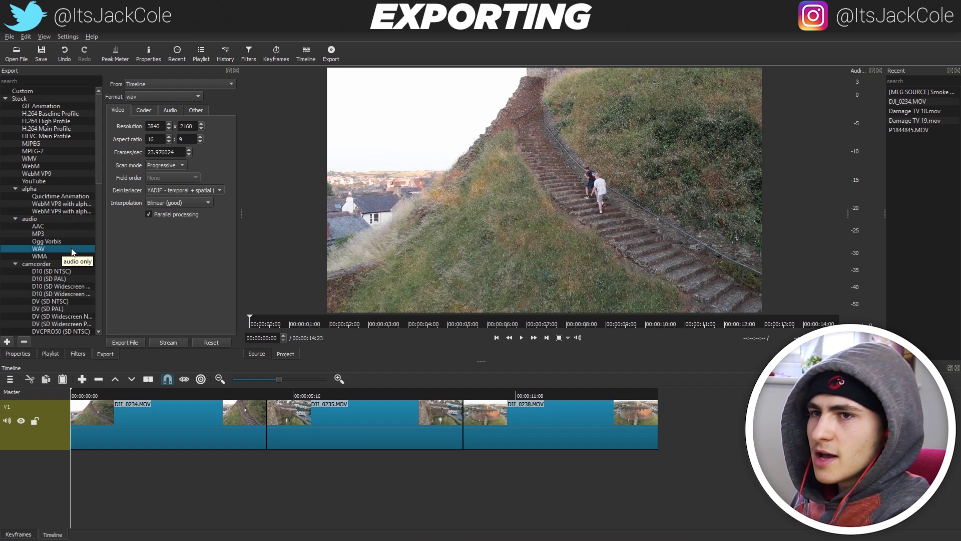
# Place the playhead at 00:00:01:07 in DJI_0234.MOV and select the PNG preset from the stills group
pyautogui.scroll(-12, 70, 252)
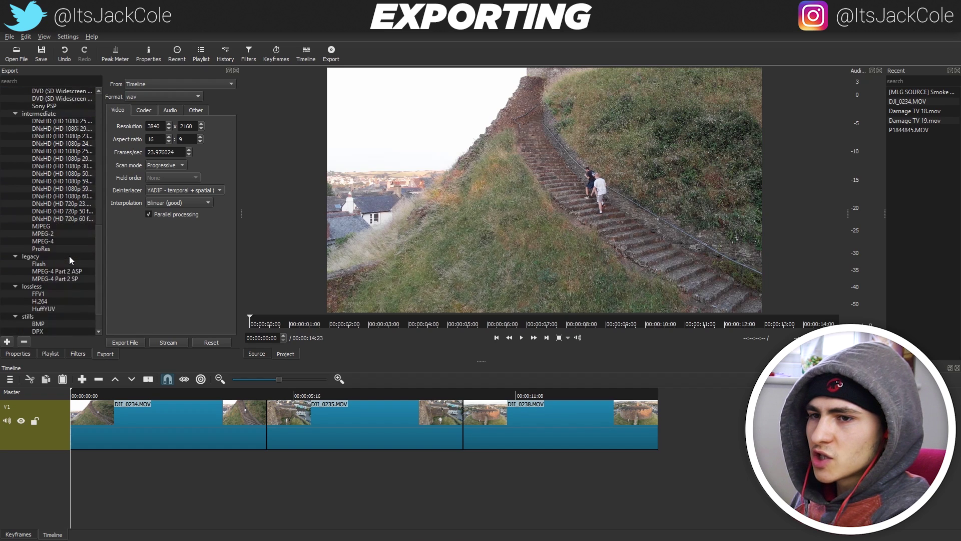
pyautogui.scroll(-2, 69, 258)
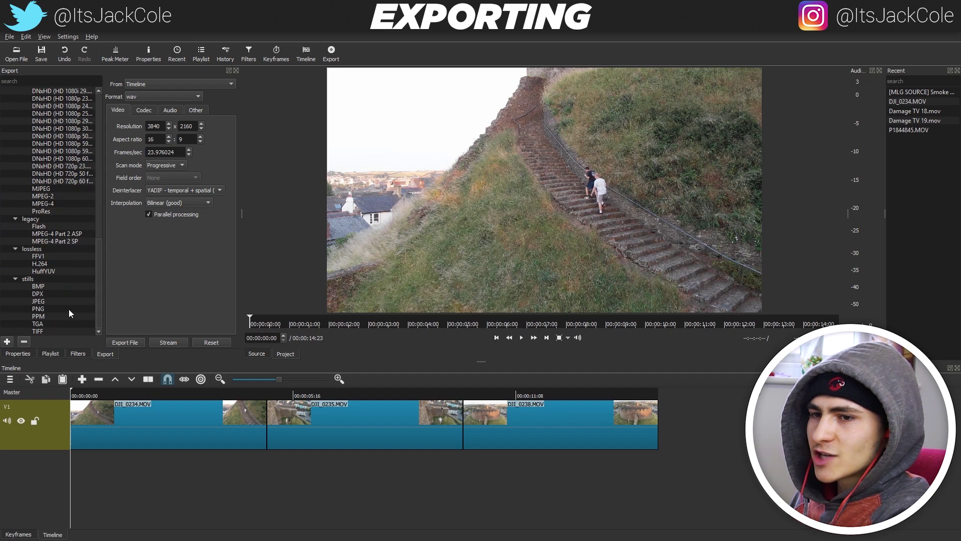
pyautogui.click(118, 408)
pyautogui.click(121, 390)
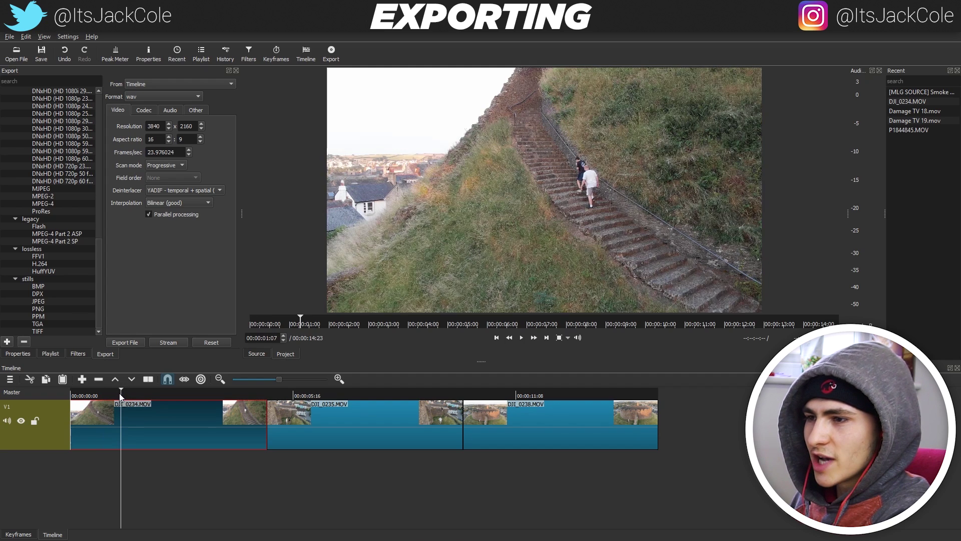
pyautogui.click(40, 310)
pyautogui.click(29, 280)
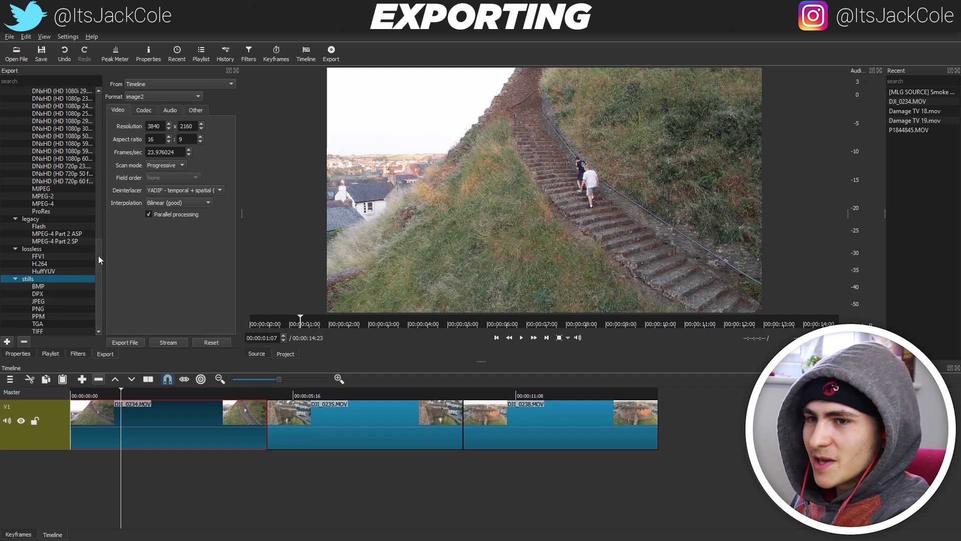
# Try the stock H.264 High Profile preset and the lossless H.264 preset for the export
pyautogui.moveTo(98, 256); pyautogui.dragTo(86, 77)
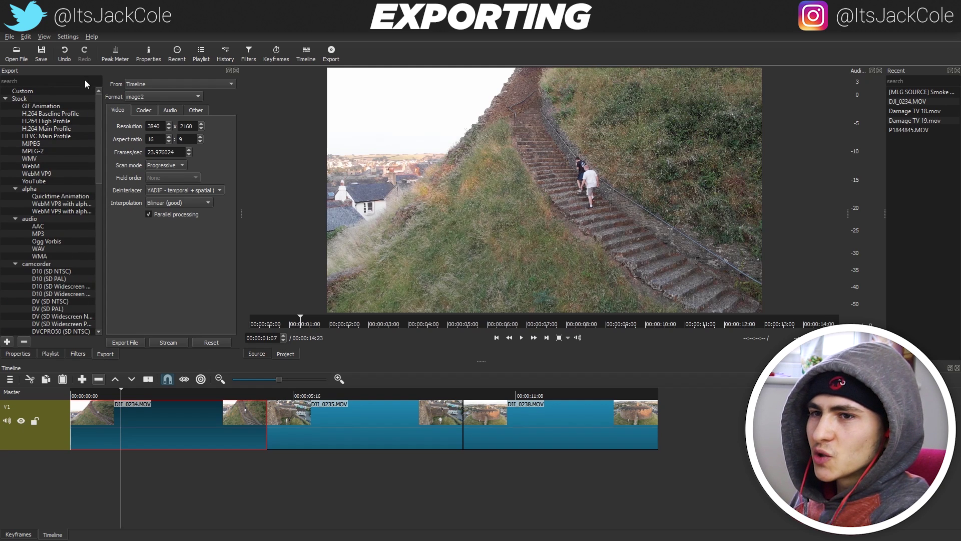
pyautogui.scroll(-1, 79, 120)
pyautogui.scroll(1, 83, 114)
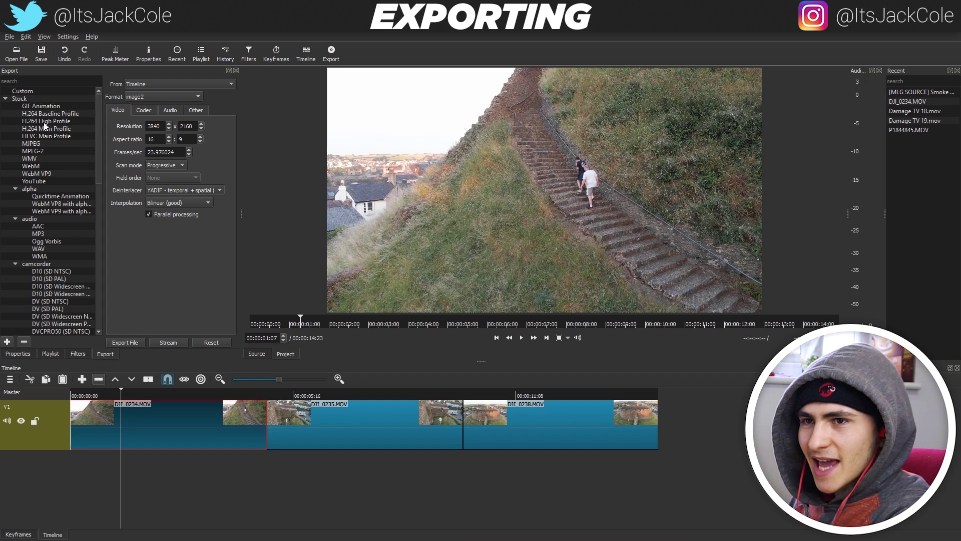
pyautogui.click(91, 122)
pyautogui.scroll(-20, 95, 120)
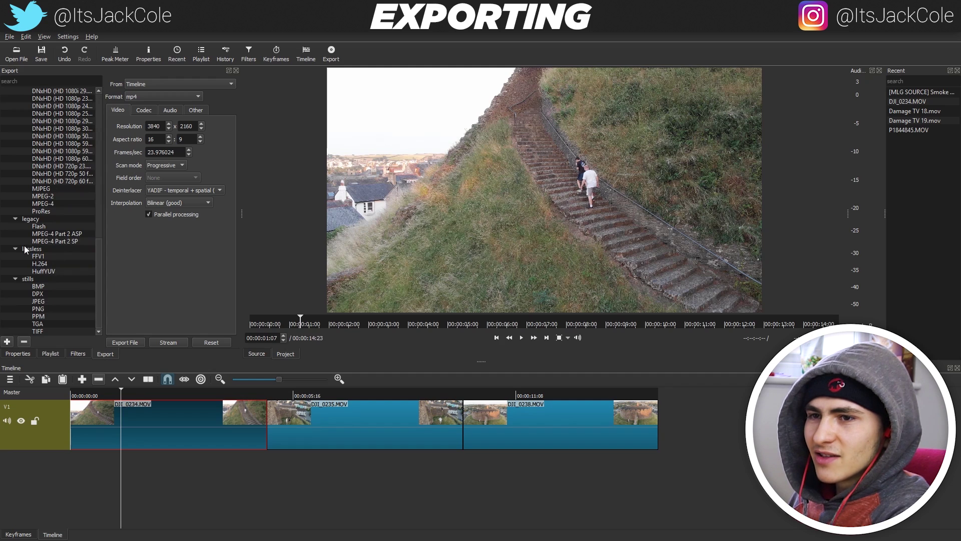
pyautogui.click(44, 265)
# Export the timeline with the H.264 High Profile preset as Sample.mp4 into D:/Record Drive/Clipper
pyautogui.moveTo(98, 264); pyautogui.dragTo(97, 100)
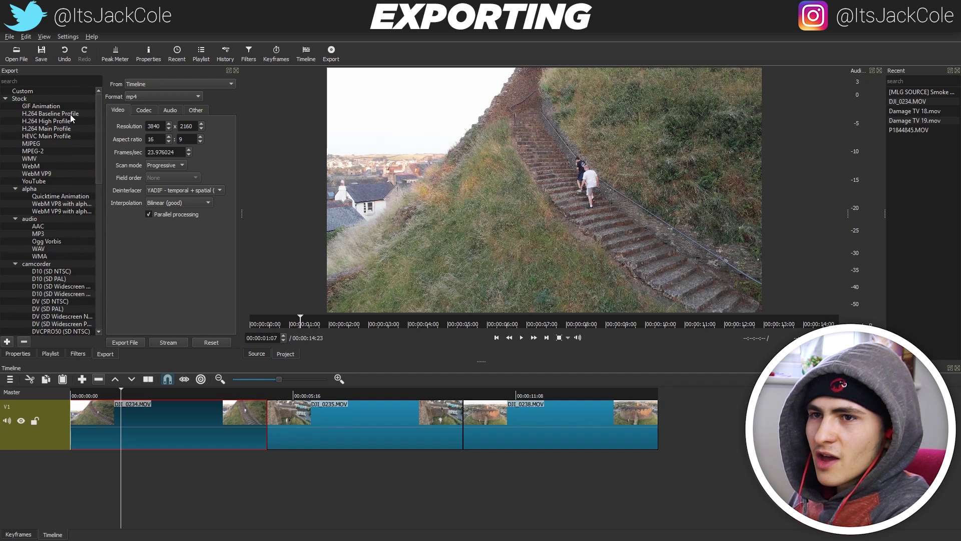
pyautogui.click(63, 122)
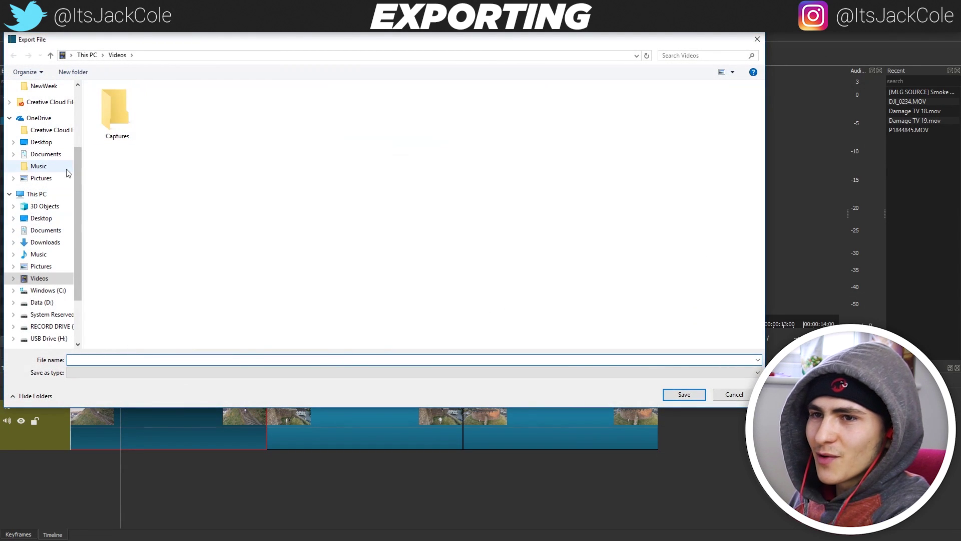
pyautogui.click(36, 194)
pyautogui.doubleClick(381, 186)
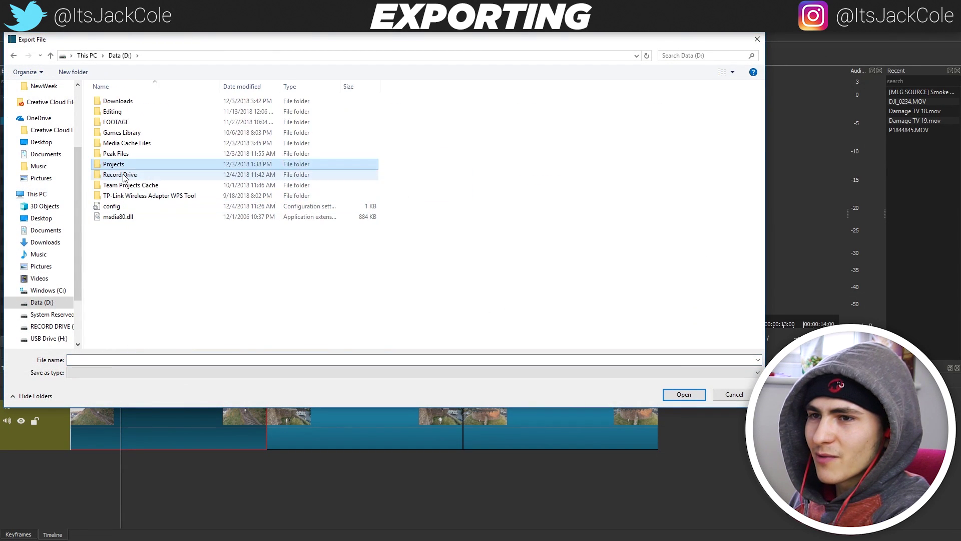
pyautogui.doubleClick(124, 175)
pyautogui.scroll(-5, 310, 270)
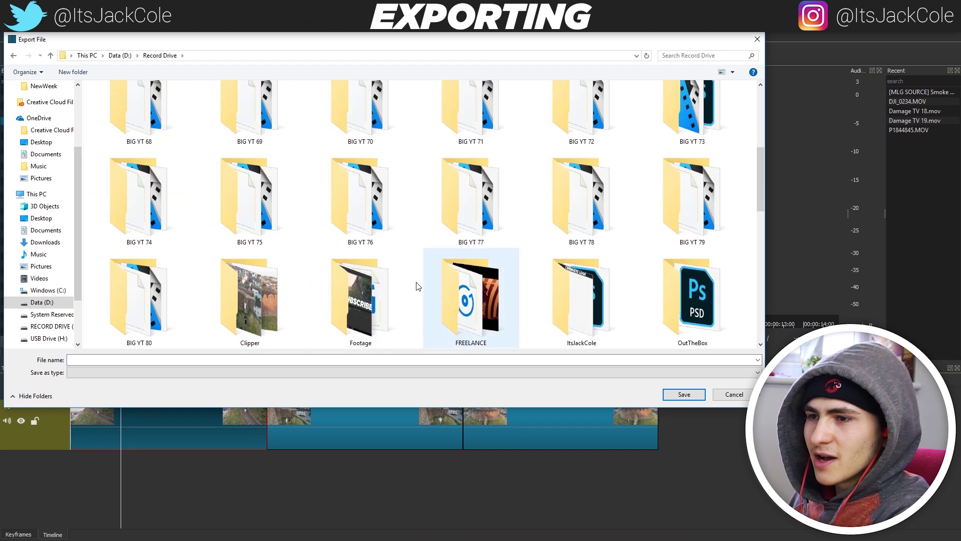
pyautogui.doubleClick(283, 280)
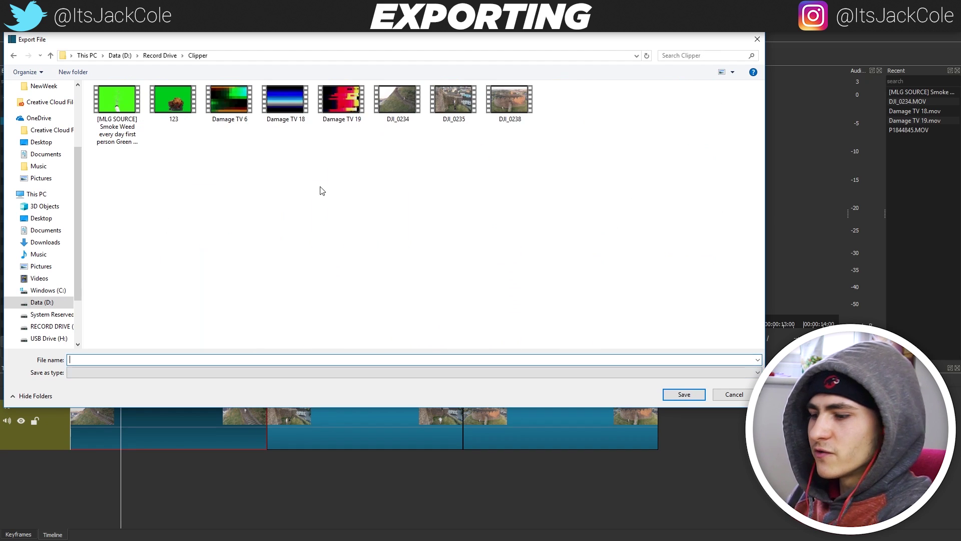
pyautogui.write('Staircase')
pyautogui.press('Return')
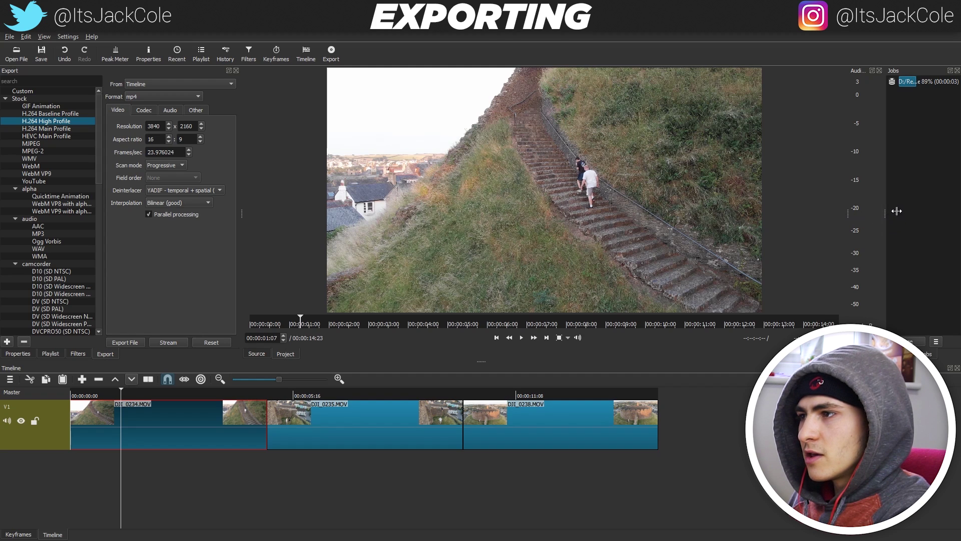
# Widen the jobs list so the export job's path is readable, and switch to the Clipper folder in File Explorer
pyautogui.moveTo(847, 211); pyautogui.dragTo(697, 218)
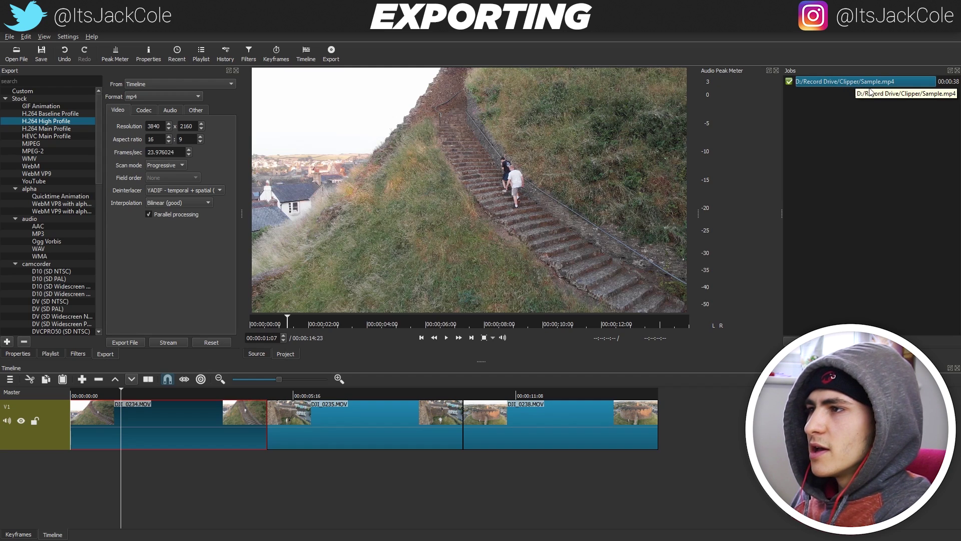
pyautogui.moveTo(234, 540)
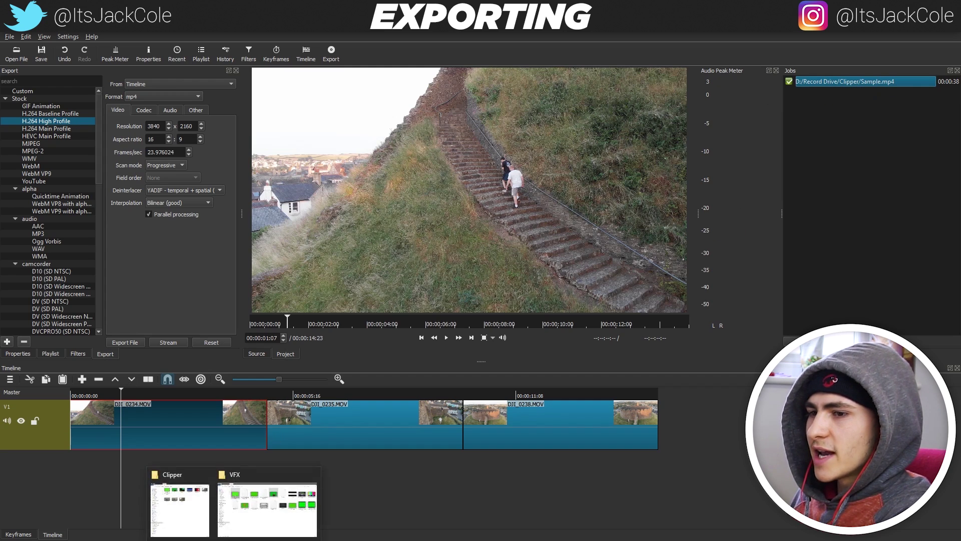
pyautogui.click(193, 513)
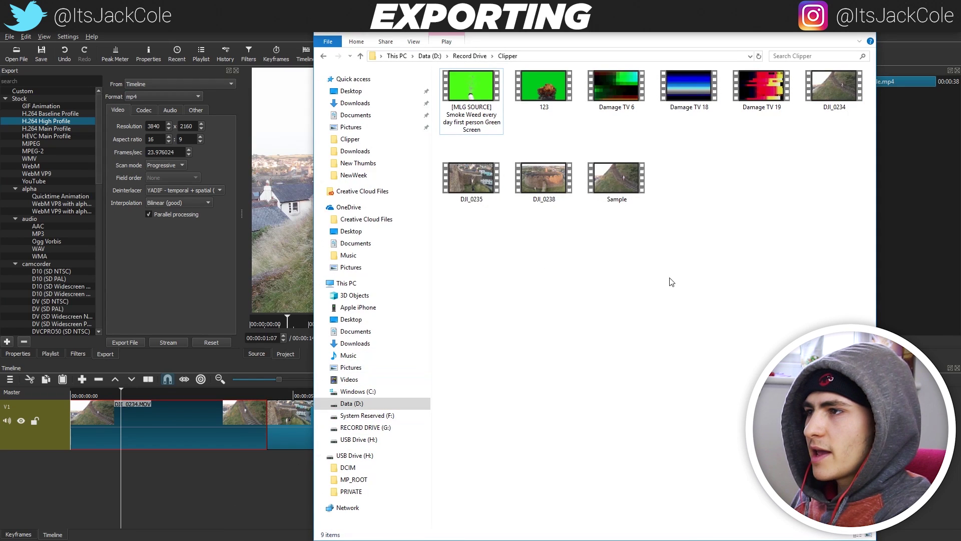
# Open the exported Sample video, play it twice to check the result, and close the player and the folder window
pyautogui.click(619, 179)
pyautogui.doubleClick(620, 176)
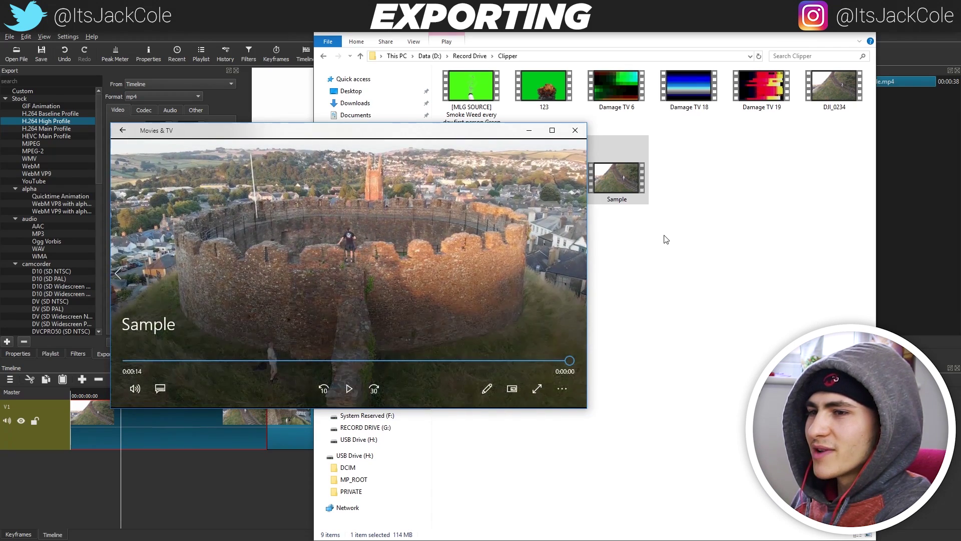
pyautogui.click(349, 388)
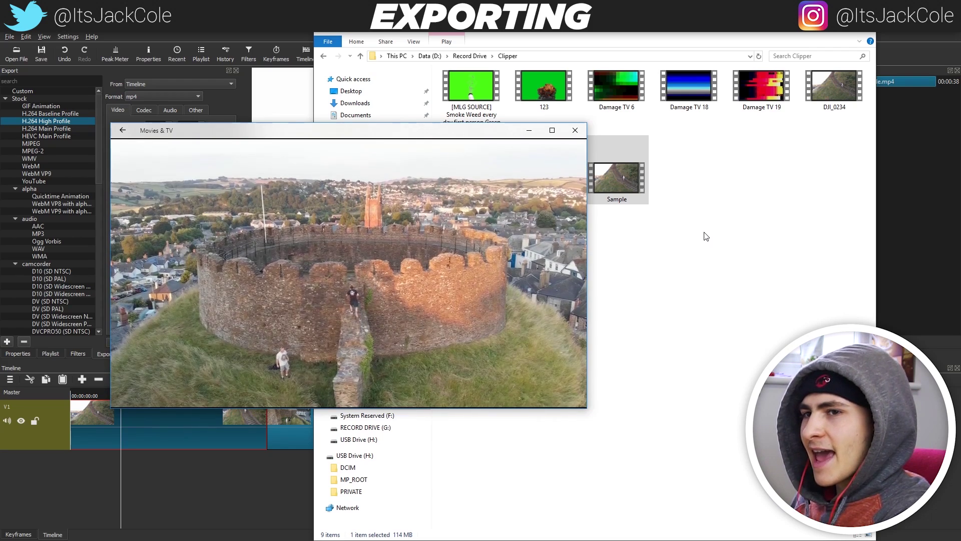
pyautogui.moveTo(386, 329)
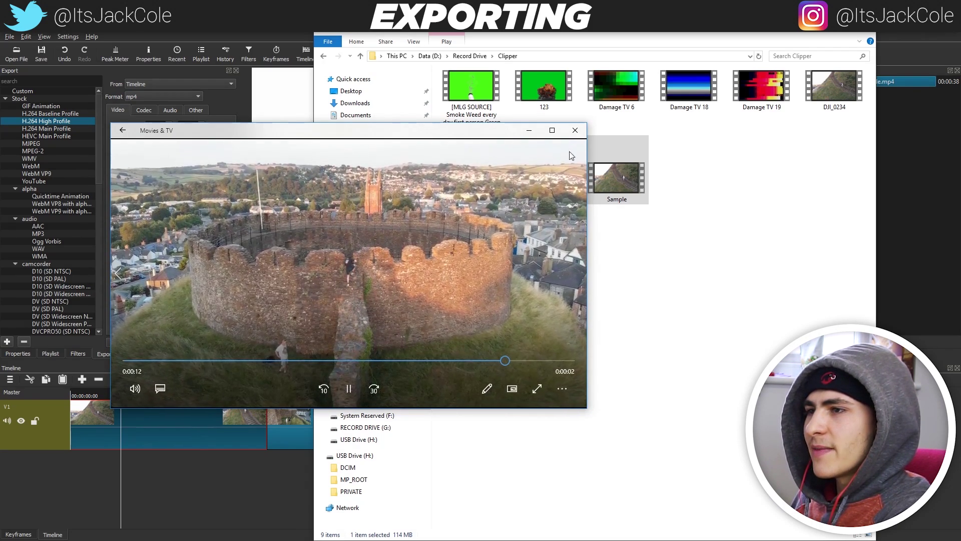
pyautogui.click(575, 131)
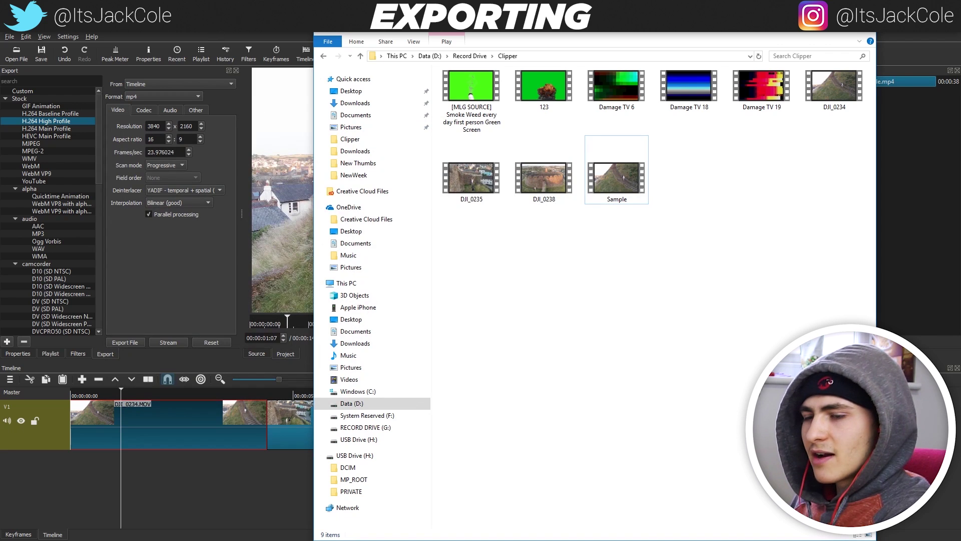
pyautogui.hotkey('alt', 'F4')
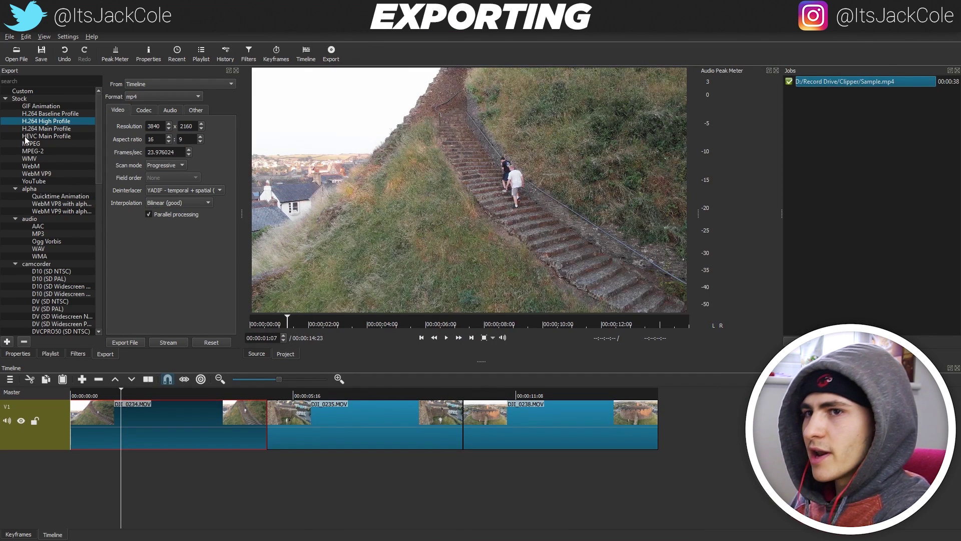
# Try the stock H.264 Main Profile preset and the lossless H.264 preset for the export
pyautogui.click(20, 99)
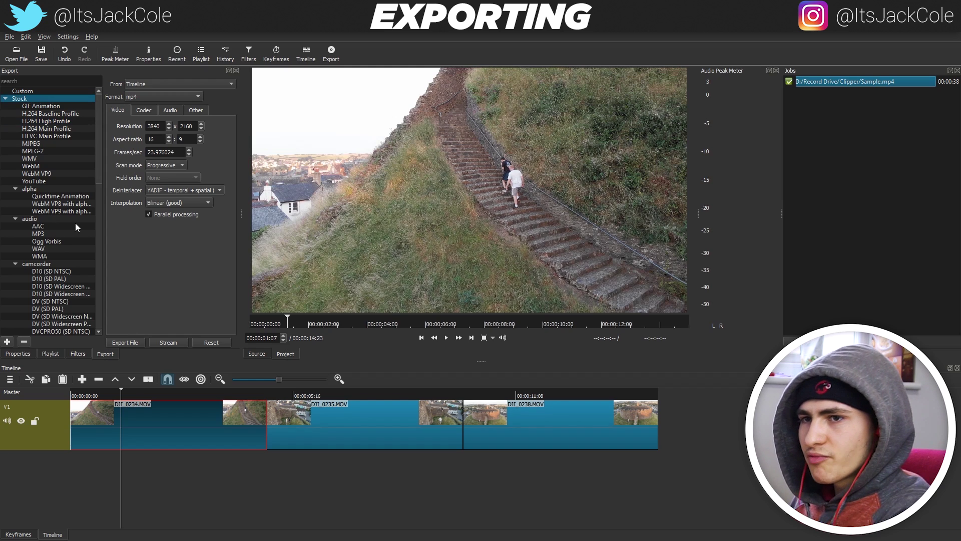
pyautogui.click(50, 122)
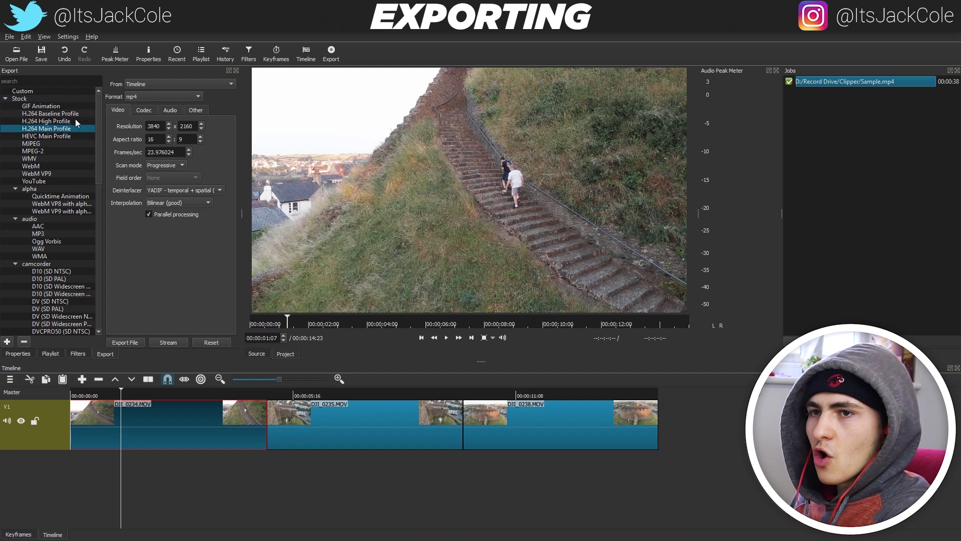
pyautogui.moveTo(99, 114); pyautogui.dragTo(89, 311)
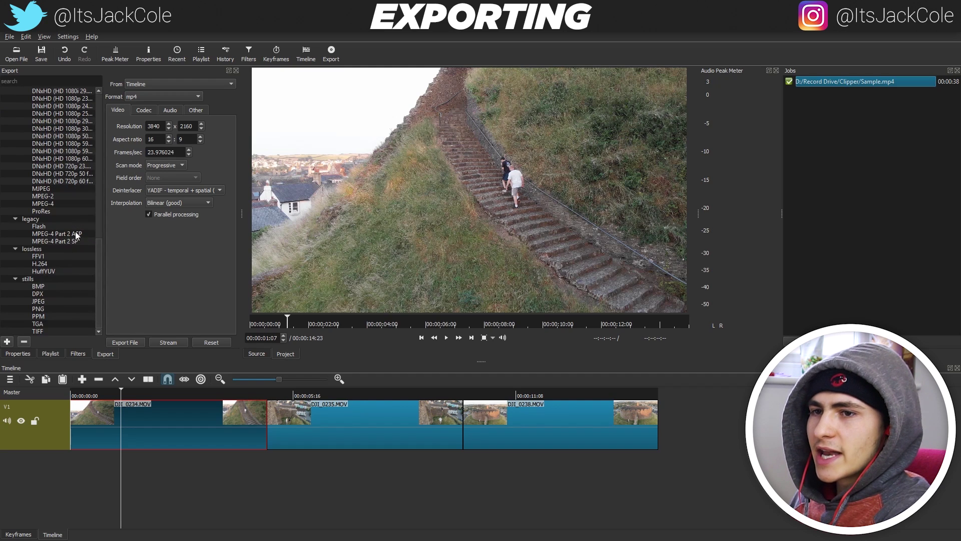
pyautogui.click(42, 264)
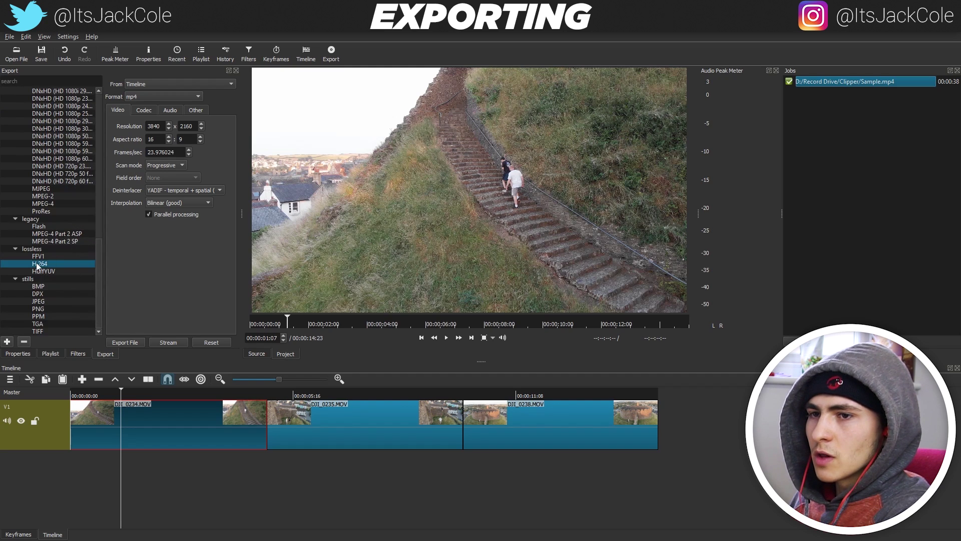
# Try the PNG stills export preset and switch to the WAV audio preset
pyautogui.click(33, 279)
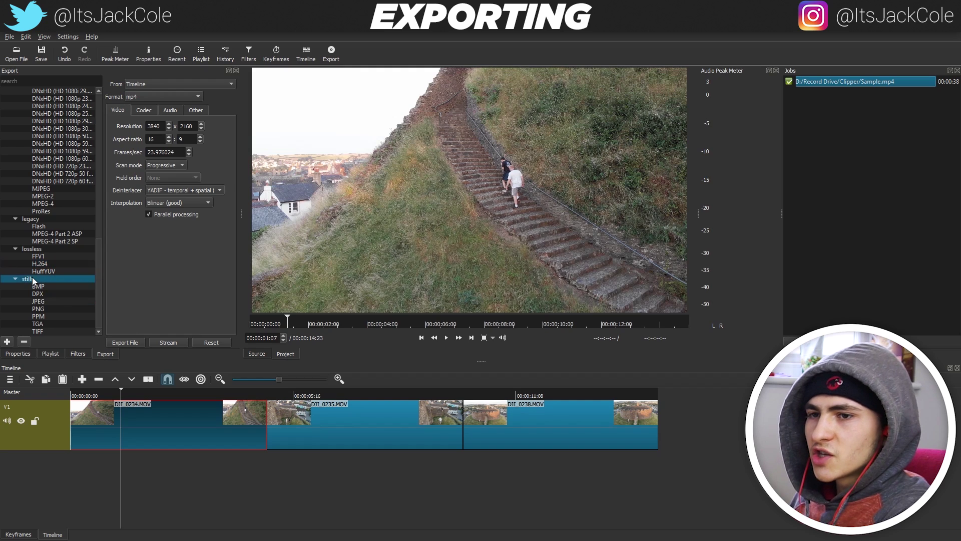
pyautogui.click(42, 310)
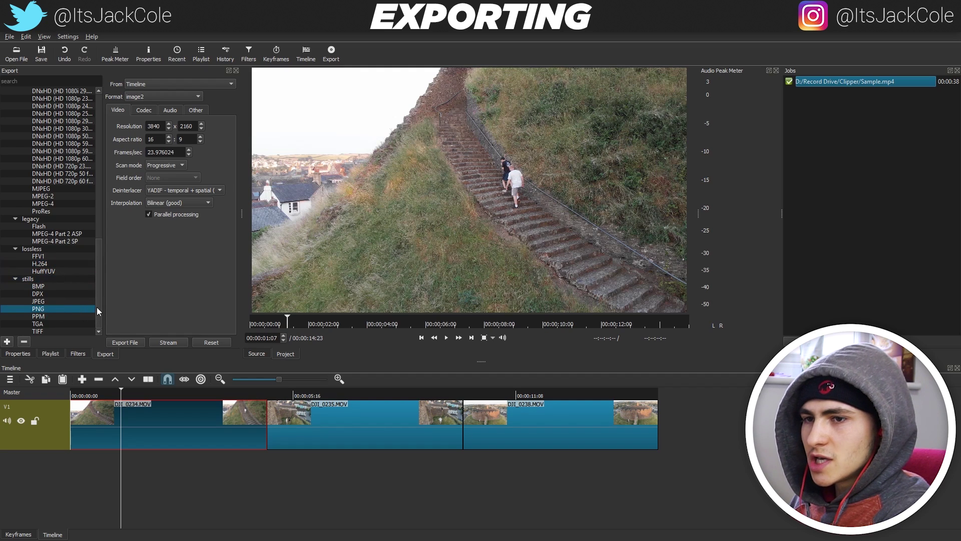
pyautogui.scroll(20, 97, 308)
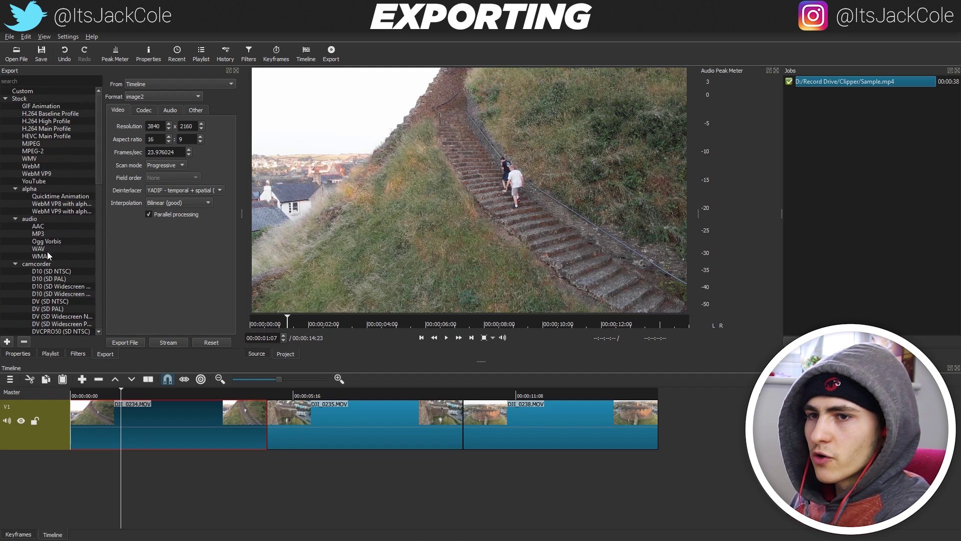
pyautogui.click(44, 248)
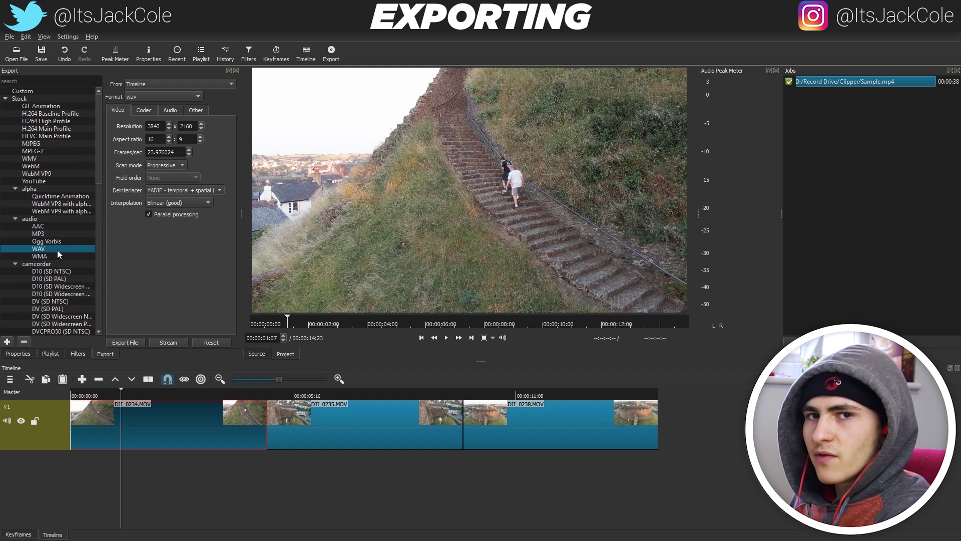